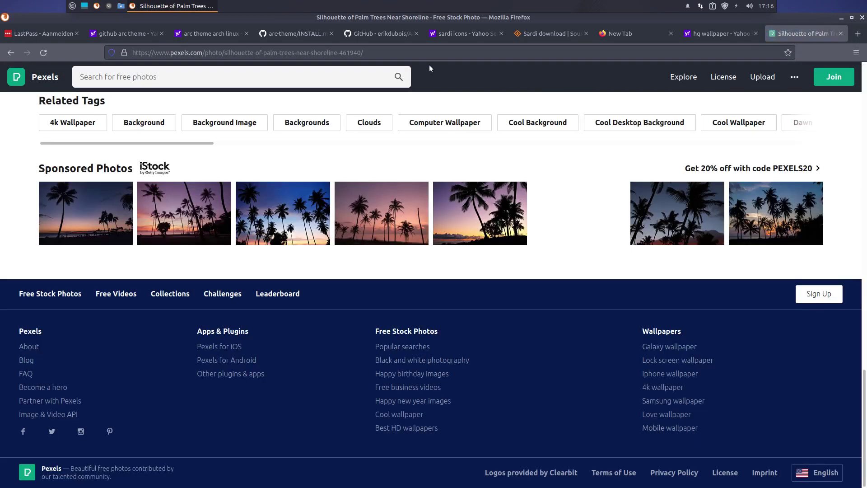
Step: Go from the Arc-Theme-Colora GitHub page to its author's list of repositories
click(375, 33)
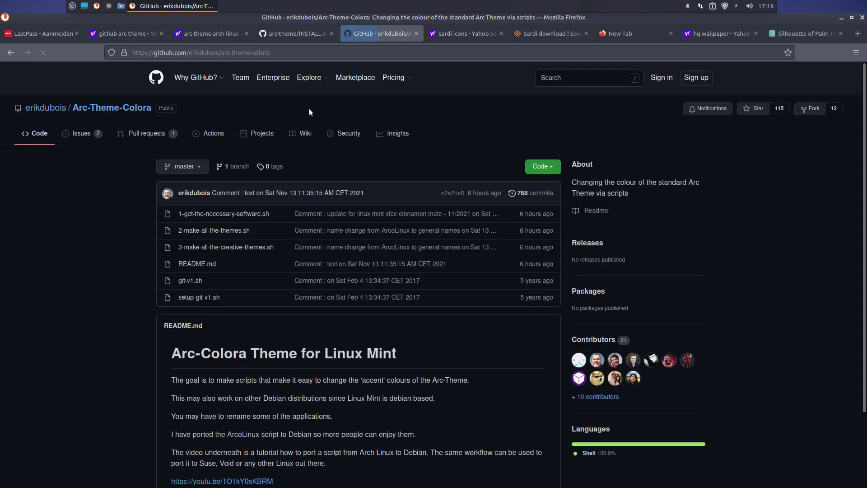
mouse_move(47, 108)
click(54, 172)
click(383, 118)
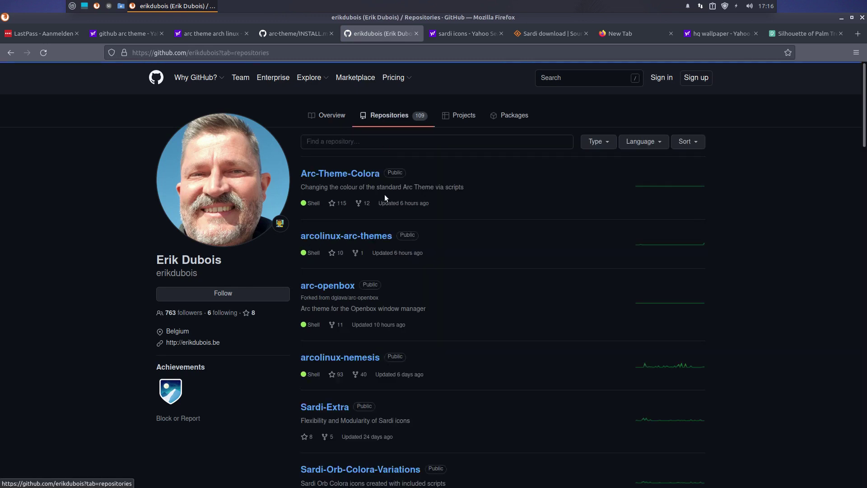
Step: Filter the repositories by "mint", open Ultimate-Linux-Mint-Cinnamon-20.2 and copy its HTTPS clone URL
click(378, 143)
text(mint)
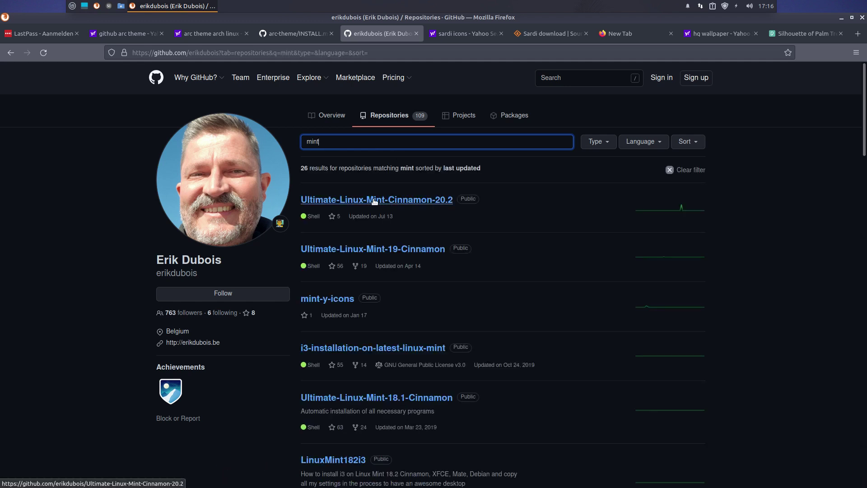
click(444, 200)
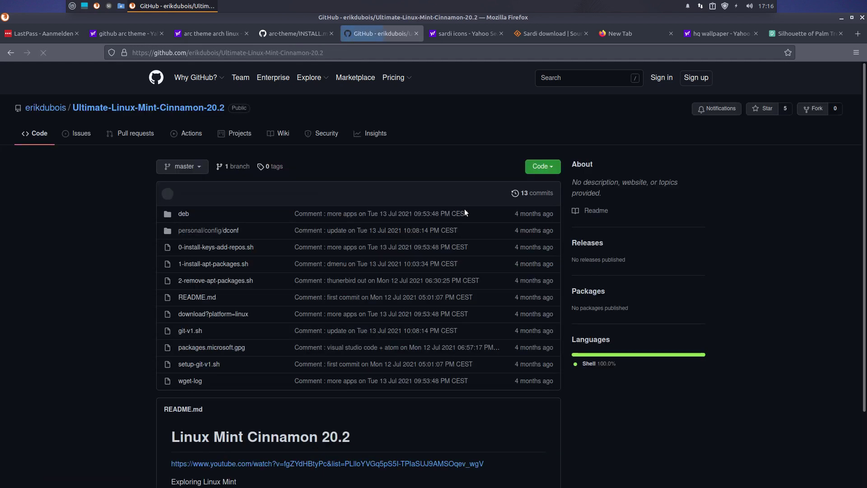
click(542, 166)
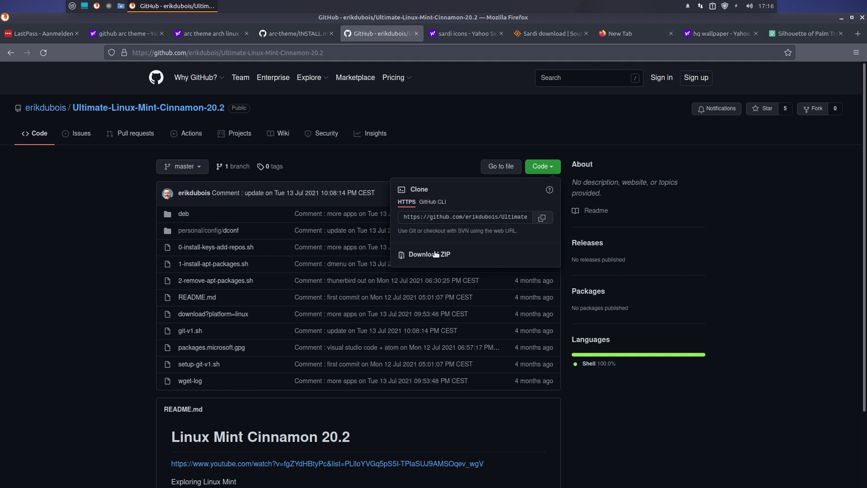
click(542, 217)
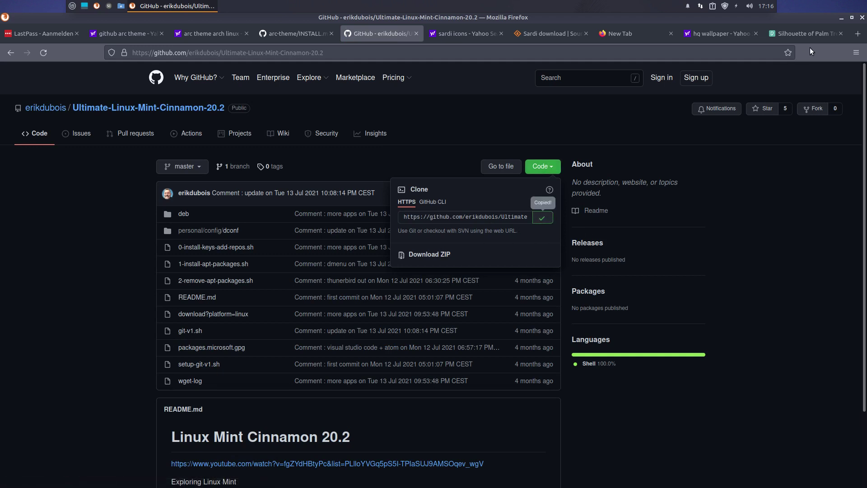
Step: Clone the Ultimate-Linux-Mint-Cinnamon-20.2 repository into the Desktop folder with git clone in a terminal opened there
click(842, 18)
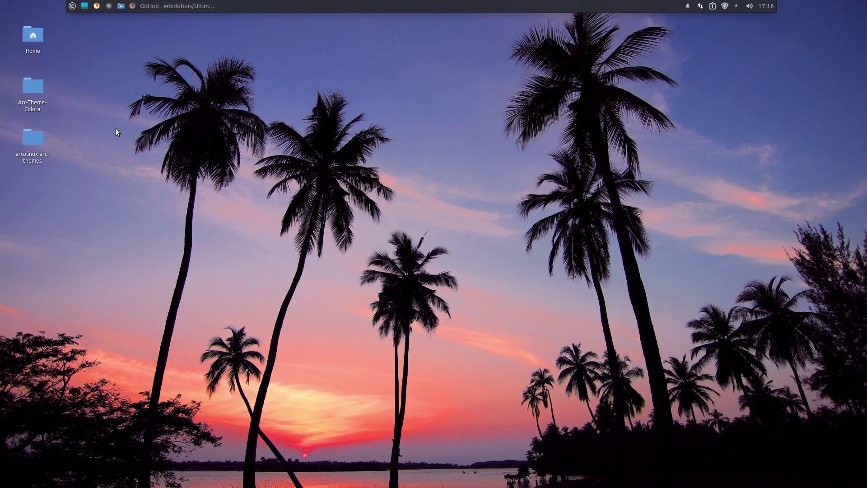
double_click(35, 37)
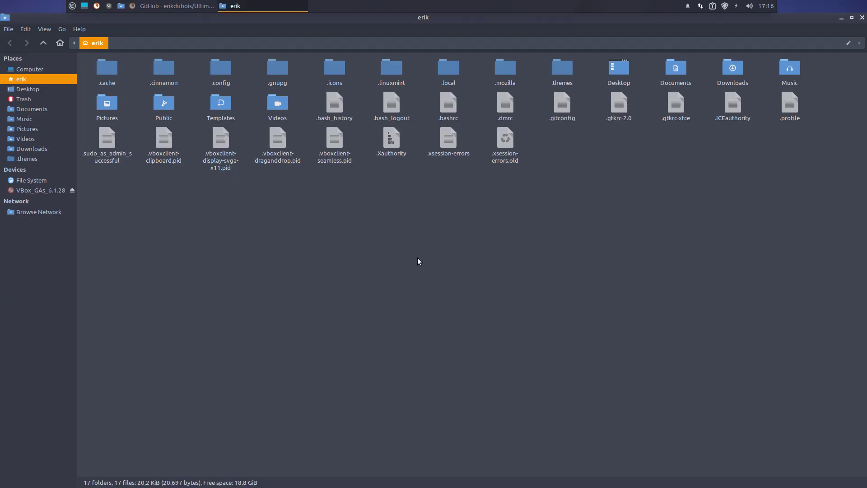
click(34, 89)
right_click(324, 130)
click(388, 175)
text(git clone)
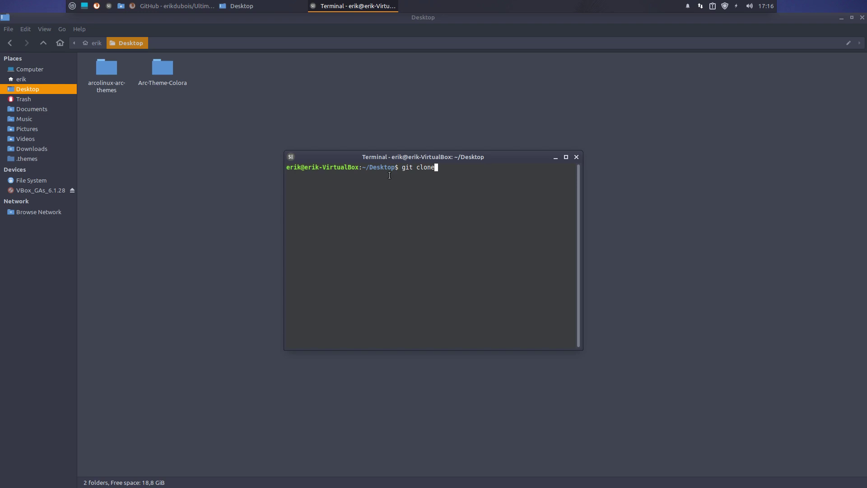
key(ctrl+shift+v)
key(Return)
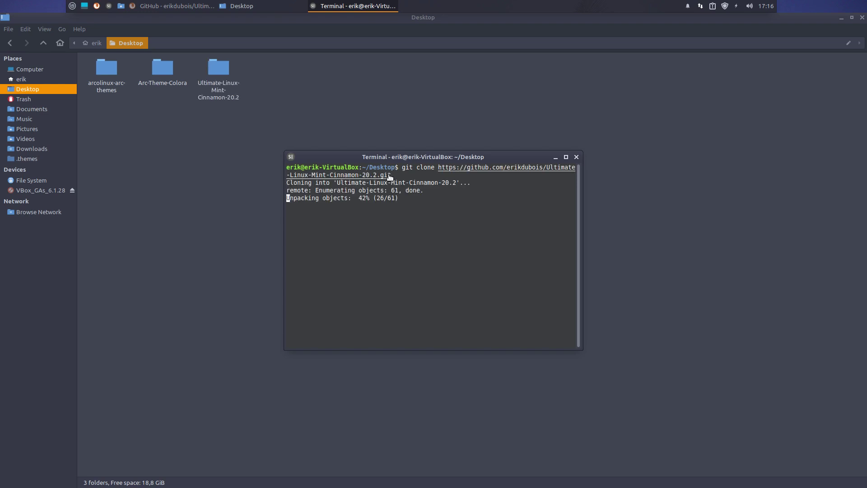
Step: Move the terminal window aside and examine the appearance settings in its preferences without changing them
mouse_move(494, 159)
mouse_down()
mouse_move(623, 18)
mouse_move(636, 22)
mouse_move(591, 46)
mouse_up()
right_click(452, 117)
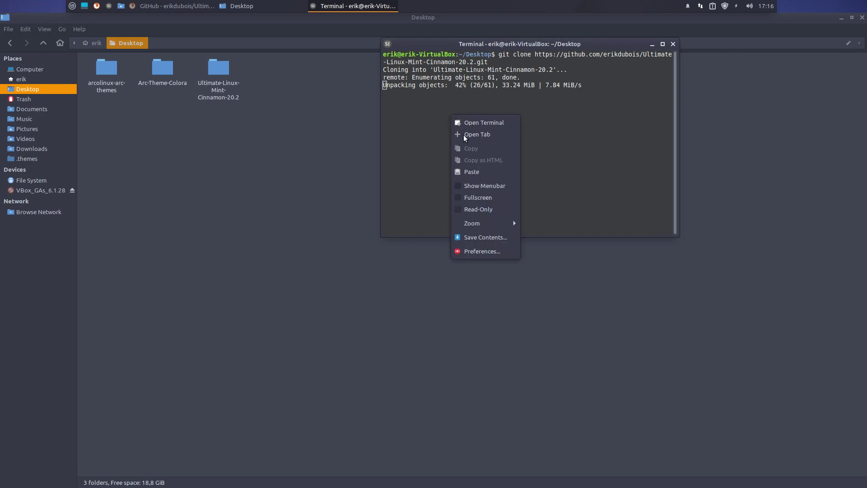
click(491, 250)
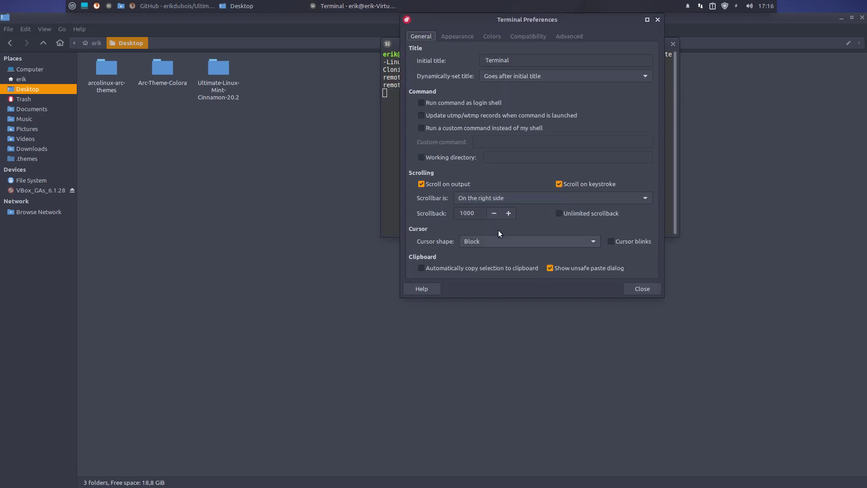
click(458, 38)
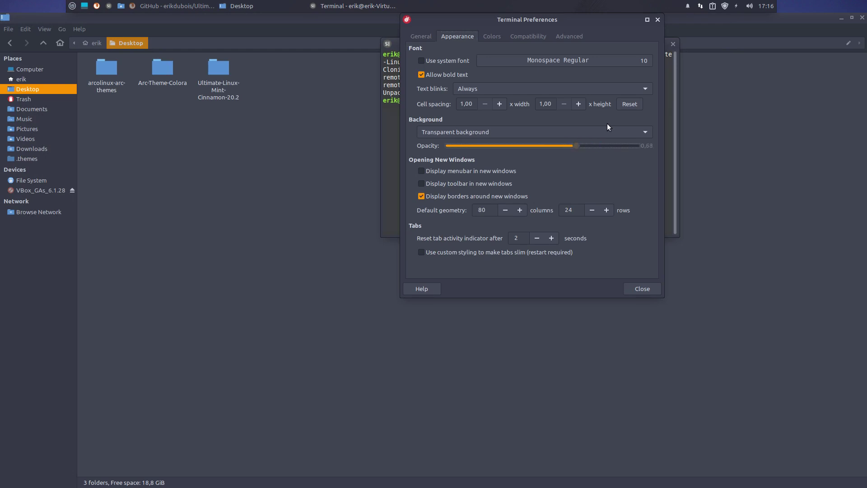
click(658, 19)
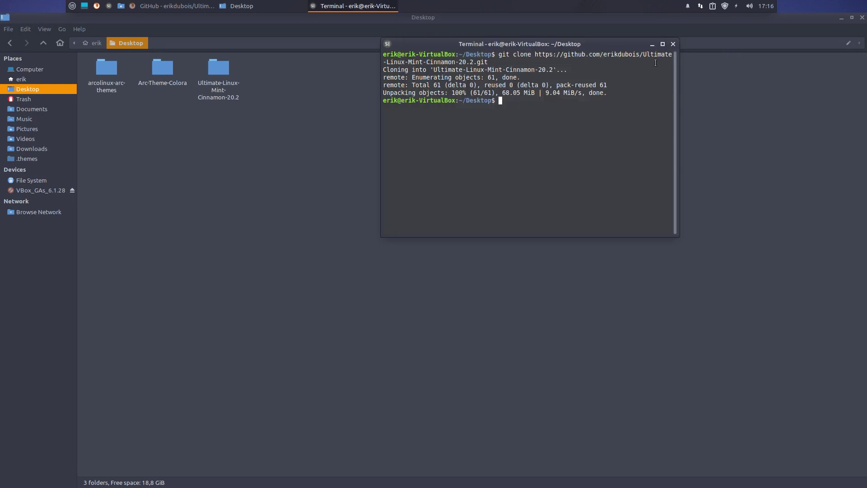
Step: Close the terminal, open the cloned Ultimate-Linux-Mint-Cinnamon-20.2 folder and tile the file manager window to half the screen
click(673, 44)
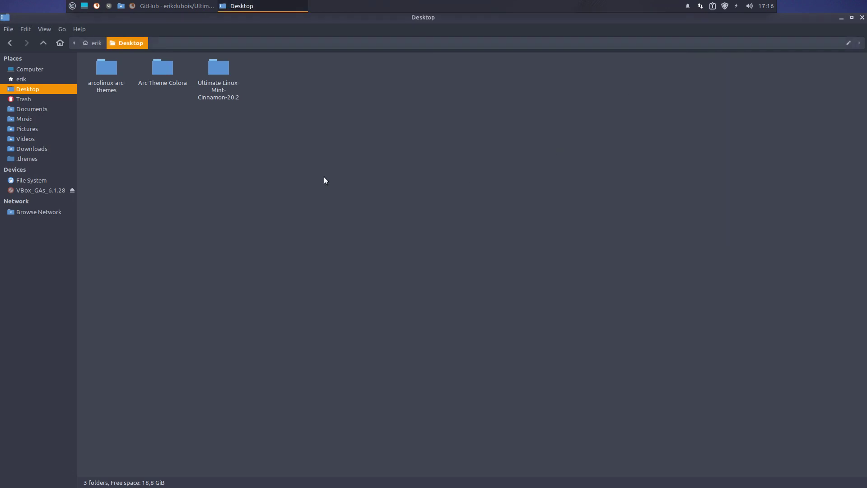
double_click(224, 69)
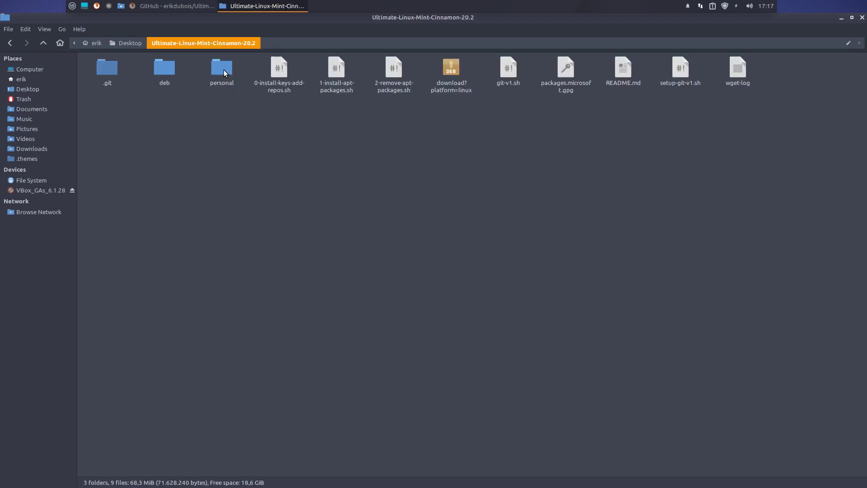
double_click(305, 17)
key(super+Left)
Step: Review the whole 0-install-keys-add-repos.sh script in the text editor, declining the editor update, and close it
double_click(280, 69)
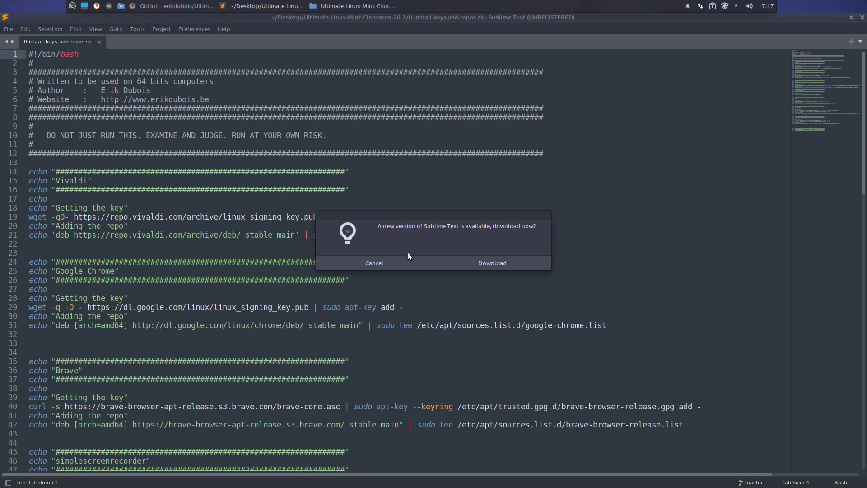
click(409, 258)
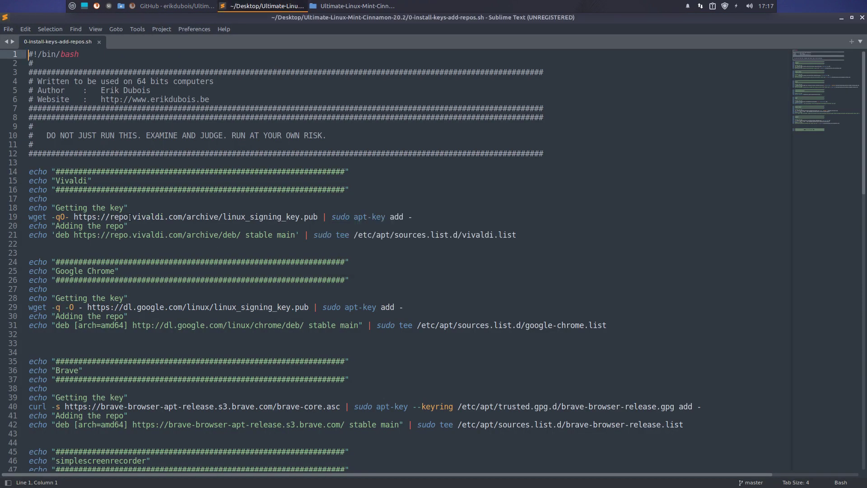
scroll(133, 311, down, 10)
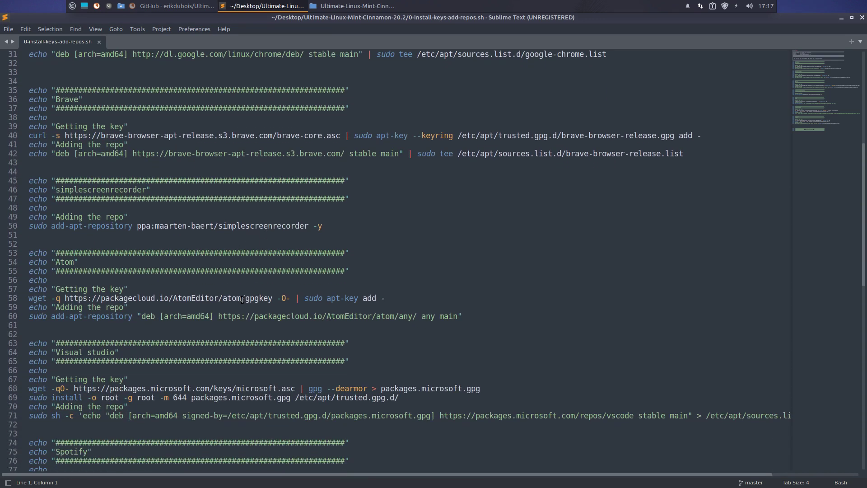
scroll(241, 300, down, 1)
scroll(182, 305, down, 3)
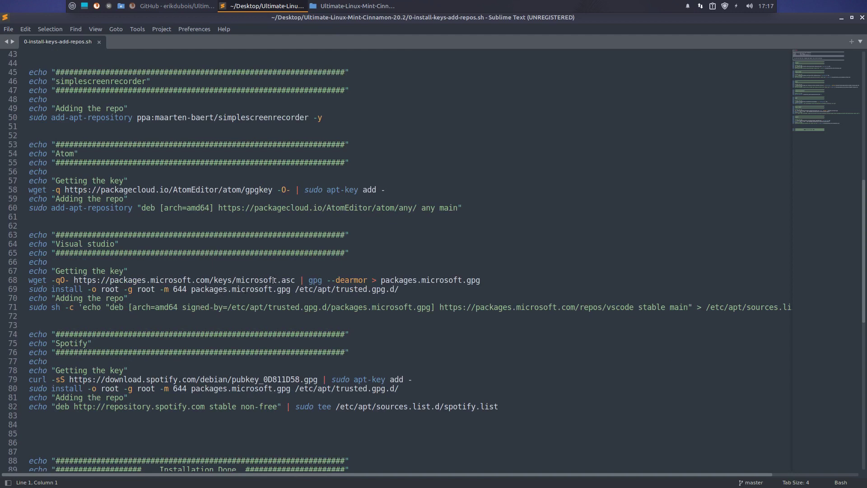
scroll(273, 280, down, 5)
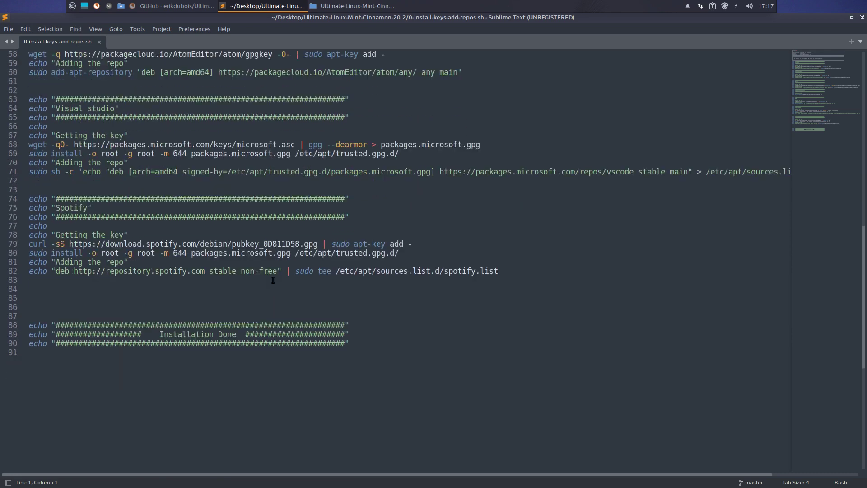
click(862, 18)
Step: Run ./0-install-keys-add-repos.sh in a terminal opened in the cloned folder, authorising it with the account password
right_click(262, 201)
click(302, 246)
text(./0)
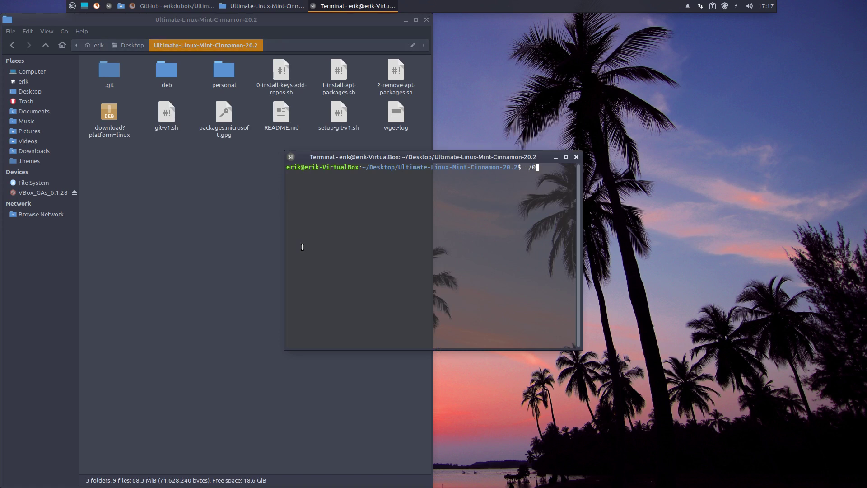
key(Tab)
key(Return)
text(*****)
key(Return)
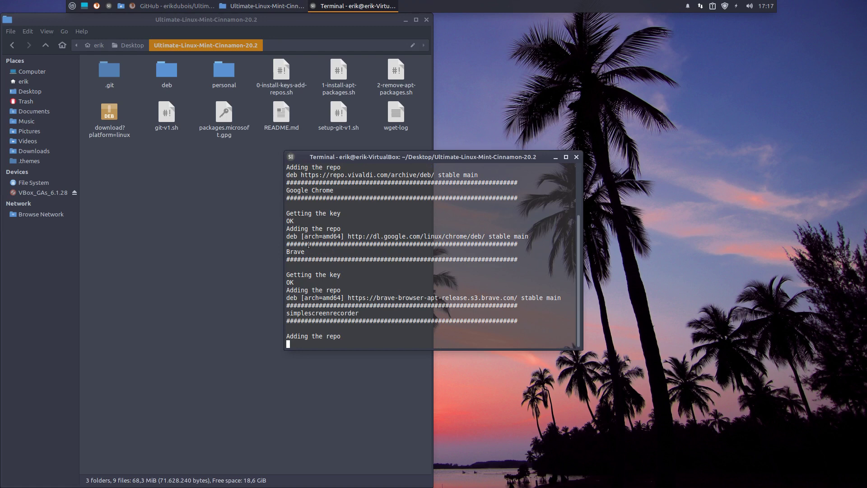
Step: Move the terminal aside and review the packages listed in 1-install-apt-packages.sh, including those installed via keys and added repos
drag(451, 159, 698, 74)
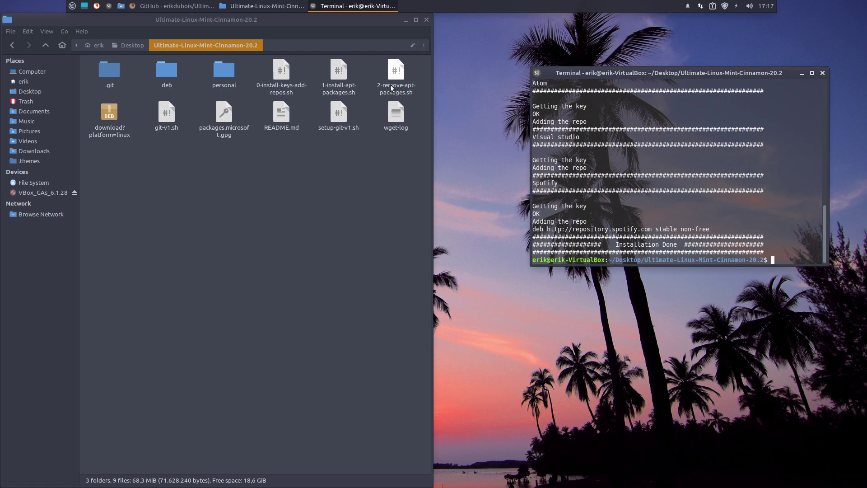
double_click(339, 74)
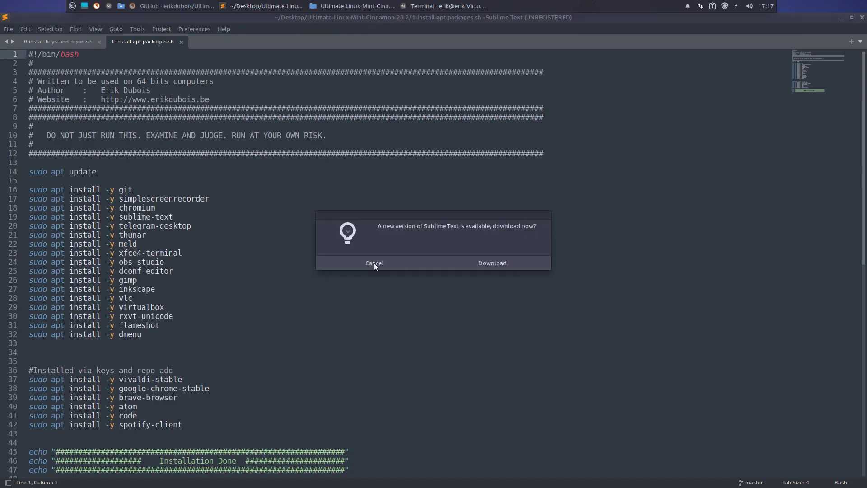
click(394, 264)
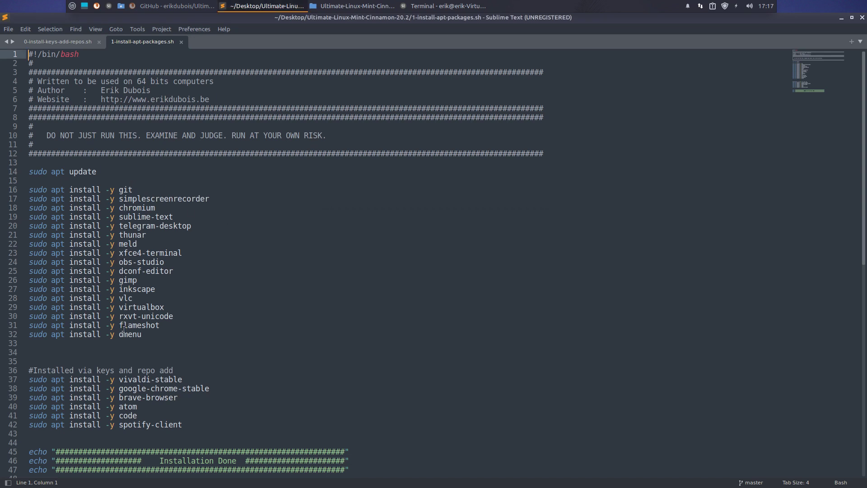
drag(75, 371, 186, 373)
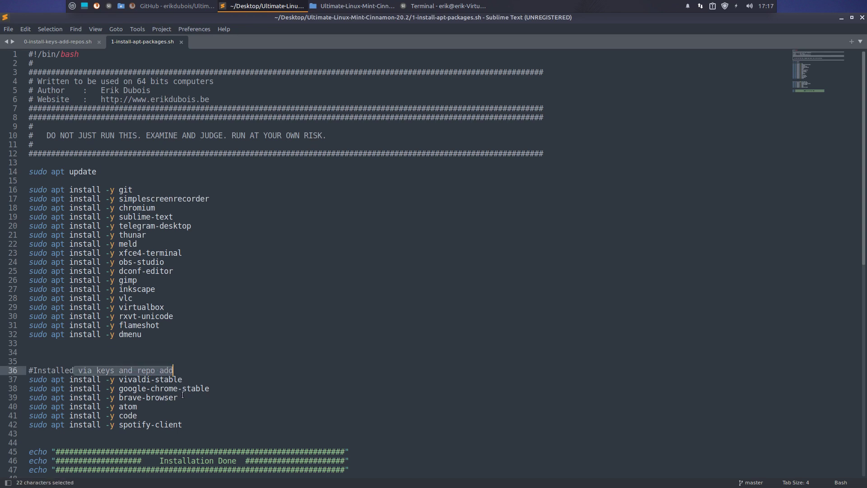
scroll(183, 395, down, 7)
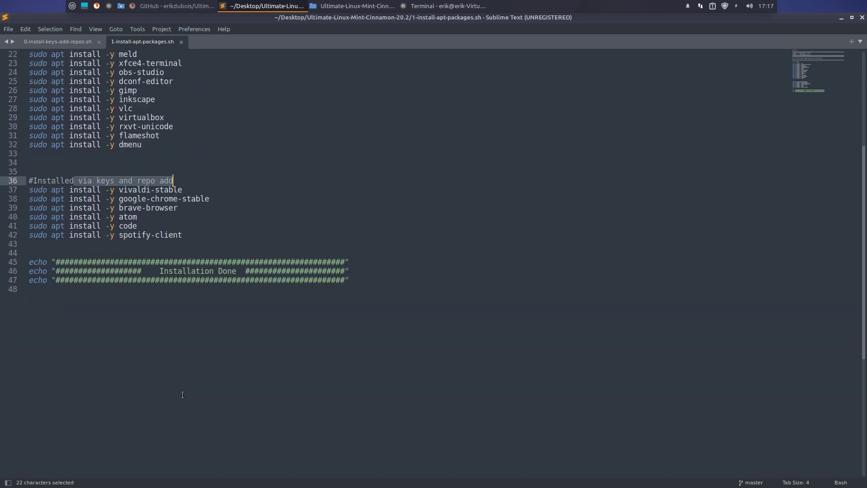
click(862, 18)
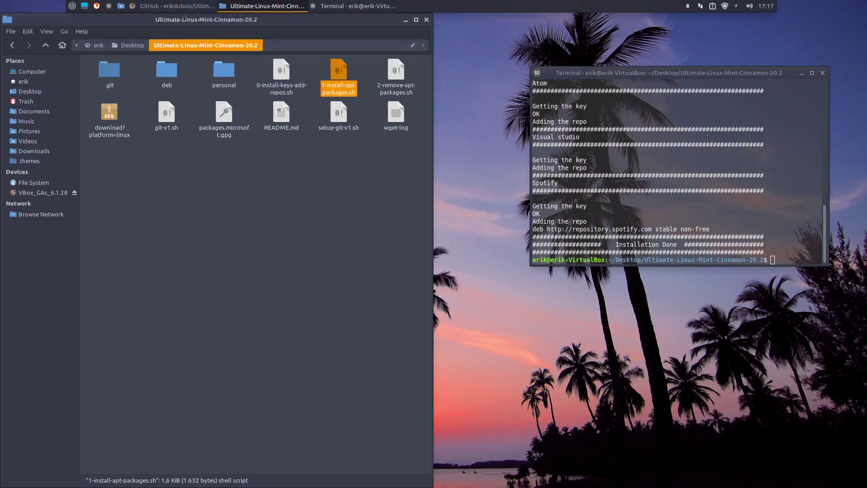
click(592, 223)
text(./2-remove-apt-packages.sh)
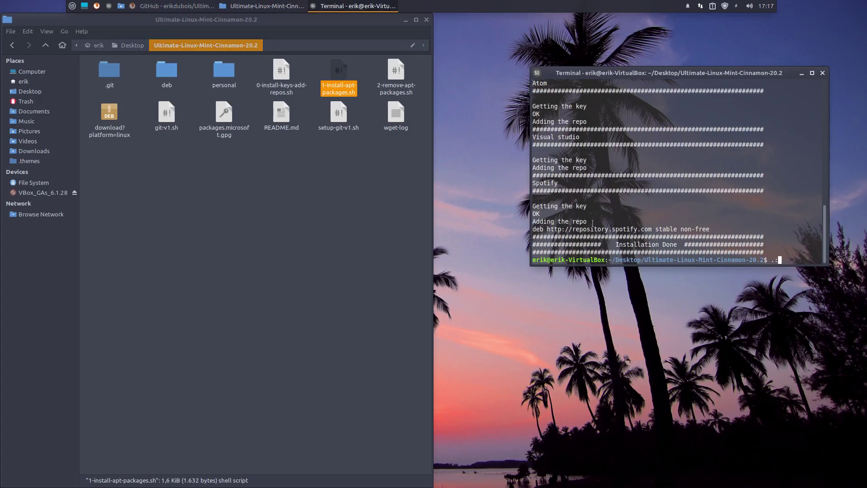
key(Return)
text(./2-remove-apt-packages.sh)
key(Return)
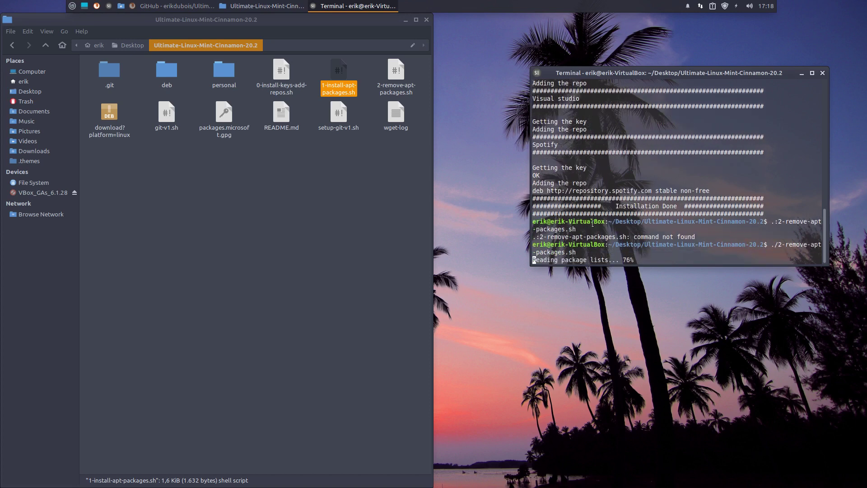
key(ctrl+c)
key(ctrl+c)
key(ctrl+c)
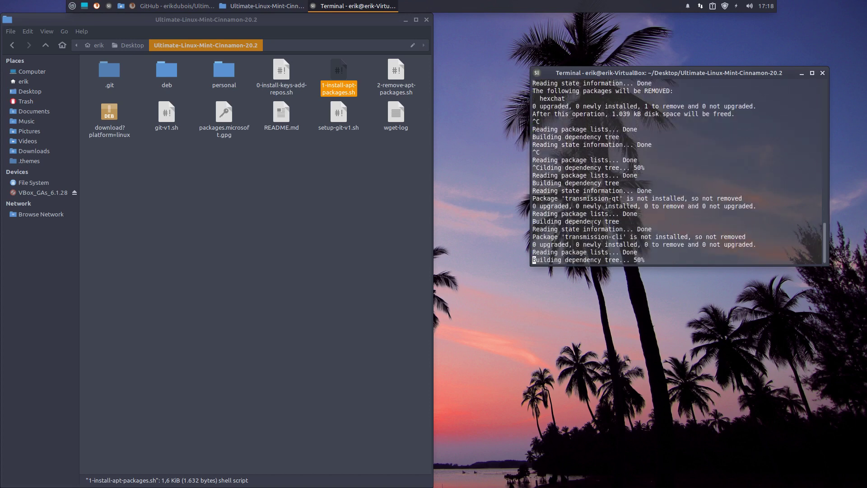
key(ctrl+c)
key(ctrl+c)
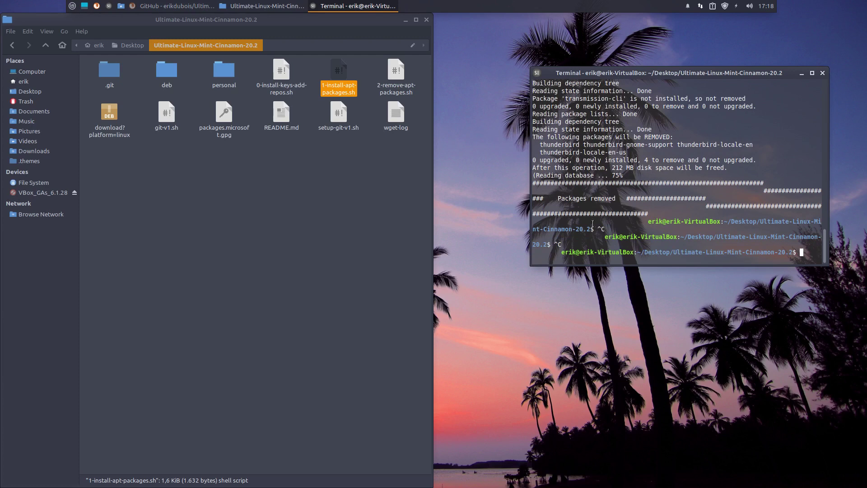
click(823, 73)
Step: Run ./1-install-apt-packages.sh in a new terminal in the cloned folder, authorising it with the account password
right_click(265, 158)
click(330, 205)
text(./1)
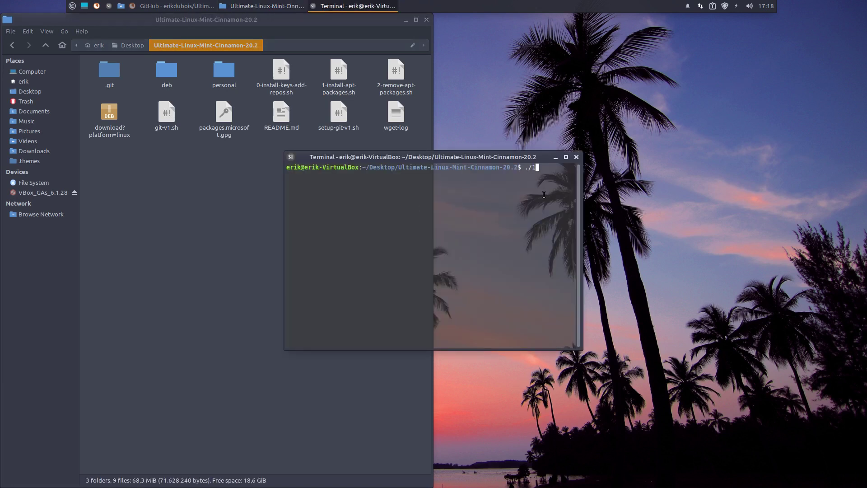
key(Tab)
key(Return)
key(Return)
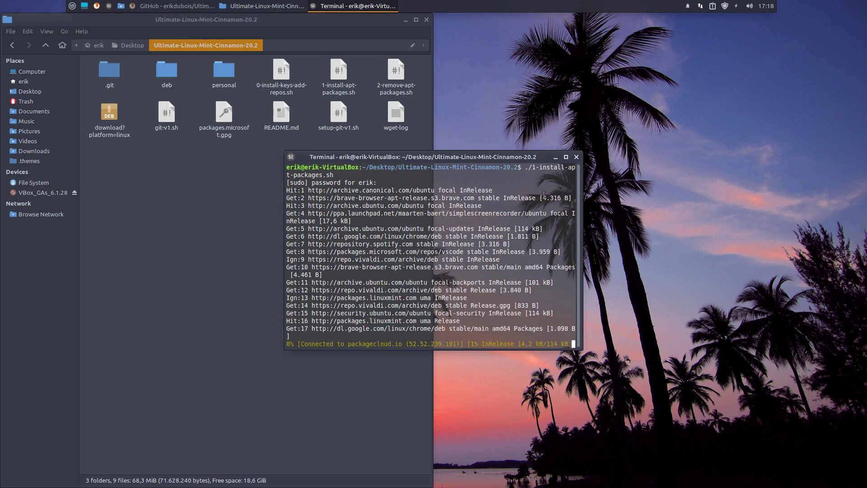
Step: Move the running terminal aside and review the packages removed by 2-remove-apt-packages.sh in the text editor, declining the editor update
drag(472, 153, 751, 71)
click(394, 72)
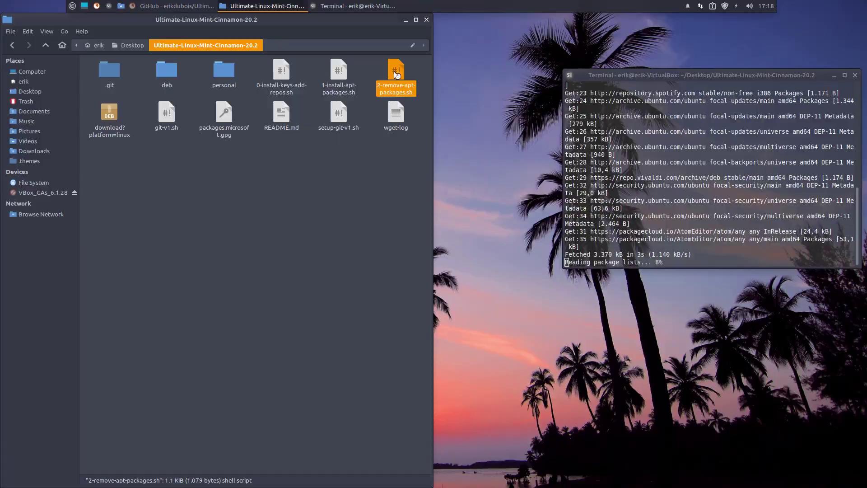
double_click(394, 72)
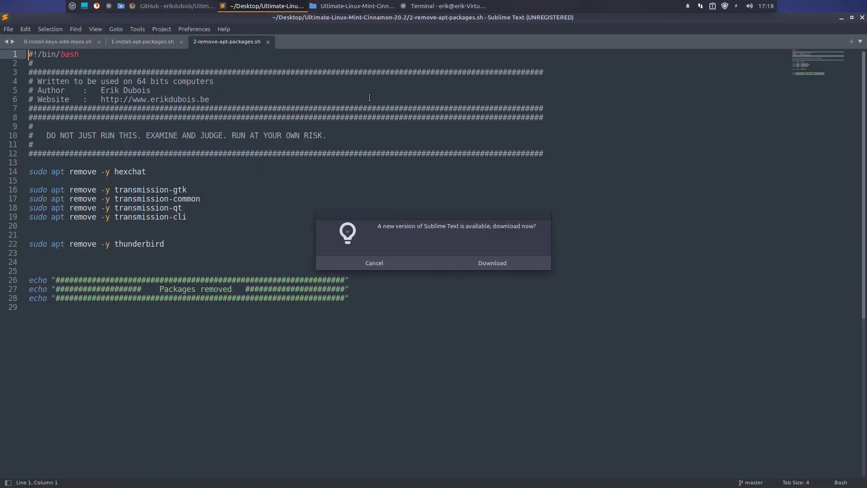
click(401, 256)
double_click(135, 174)
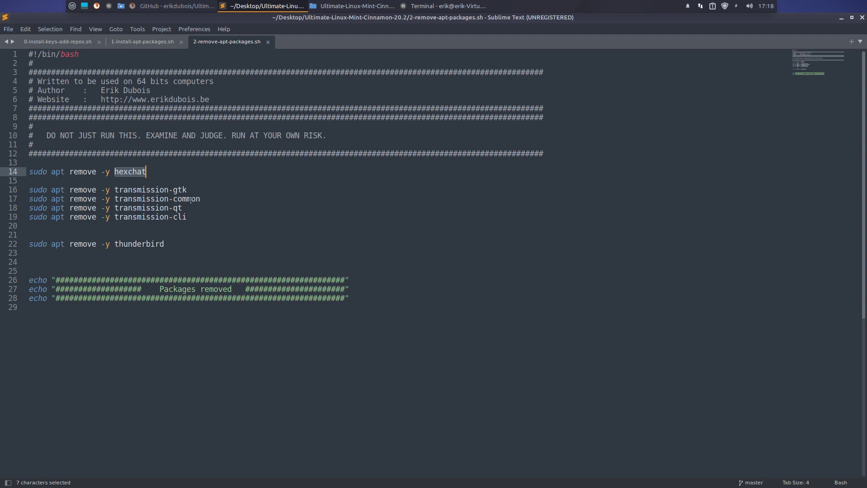
Step: Recheck the package list in 1-install-apt-packages.sh, including the upper entries, and minimise the text editor
click(155, 41)
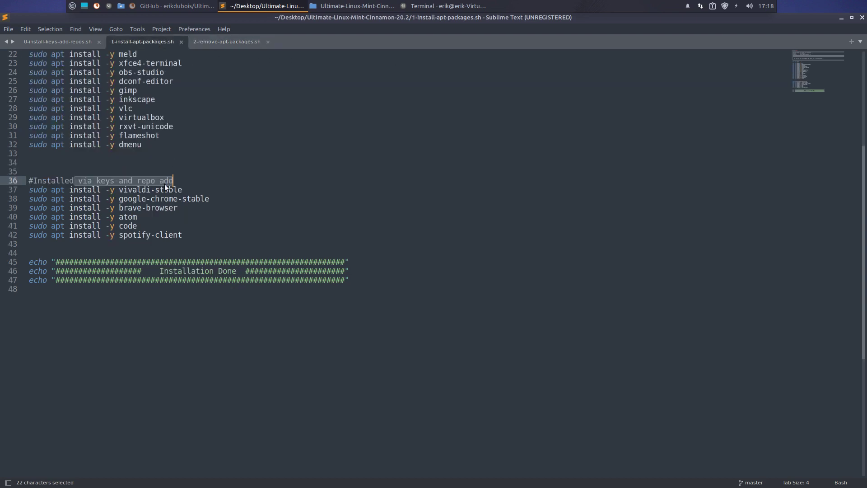
scroll(158, 149, up, 3)
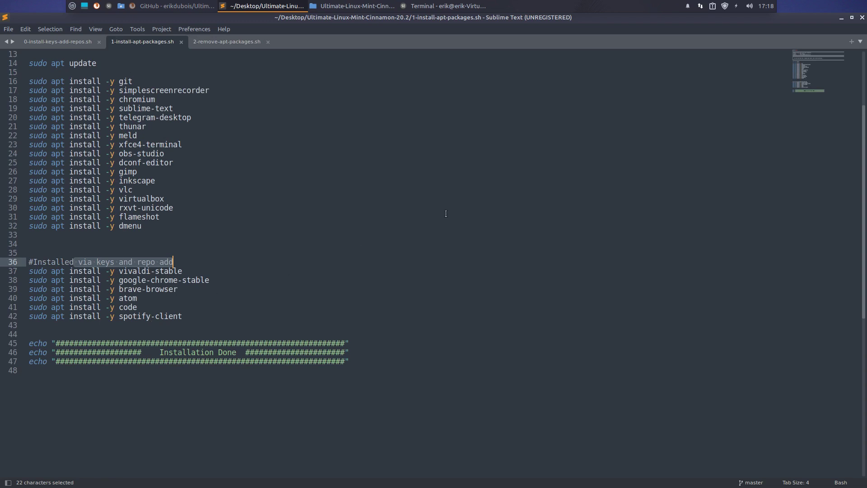
click(841, 19)
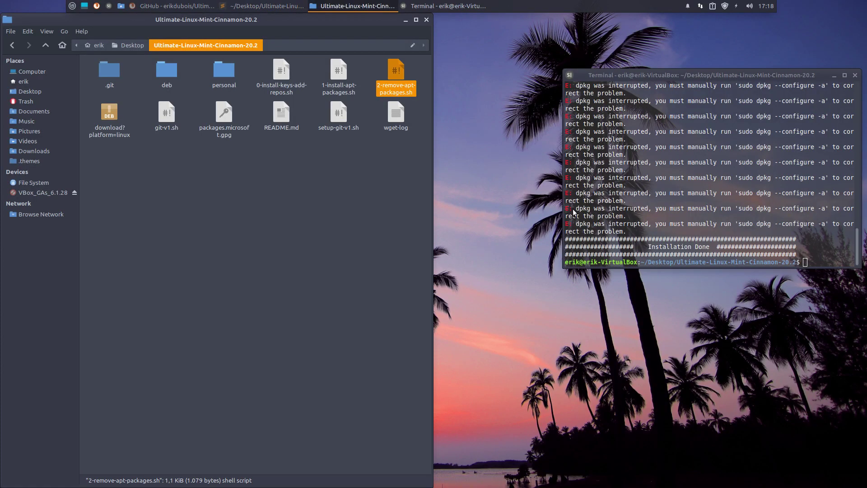
Step: Run sudo dpkg --configure -a in the terminal to repair the interrupted package configuration
click(712, 221)
text(sudo)
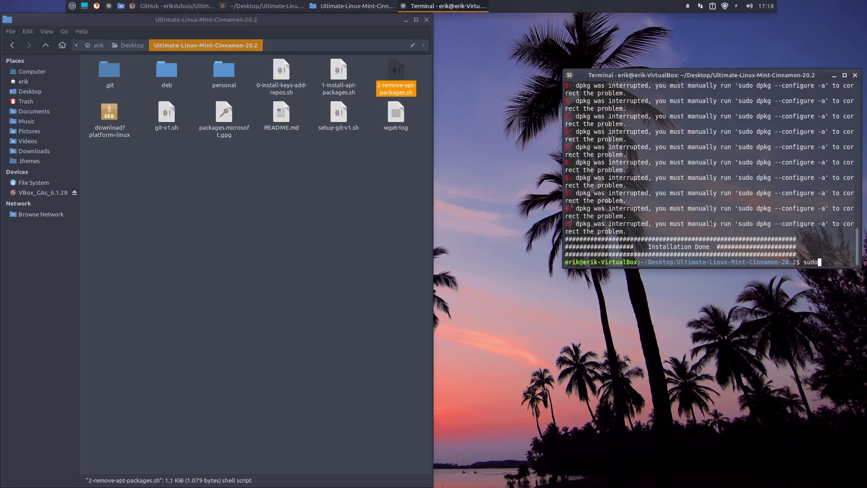
text( dpkg --configure -a)
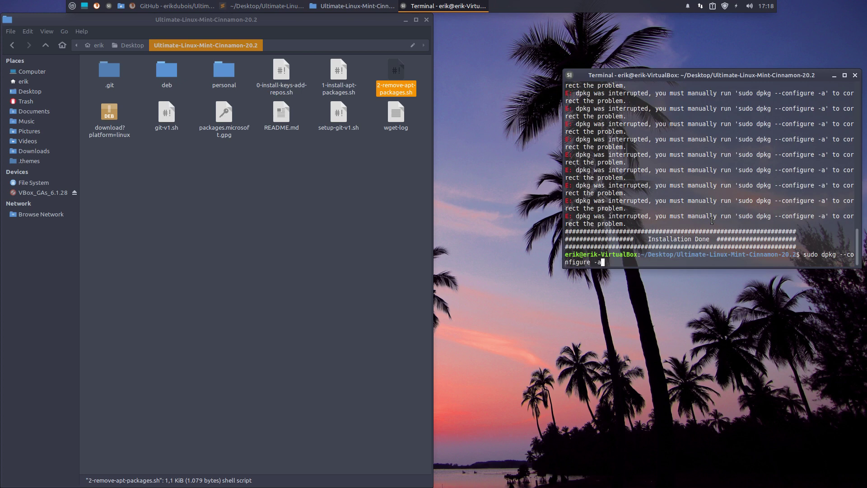
key(Return)
Step: Run ./1-install-apt-packages.sh again from the terminal's command history
key(Up)
key(Up)
key(Return)
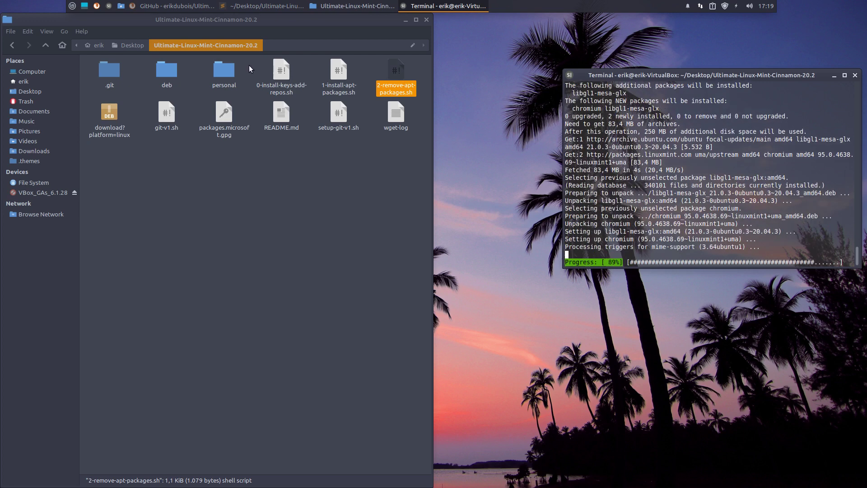
Step: Browse the contents of the personal/config/dconf and deb folders, and return to the Ultimate-Linux-Mint-Cinnamon-20.2 folder
double_click(226, 71)
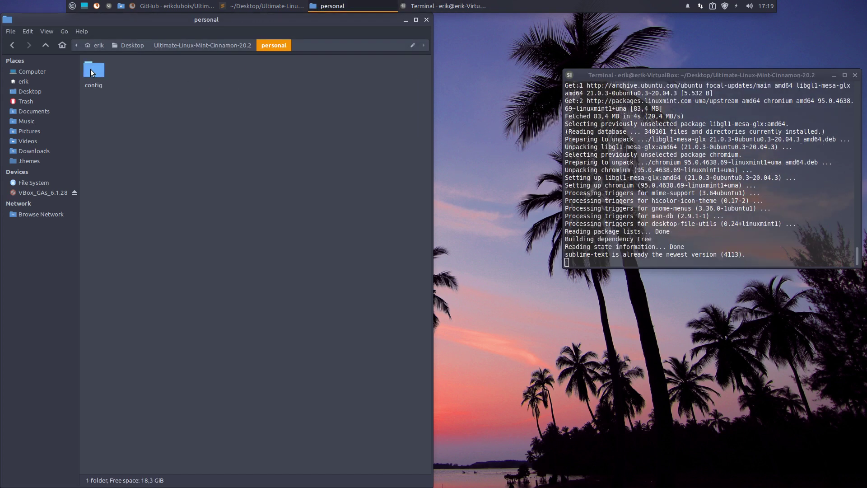
double_click(93, 71)
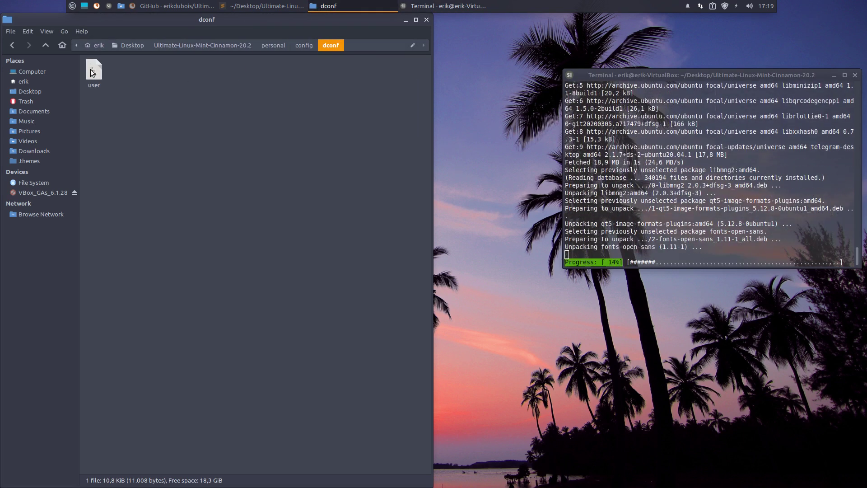
click(45, 46)
click(45, 44)
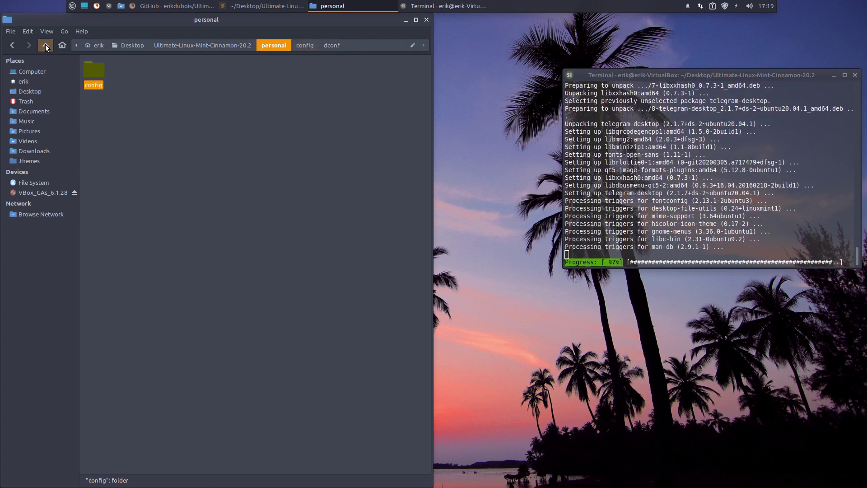
double_click(86, 71)
double_click(96, 69)
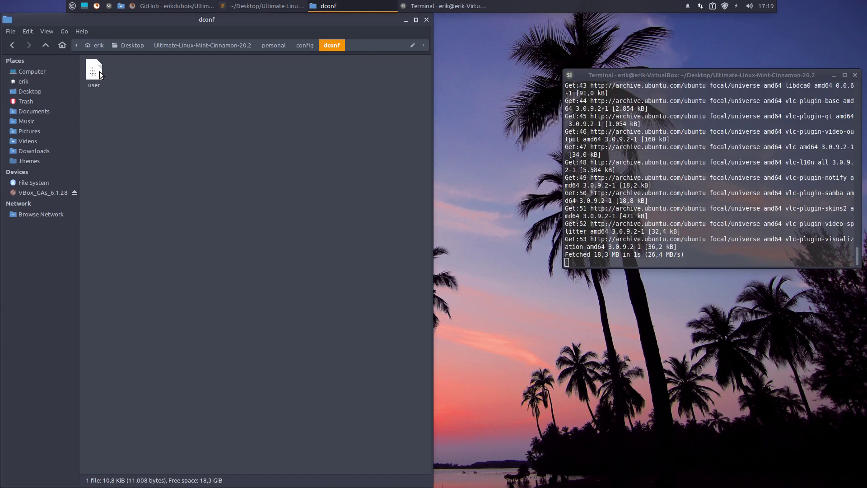
click(44, 46)
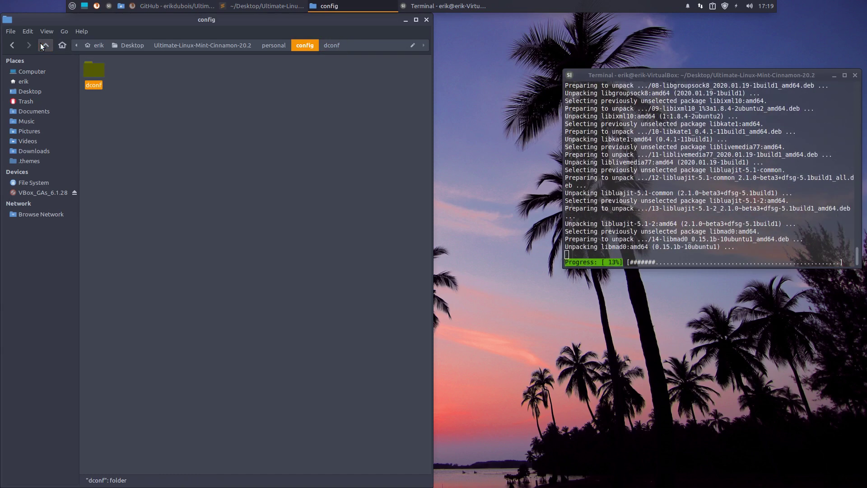
click(43, 46)
click(43, 45)
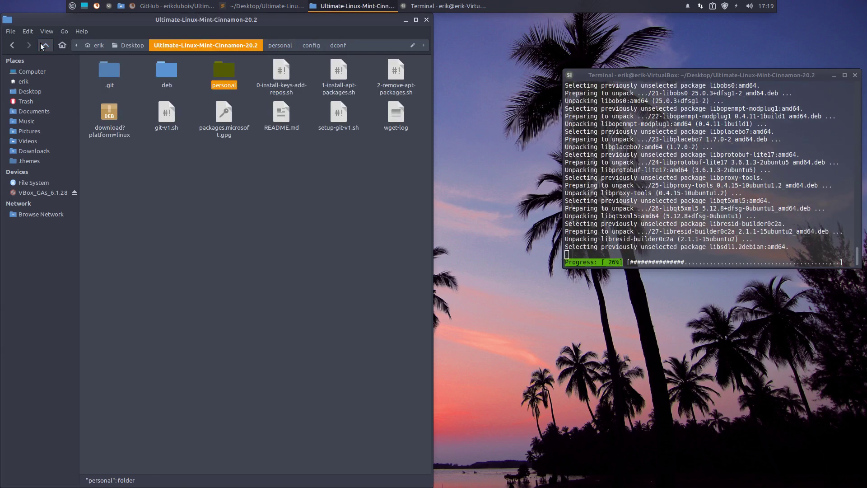
double_click(167, 70)
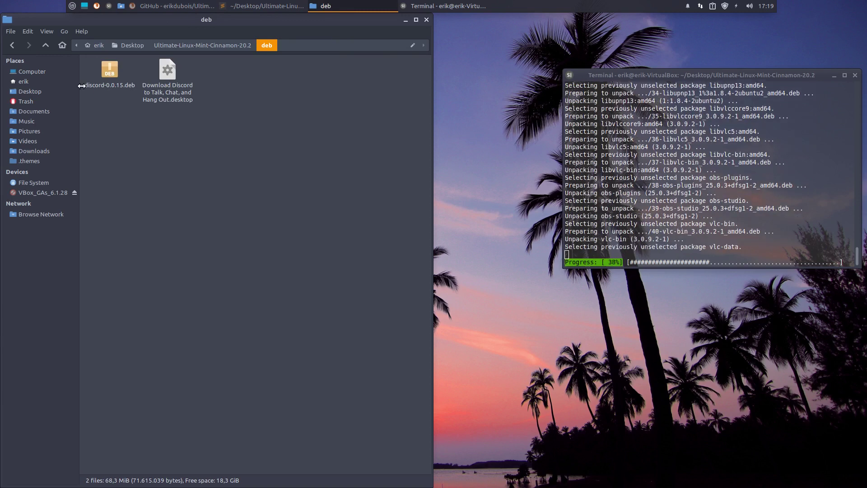
click(43, 45)
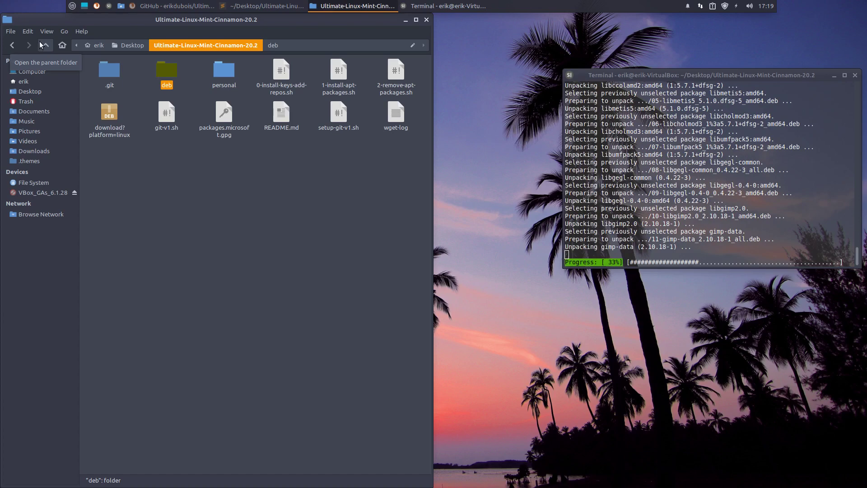
Step: Open 1-install-apt-packages.sh in the text editor and tile it side by side with the terminal, each filling half of the screen
double_click(339, 75)
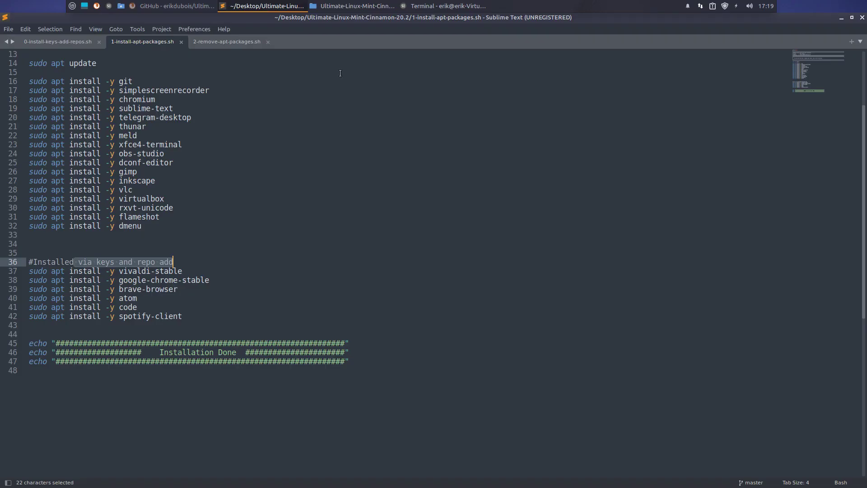
drag(135, 174, 119, 174)
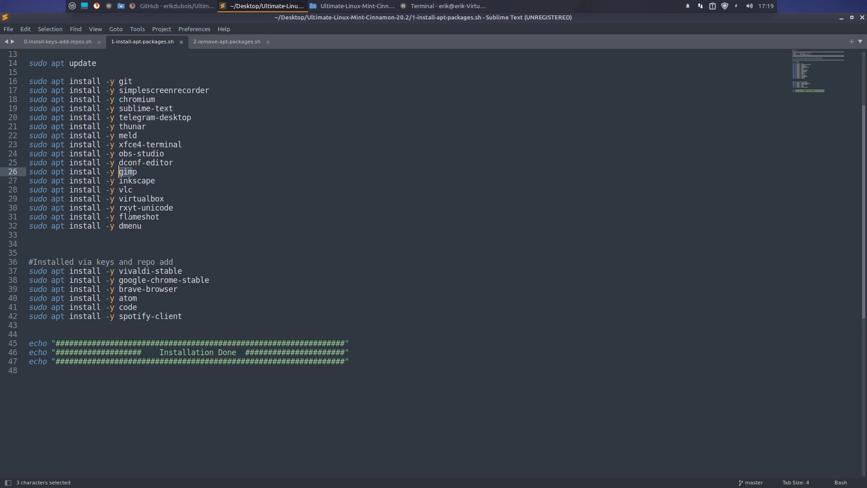
drag(774, 18, 1, 195)
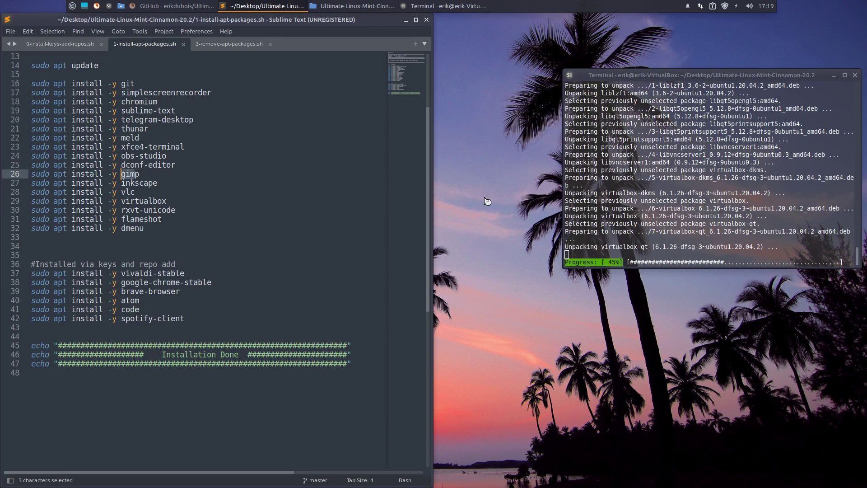
drag(731, 83, 865, 131)
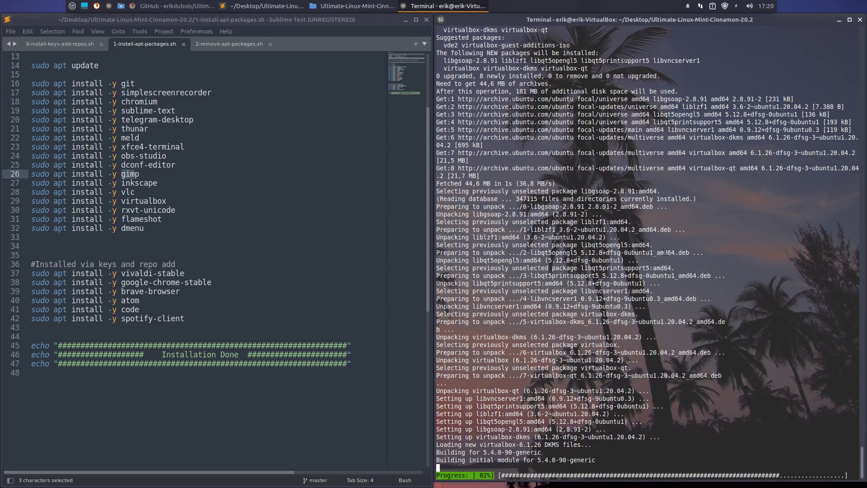
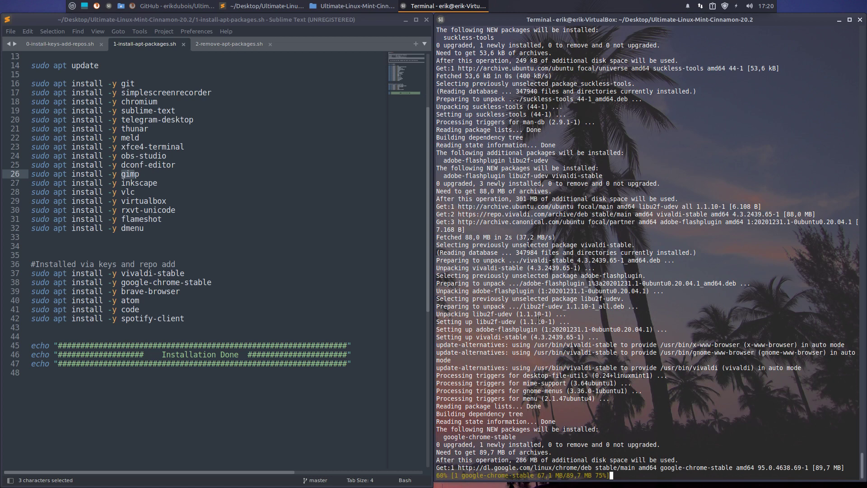
Step: Follow the installation output in the terminal against the script's google-chrome-stable, atom and spotify-client entries
drag(211, 282, 25, 283)
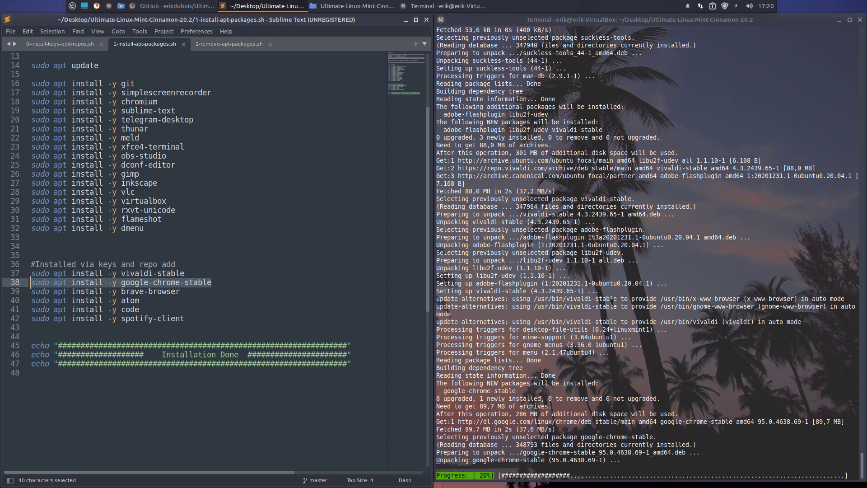
drag(612, 300, 519, 299)
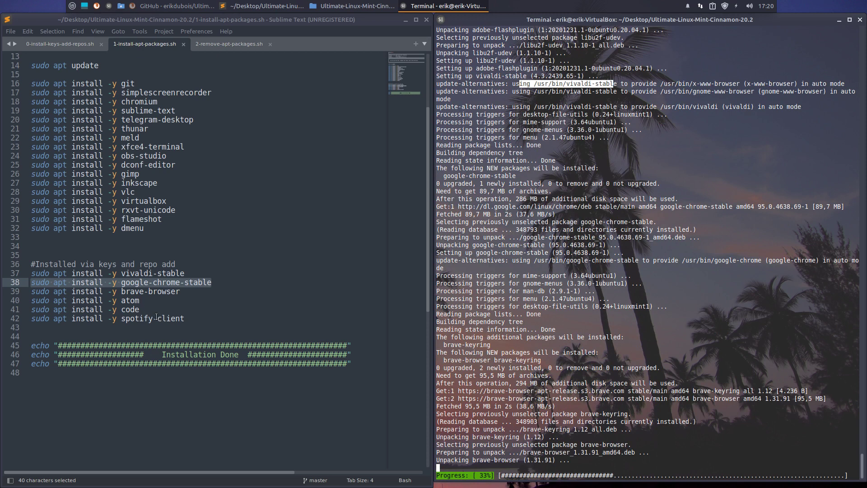
drag(153, 318, 194, 326)
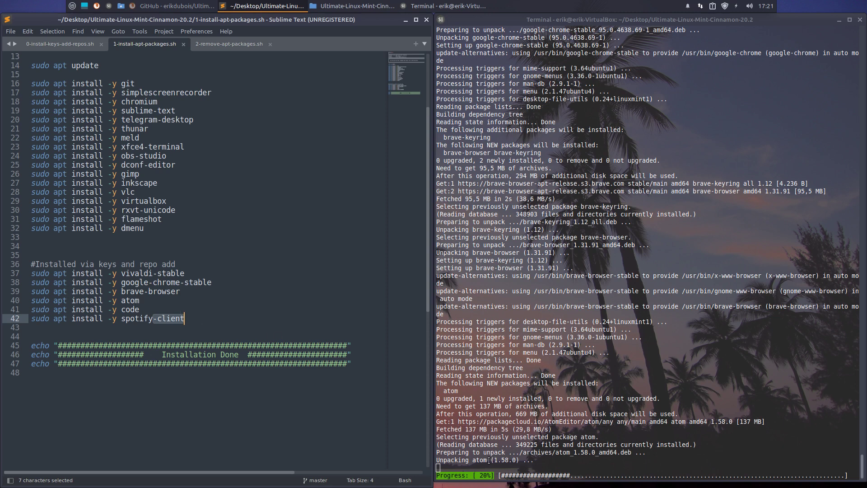
drag(493, 459, 543, 460)
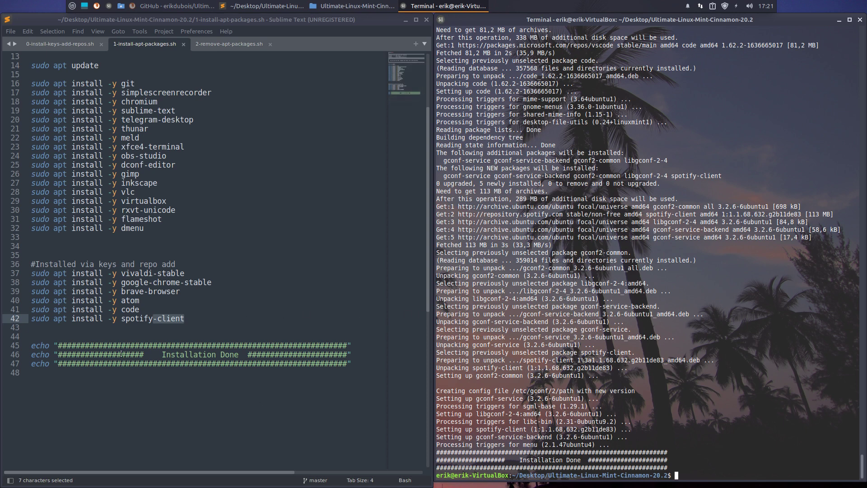
Step: Search the installed applications for "spot" to check for Spotify, and clear the search text
click(71, 7)
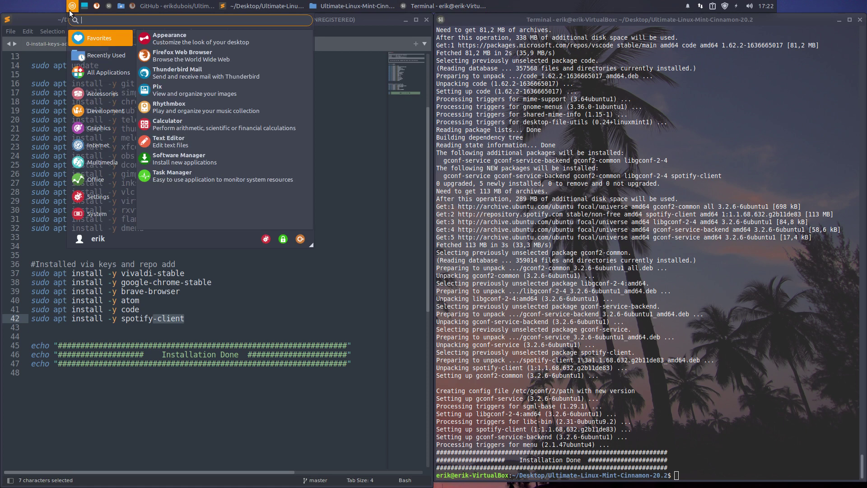
text(so)
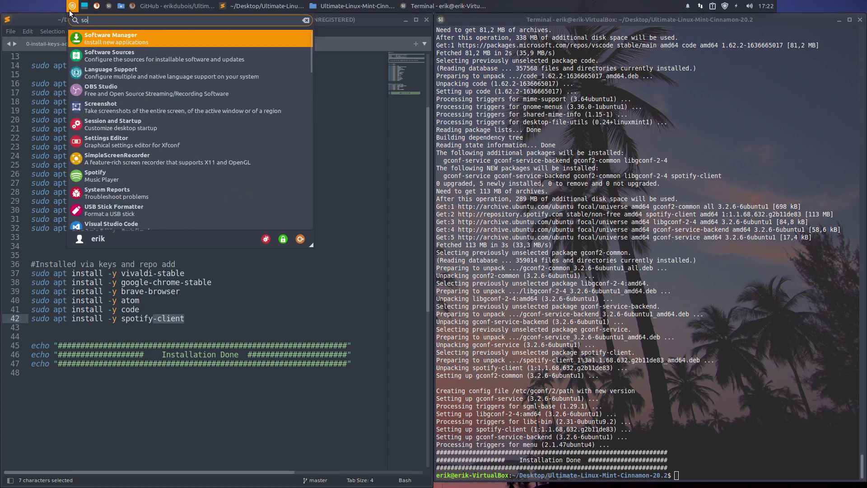
text(pt)
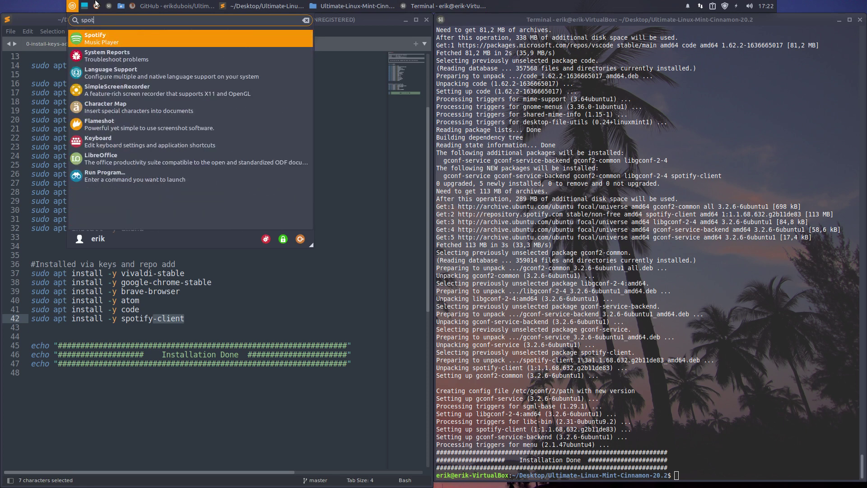
key(BackSpace)
key(BackSpace)
key(BackSpace)
key(BackSpace)
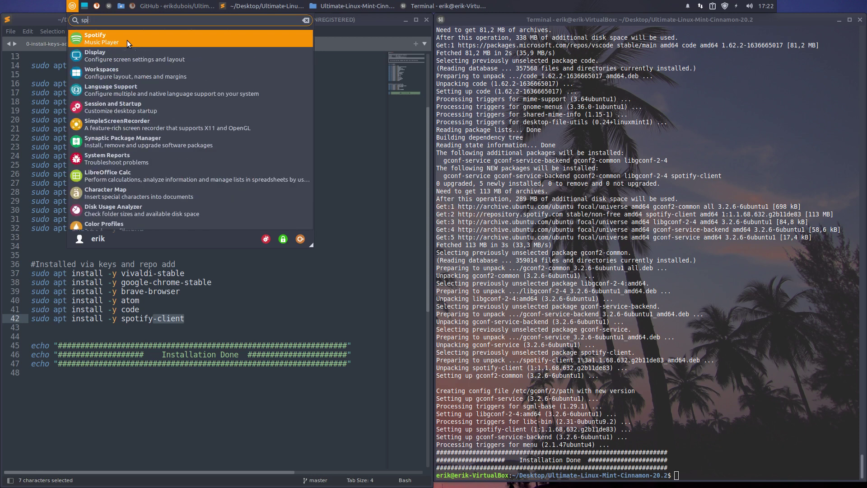
Step: Search the installed applications for "code", launch Visual Studio Code to check it, and close it again
text(code)
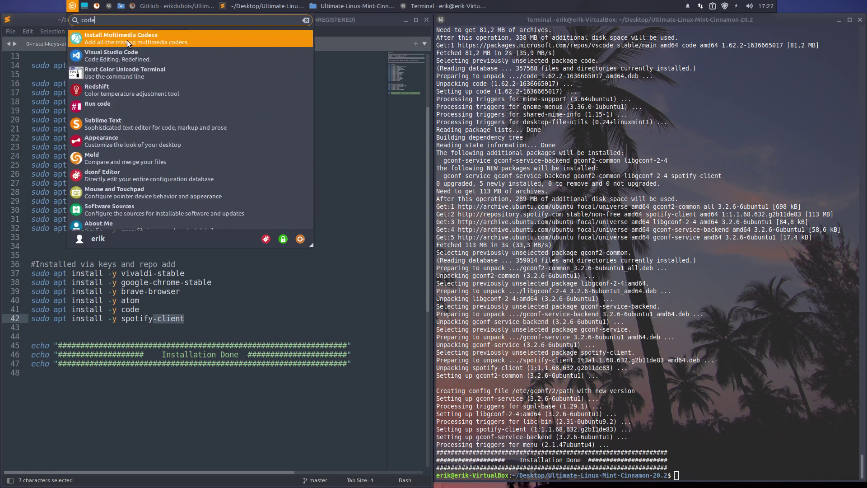
click(127, 41)
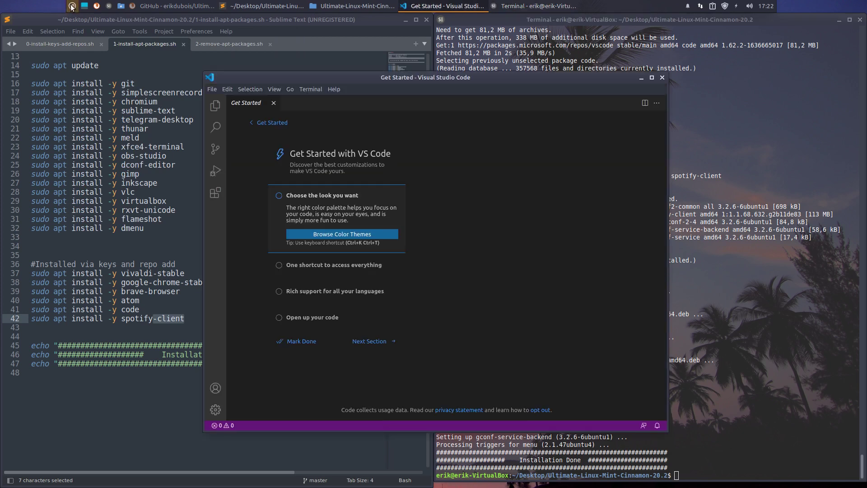
click(72, 6)
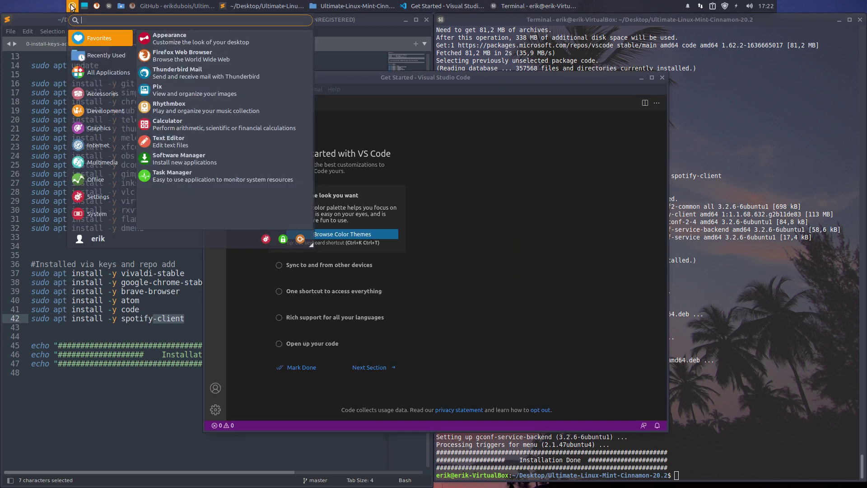
click(663, 78)
click(662, 78)
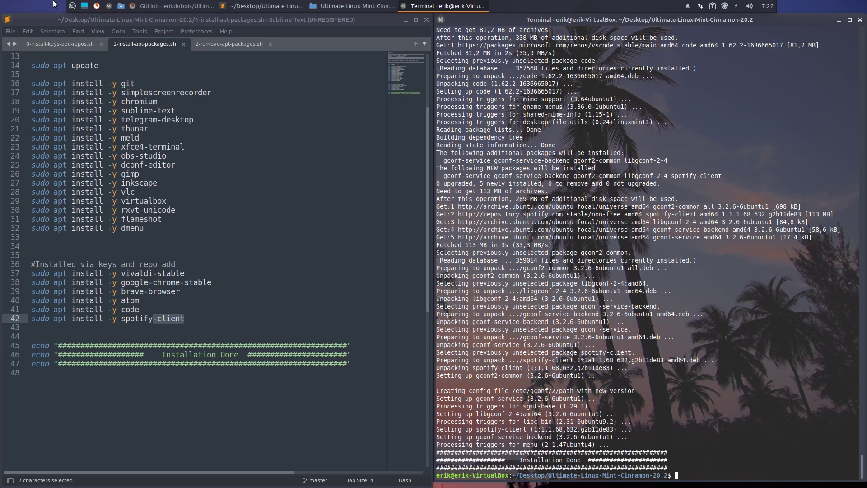
Step: Search the installed applications for "atom", launch Atom, and dismiss the login keyring prompt
click(72, 6)
text(atom)
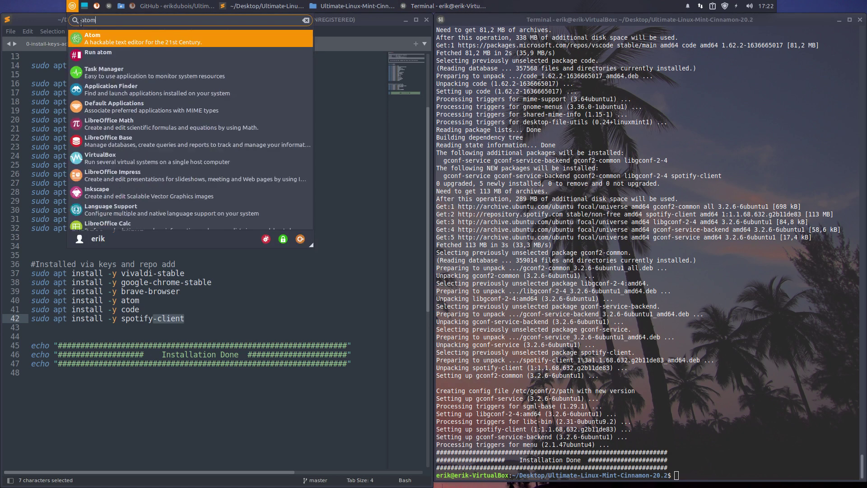
key(Return)
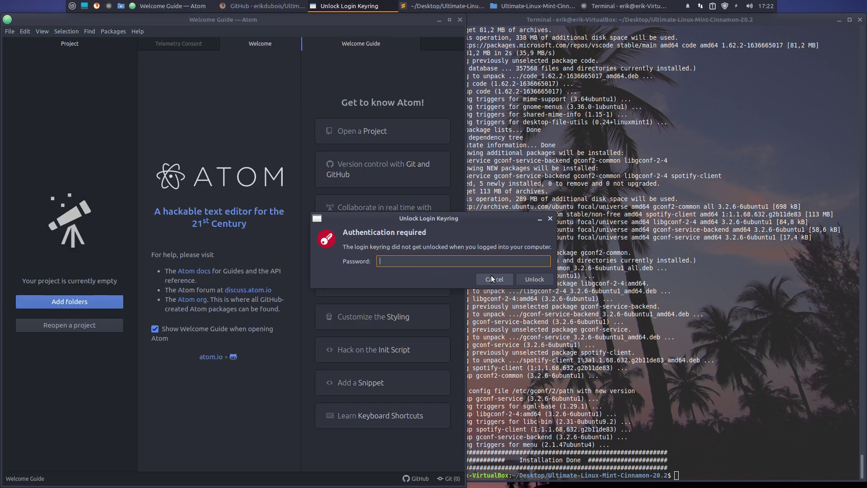
click(529, 279)
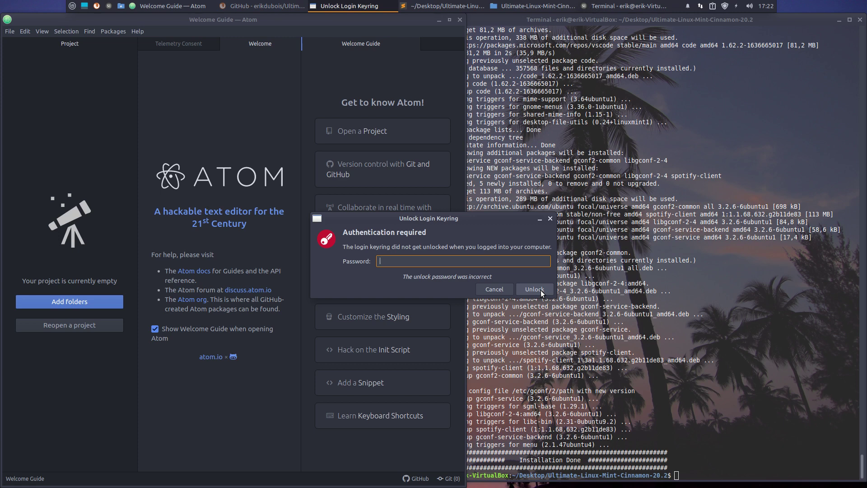
click(499, 291)
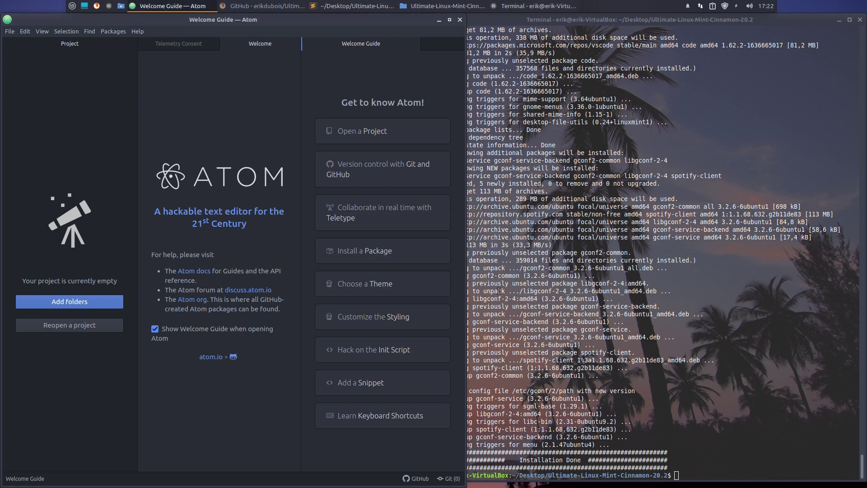
Step: Turn off showing the Welcome Guide when opening Atom, close the welcome and telemetry pages, and close Atom
click(154, 328)
click(294, 44)
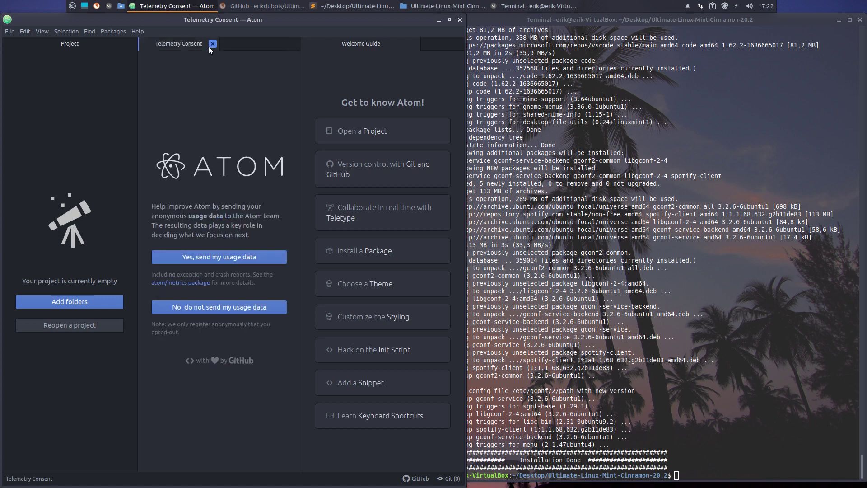
click(211, 43)
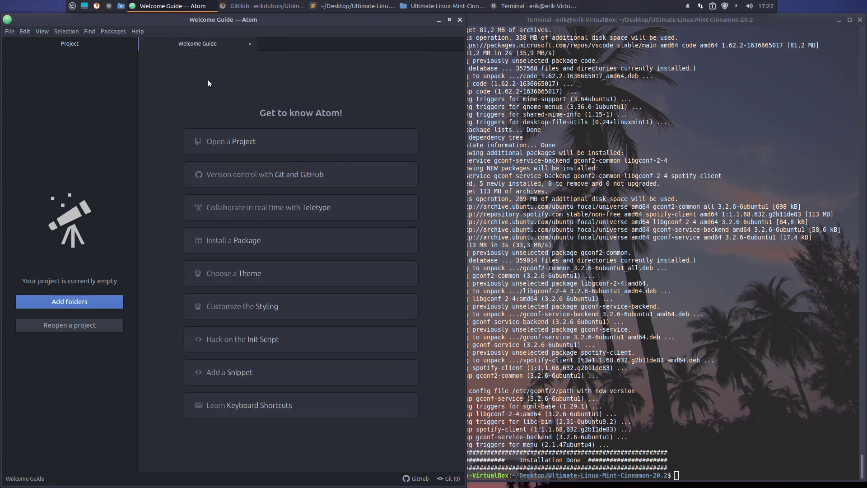
click(251, 44)
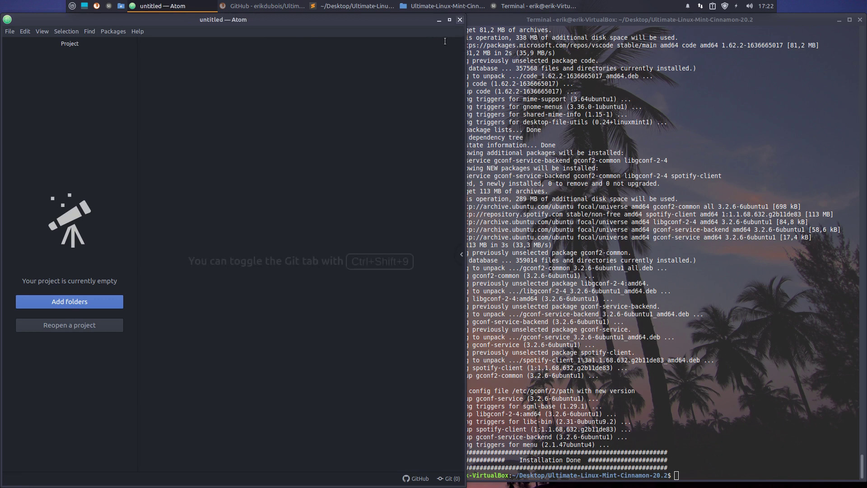
click(460, 19)
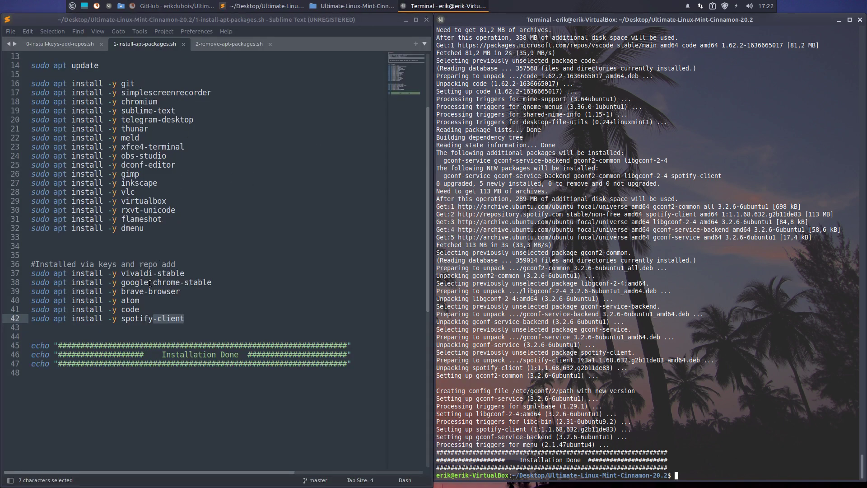
Step: Open 2-remove-apt-packages.sh in the text editor and run that script in the terminal to remove the listed packages
scroll(151, 283, down, 3)
scroll(151, 283, up, 7)
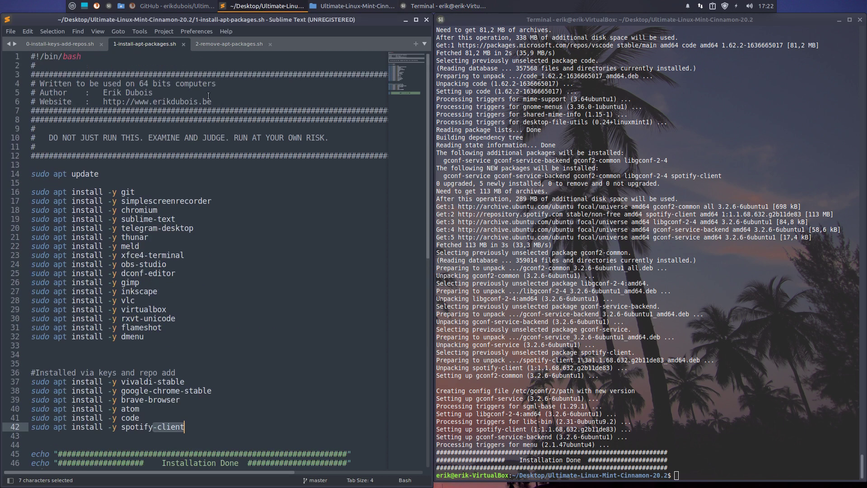
click(225, 44)
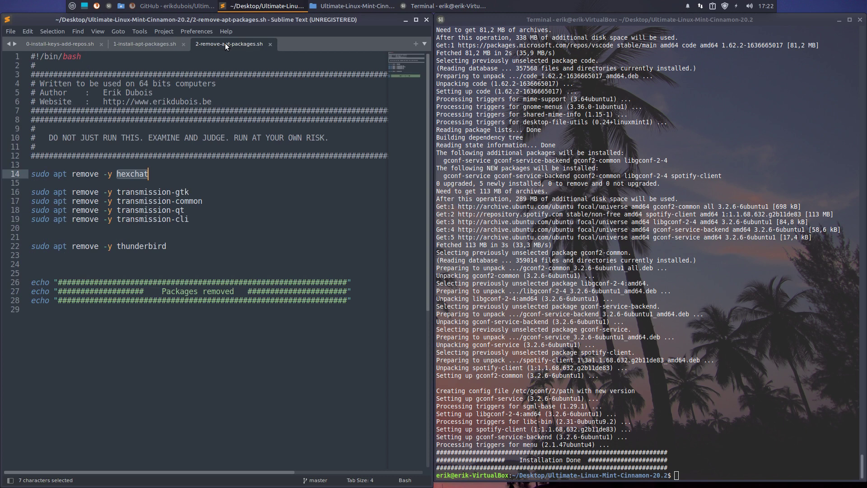
click(680, 398)
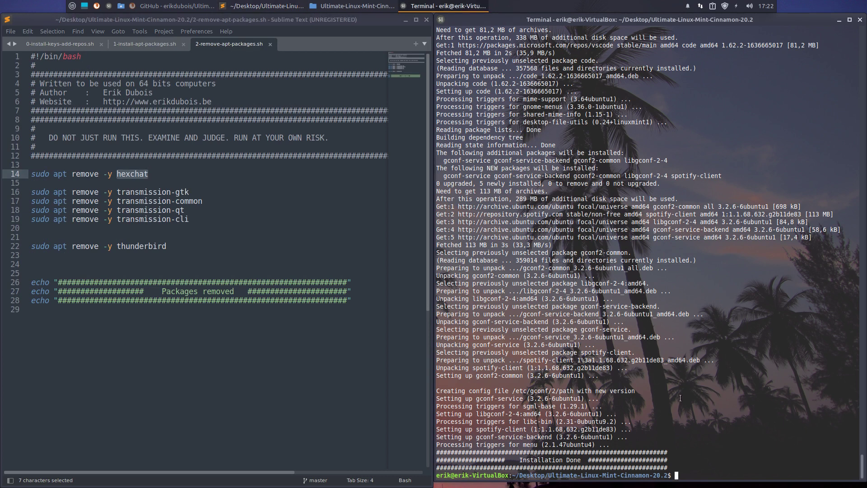
text(./2)
key(Tab)
key(Return)
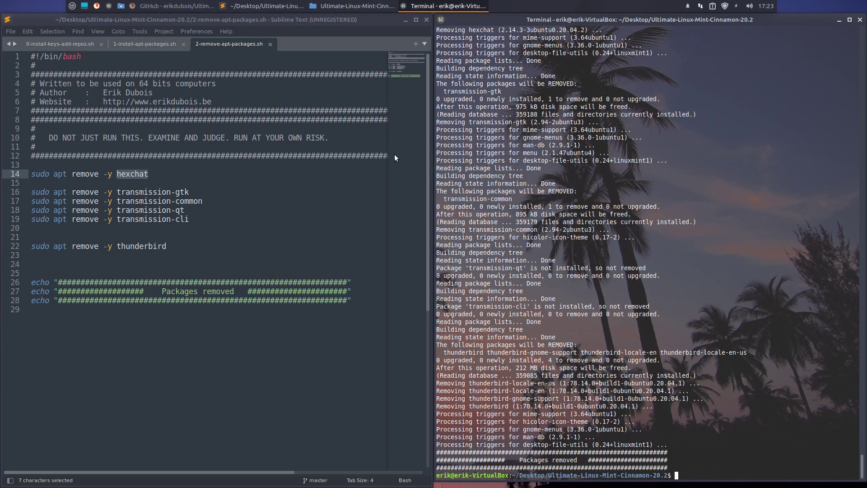
Step: Return to 1-install-apt-packages.sh and try to install Variety in the terminal with "sudo pacman -S variety"
click(142, 47)
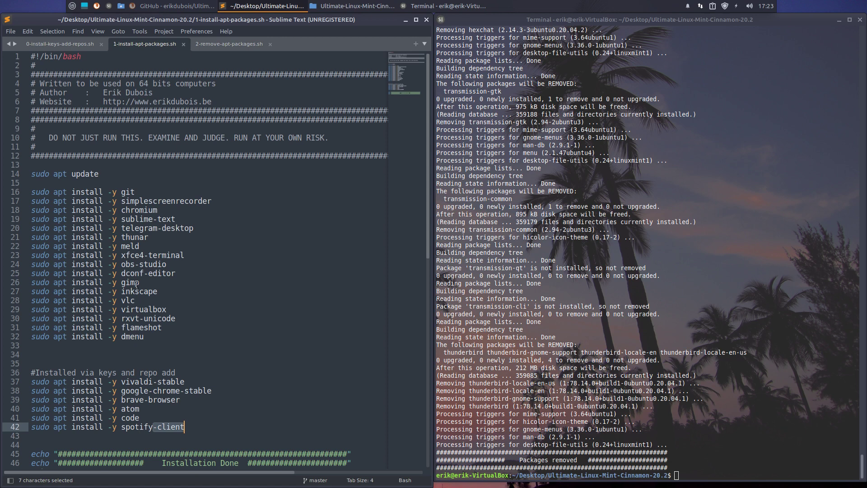
click(604, 379)
text(sudo pacman )
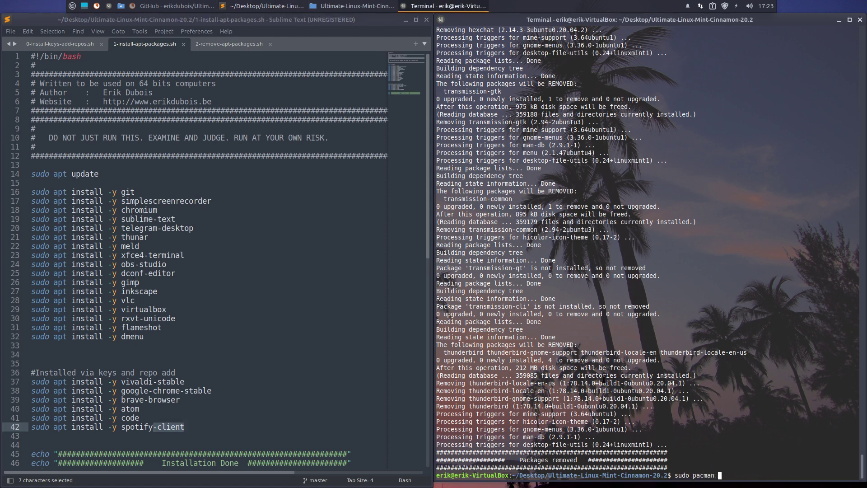
text(-S variety)
key(Return)
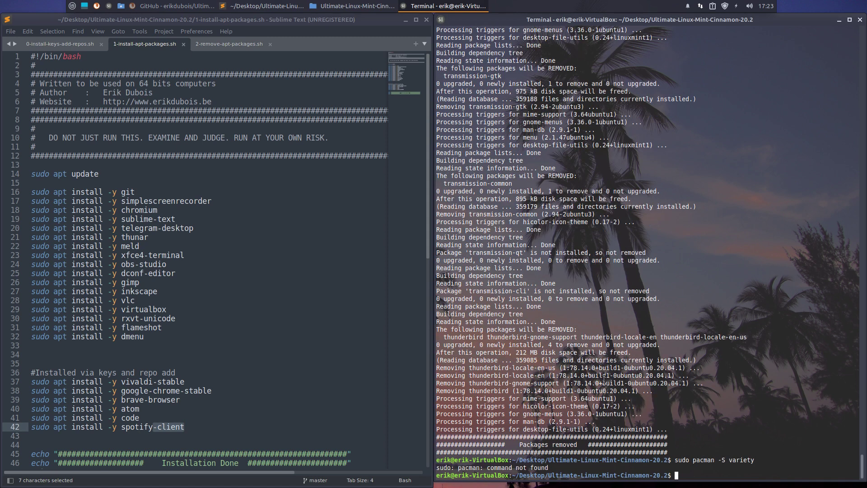
Step: Install Variety in the terminal with "sudo apt install variety" and accept the installation
text(sudo p)
text(pt install variety)
key(Return)
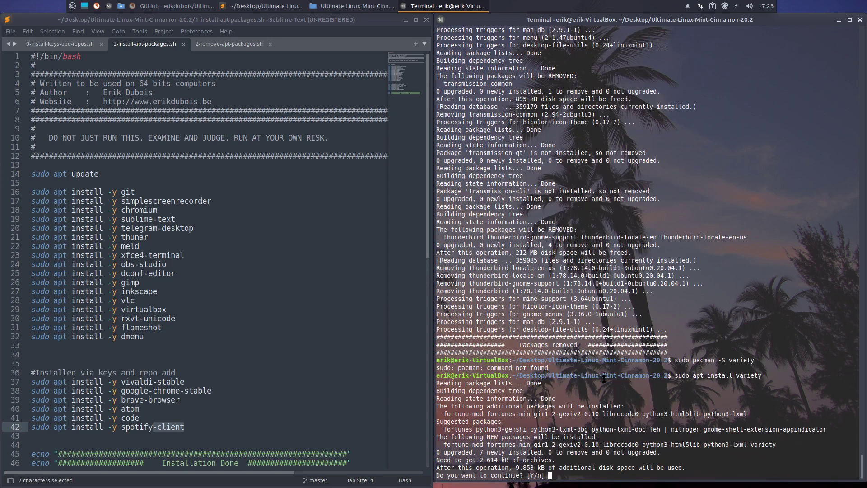
key(Return)
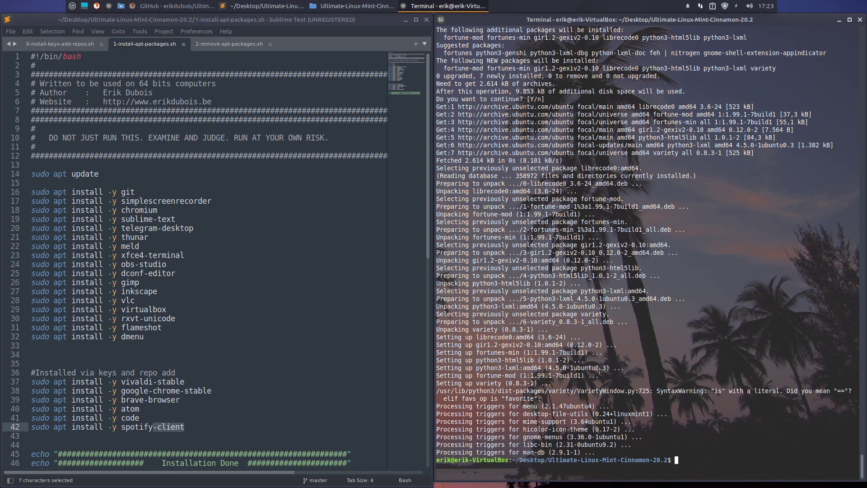
Step: Search the installed applications for "vari", launch Variety, and accept its welcome and privacy notice
key(super)
text(vari)
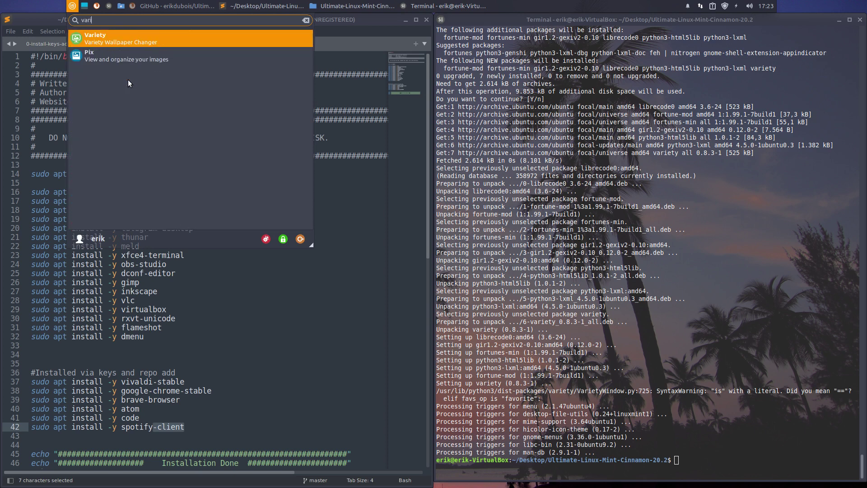
key(Return)
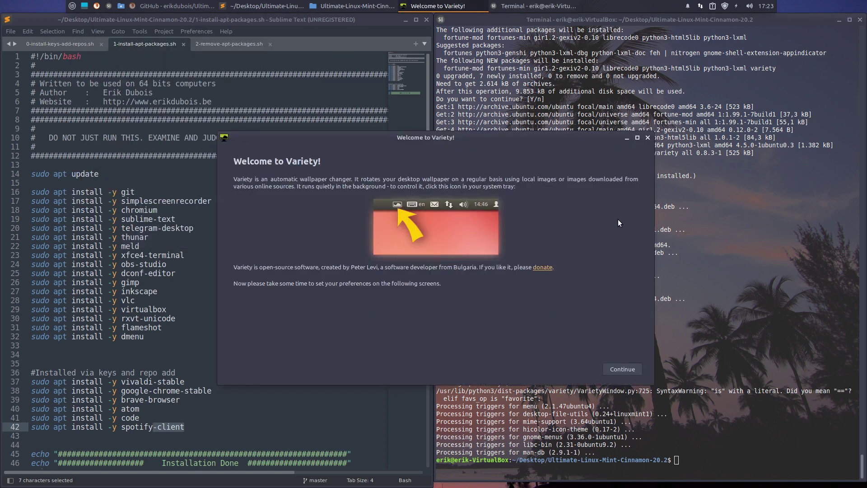
click(627, 369)
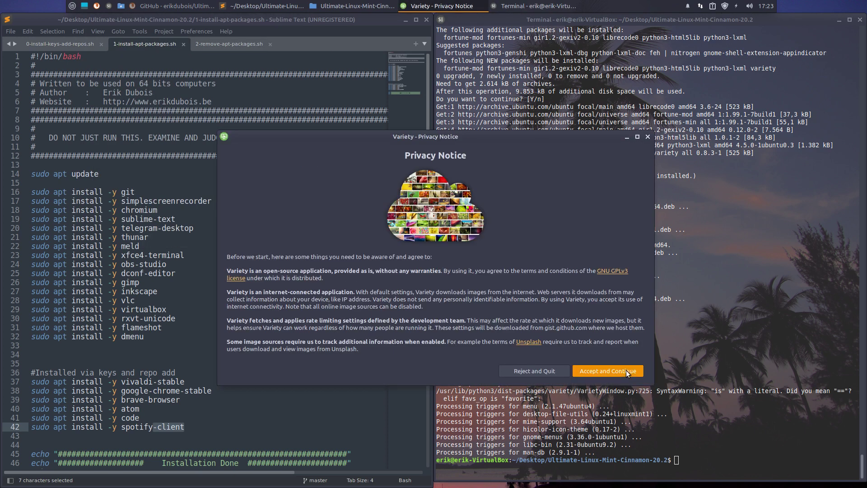
click(692, 370)
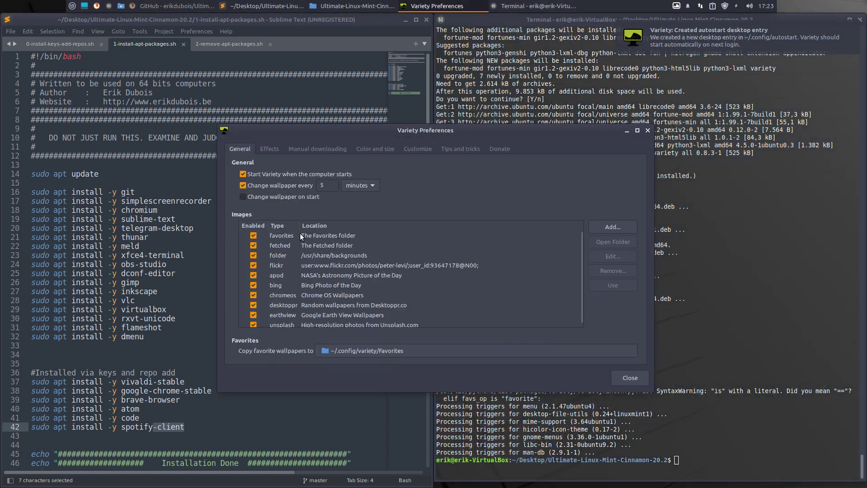
Step: Look at the Unsplash and Bing Photo of the Day image sources in Variety's preferences, and close the preferences
click(359, 325)
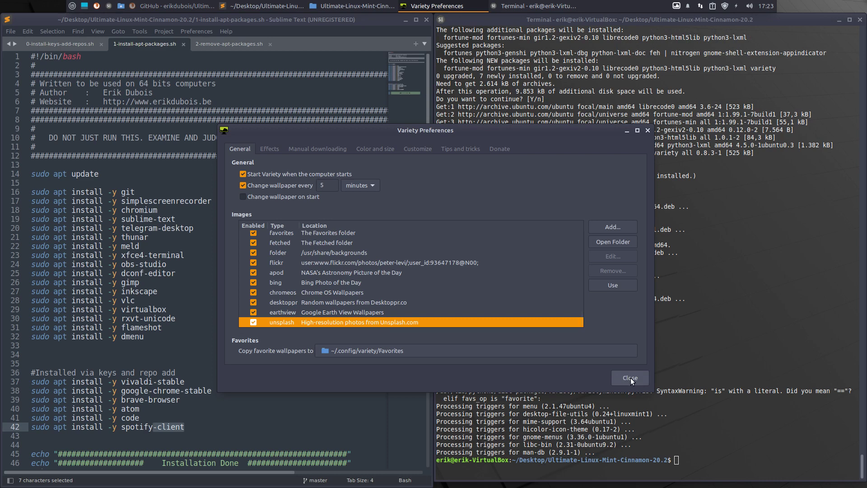
click(379, 284)
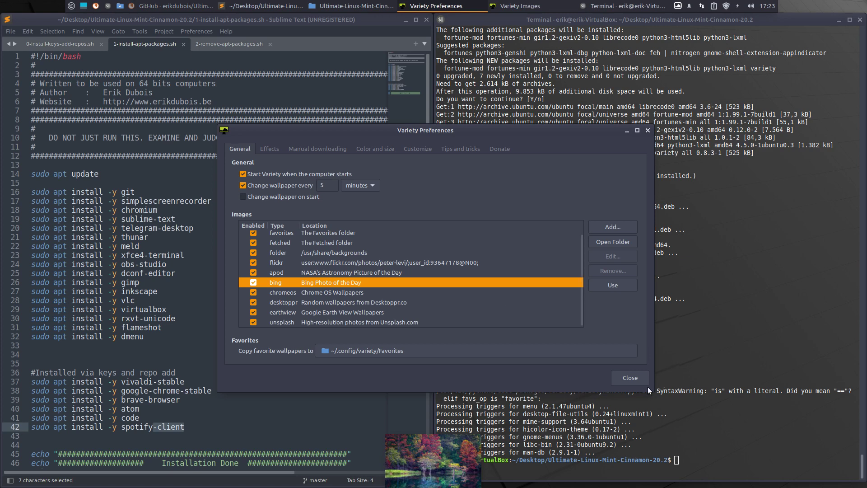
click(634, 381)
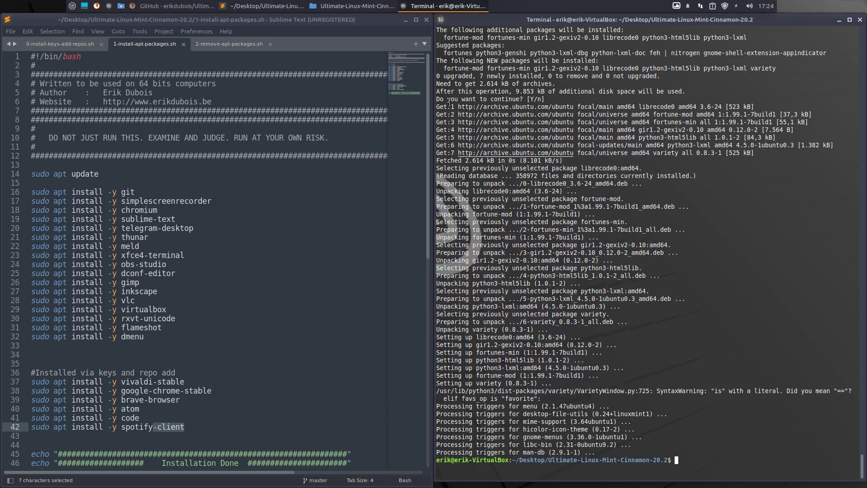
Step: Close the text editor, terminal and file manager windows to clear the desktop
click(427, 19)
click(860, 19)
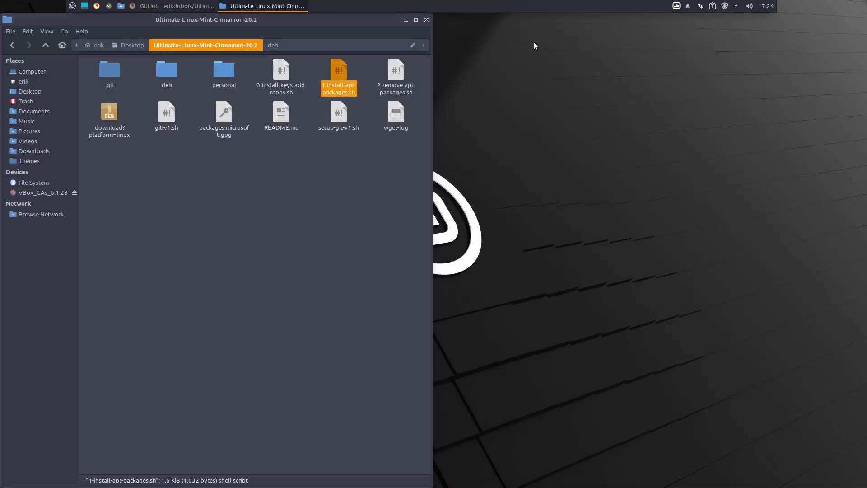
click(427, 20)
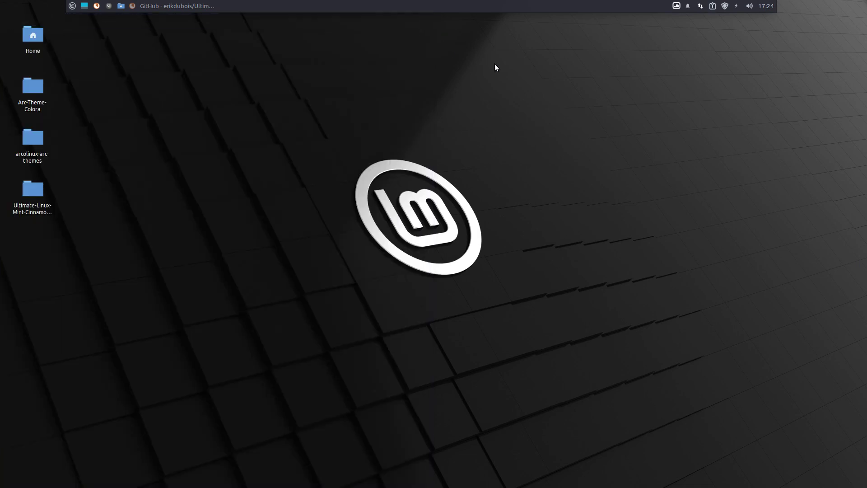
Step: Switch the desktop wallpaper three times using Variety's tray controls
click(677, 7)
click(687, 23)
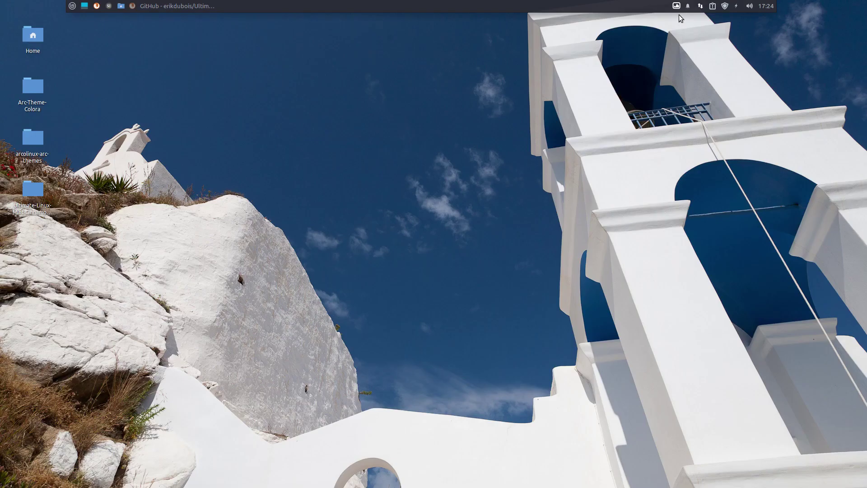
click(677, 6)
click(682, 18)
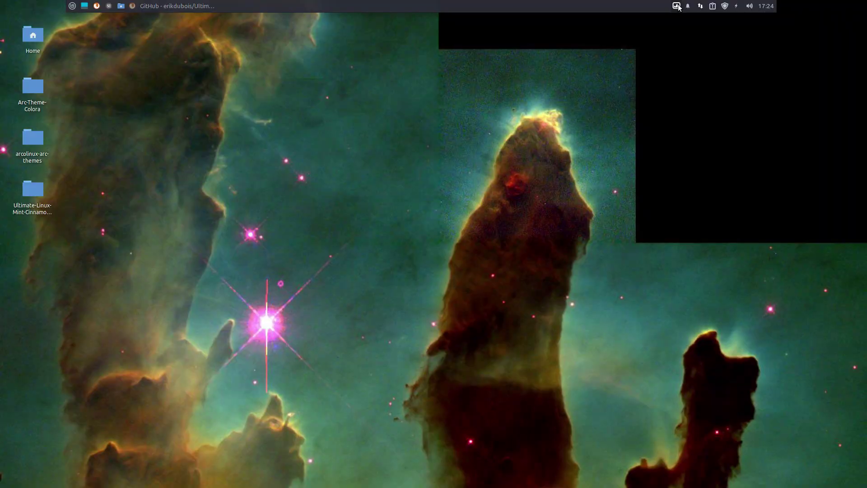
click(677, 6)
click(690, 27)
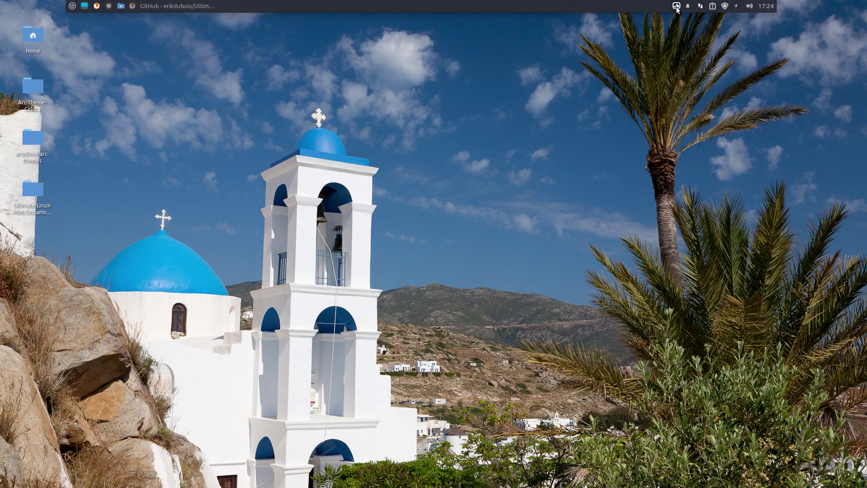
Step: Open Variety's preferences from the system tray to view the general settings, and close them again
click(677, 6)
click(710, 160)
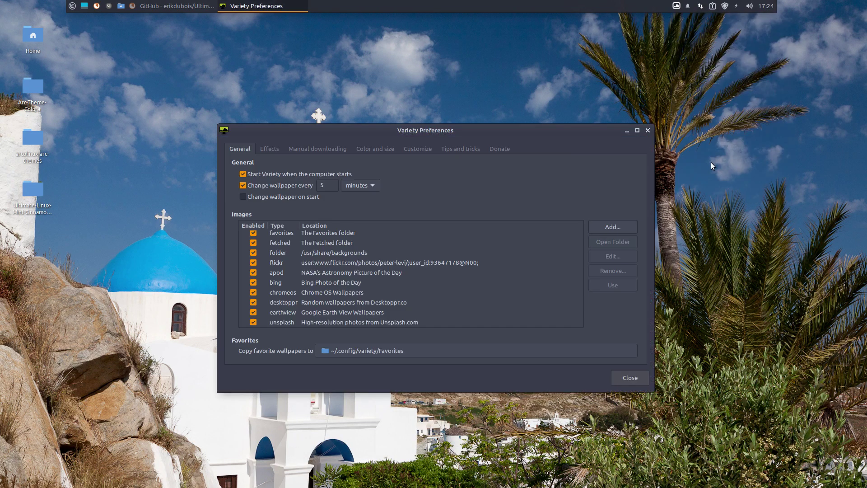
click(647, 130)
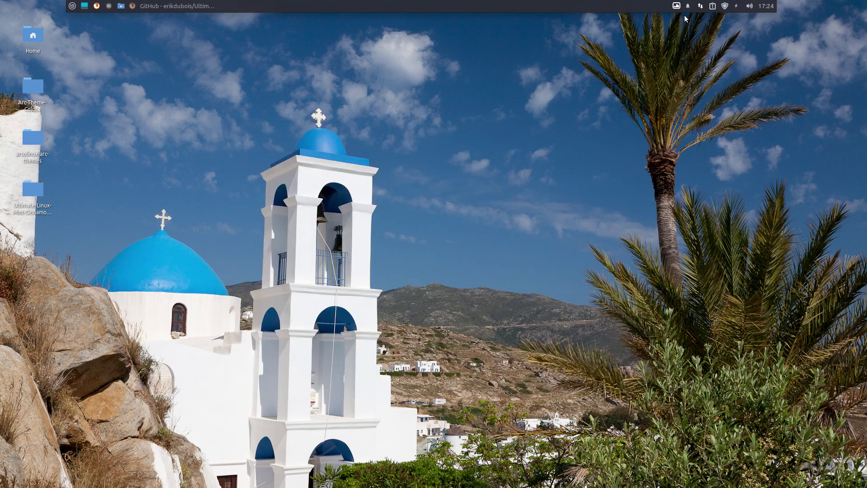
Step: Browse the wallpaper thumbnails in Variety, apply the illuminated temple image, and replace it with the piano keys image
click(676, 5)
click(710, 133)
scroll(356, 463, down, 10)
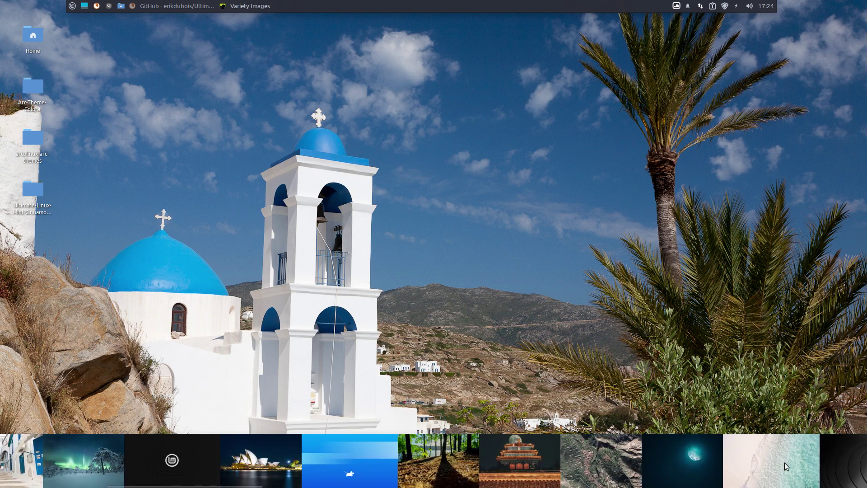
scroll(452, 461, down, 2)
click(397, 454)
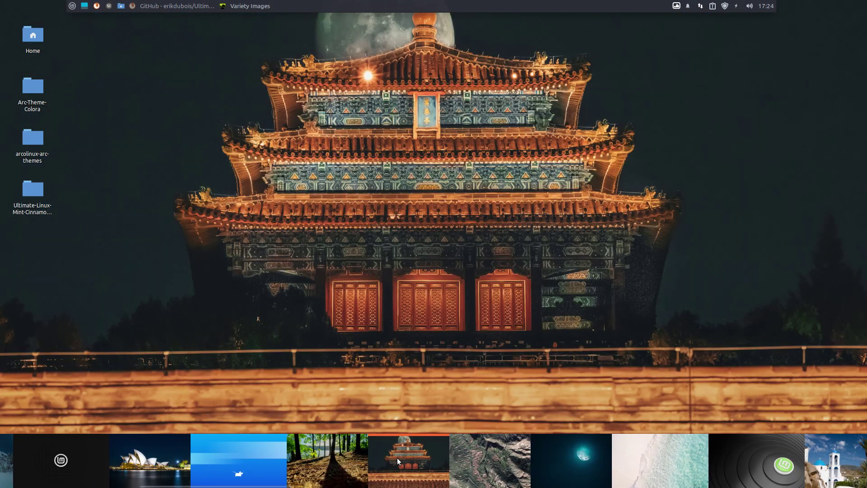
scroll(529, 465, down, 12)
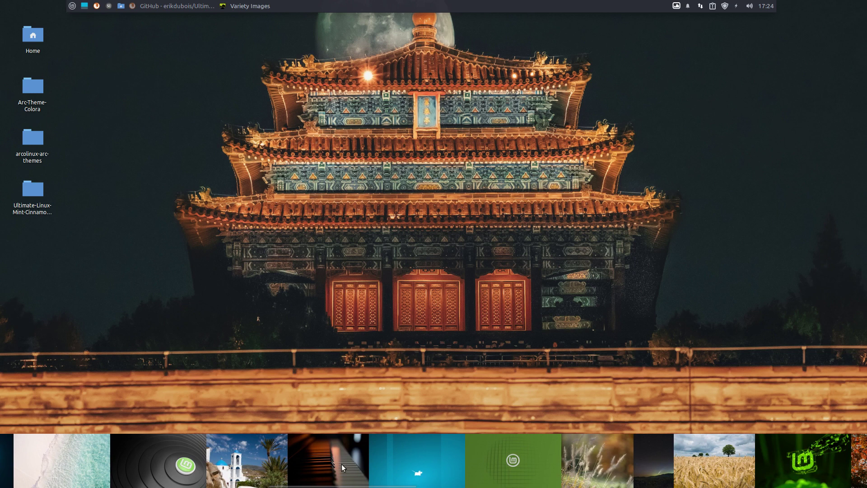
click(342, 464)
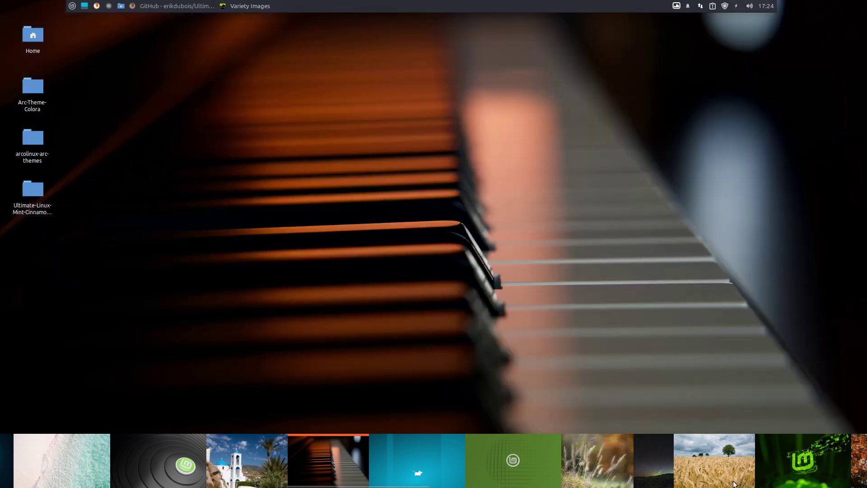
Step: Try the green Linux Mint logo, the purple cat, and the orange heron images as desktop wallpapers from the thumbnail strip
scroll(734, 484, down, 7)
click(487, 472)
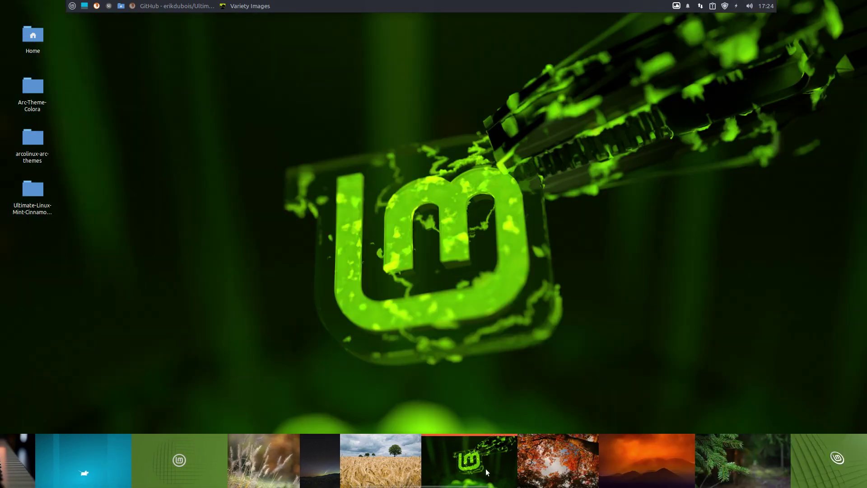
scroll(791, 459, down, 6)
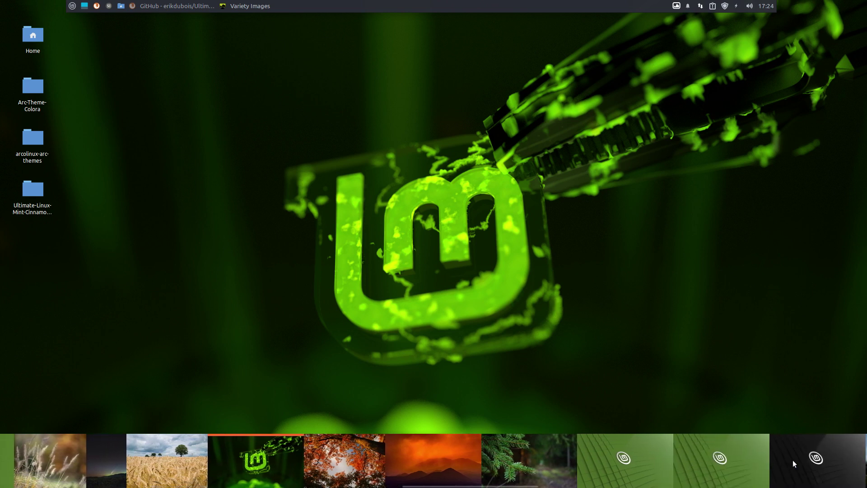
scroll(773, 460, down, 16)
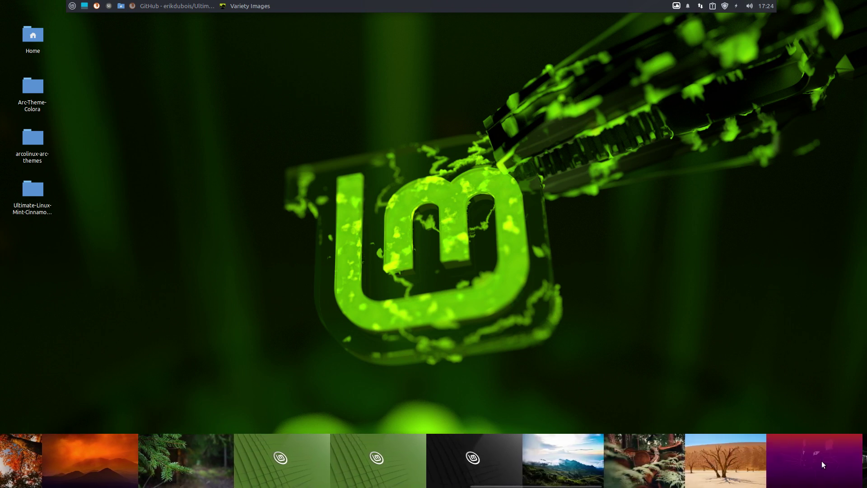
click(330, 458)
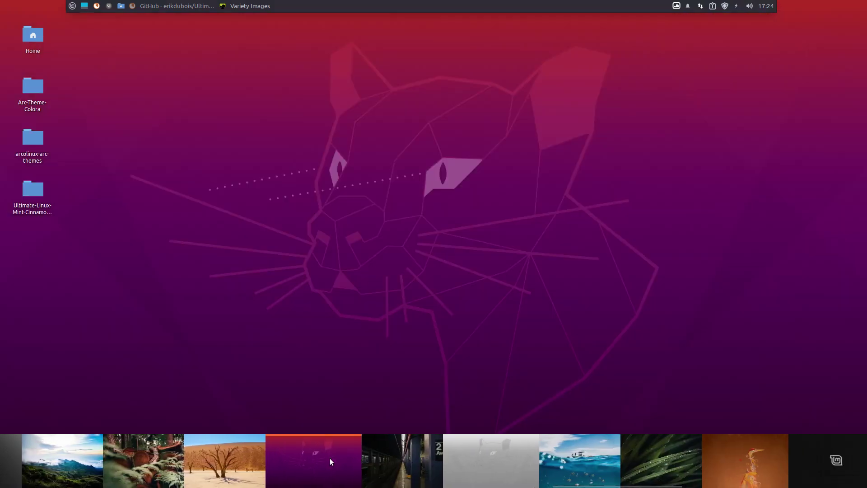
click(733, 460)
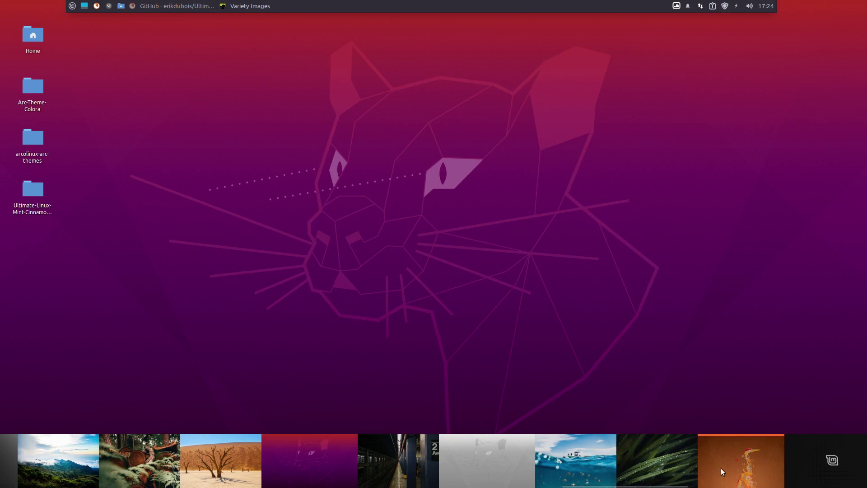
Step: Browse further through the wallpaper thumbnails and apply the image of the yellow puck on a wooden table
scroll(791, 465, down, 3)
scroll(833, 464, down, 13)
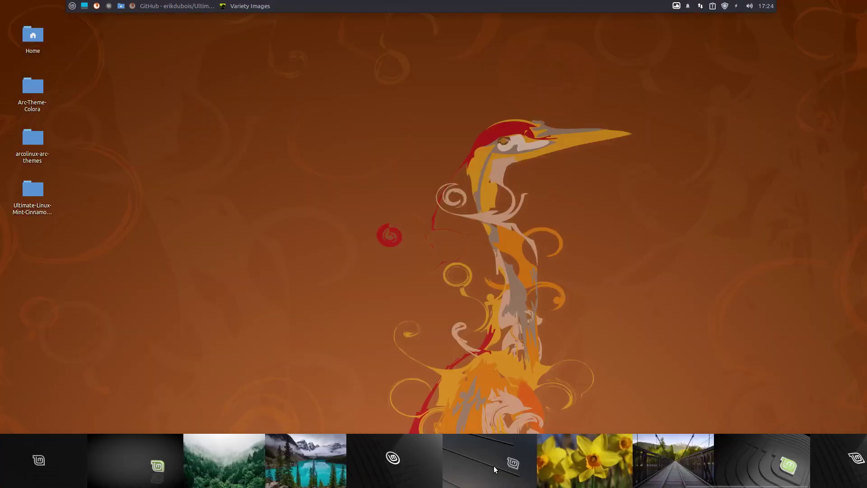
scroll(678, 465, down, 8)
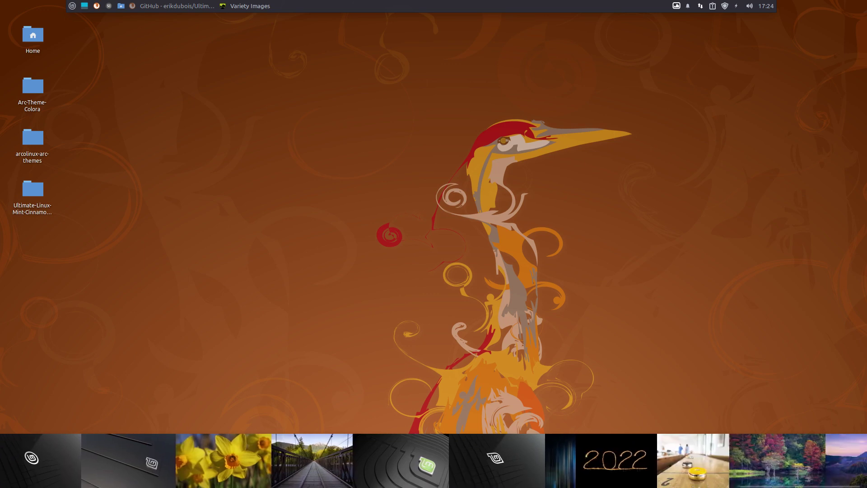
scroll(790, 468, up, 2)
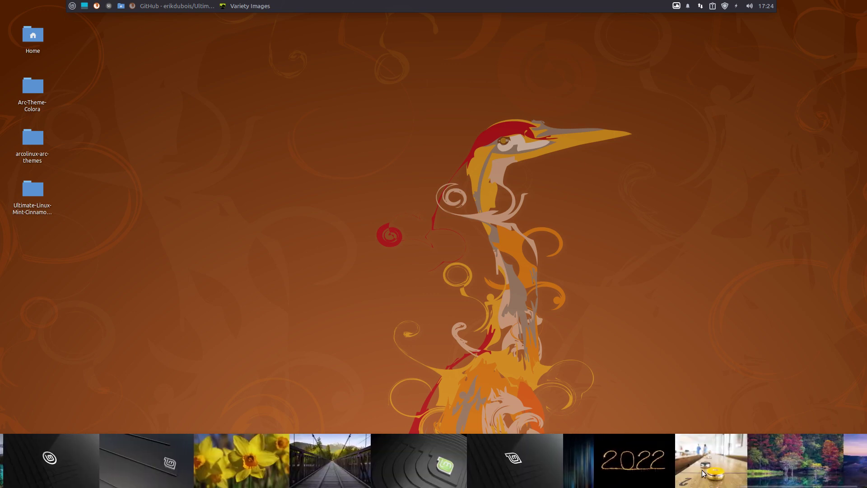
click(717, 469)
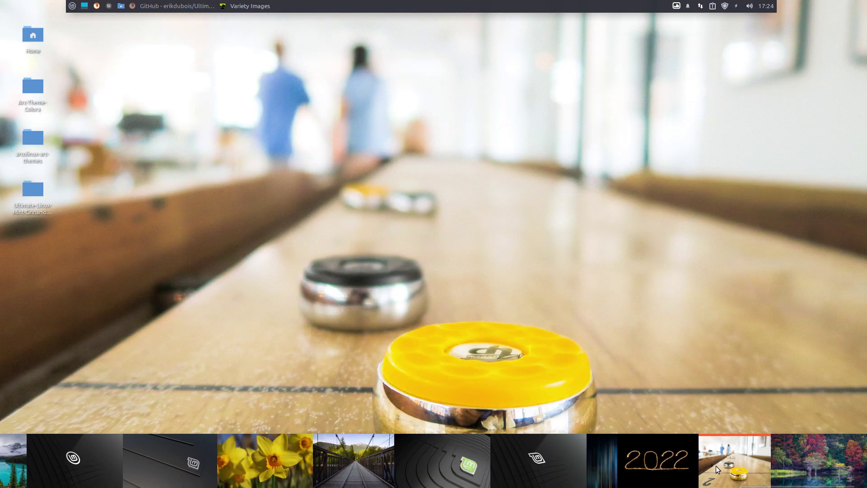
Step: Apply the volcano landscape with the purple sky as the desktop wallpaper and close the thumbnail strip
scroll(768, 470, down, 2)
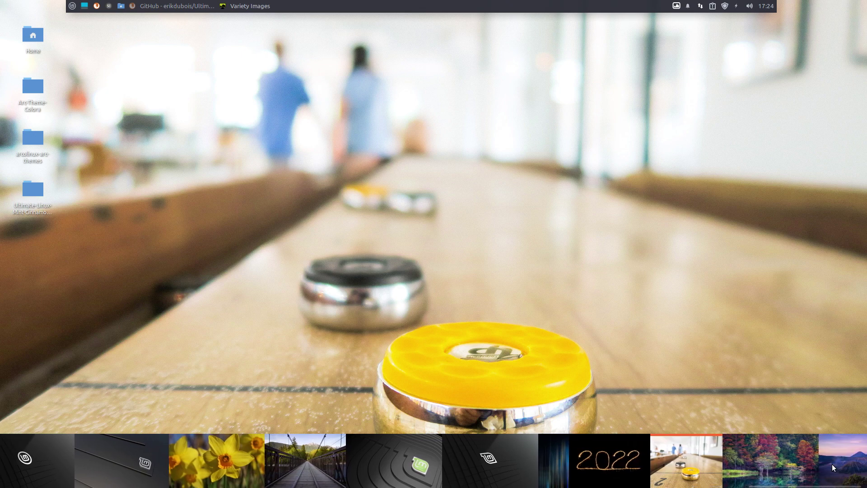
scroll(834, 467, up, 2)
scroll(833, 468, down, 3)
scroll(826, 467, up, 1)
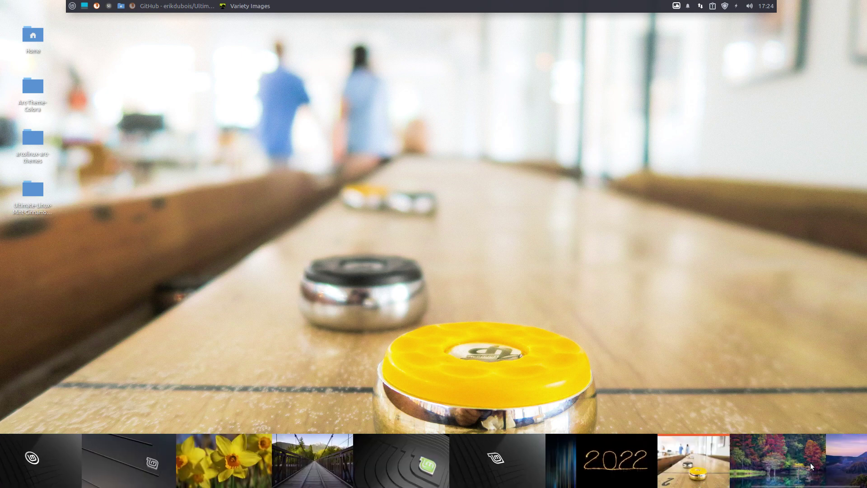
scroll(819, 466, down, 1)
click(819, 467)
scroll(819, 466, up, 2)
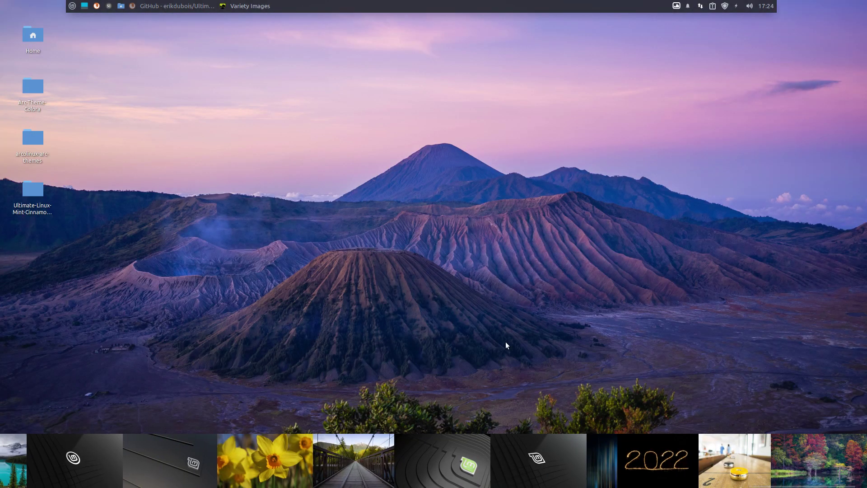
right_click(638, 469)
click(656, 460)
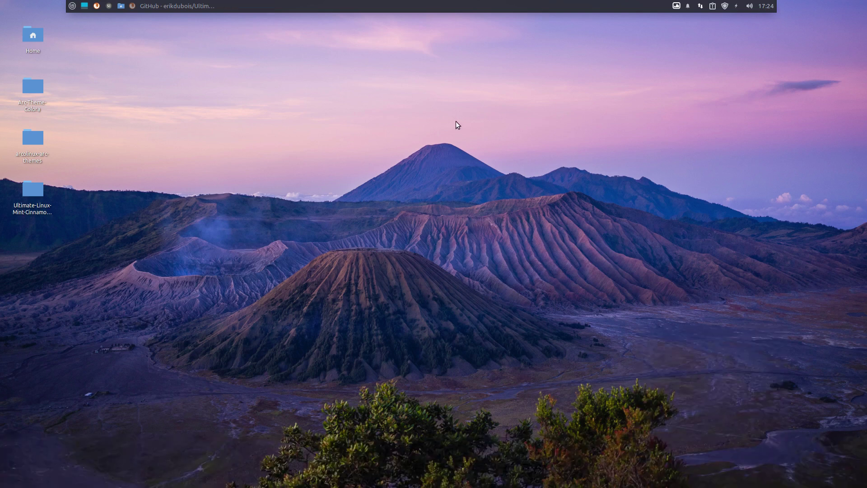
Step: Switch to Firefox and close the LastPass tab
click(172, 5)
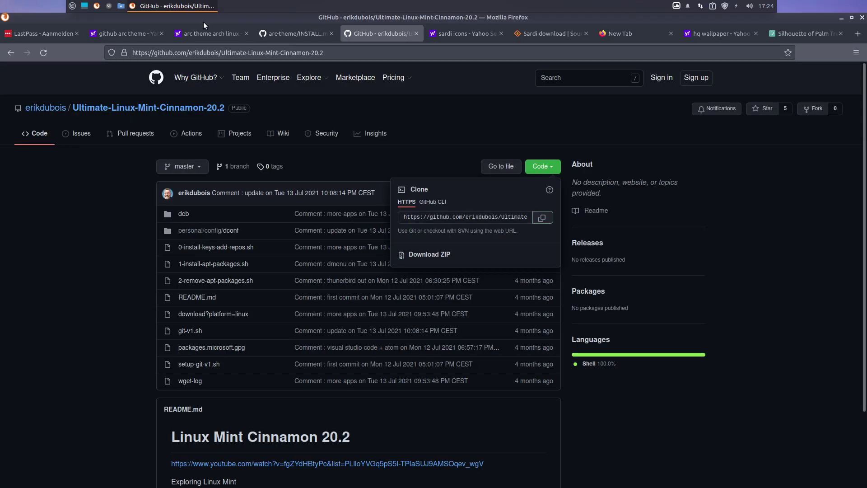
click(39, 31)
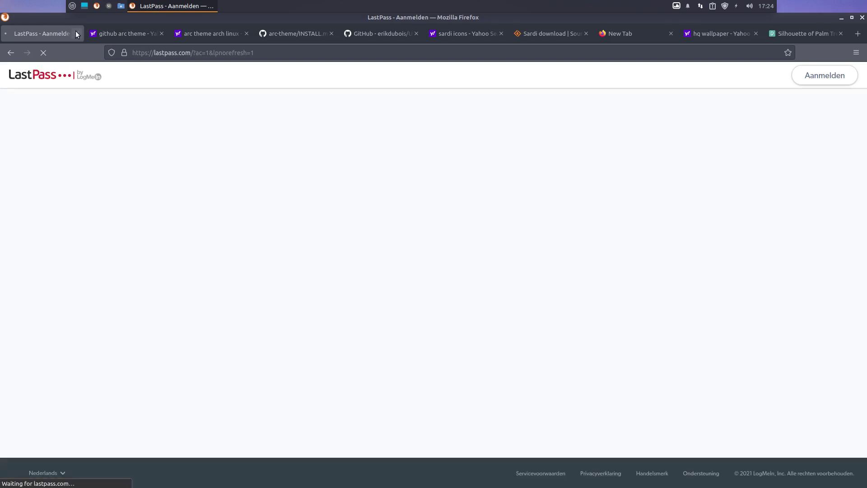
click(77, 33)
Step: Search the web for "wallhaven"
click(184, 51)
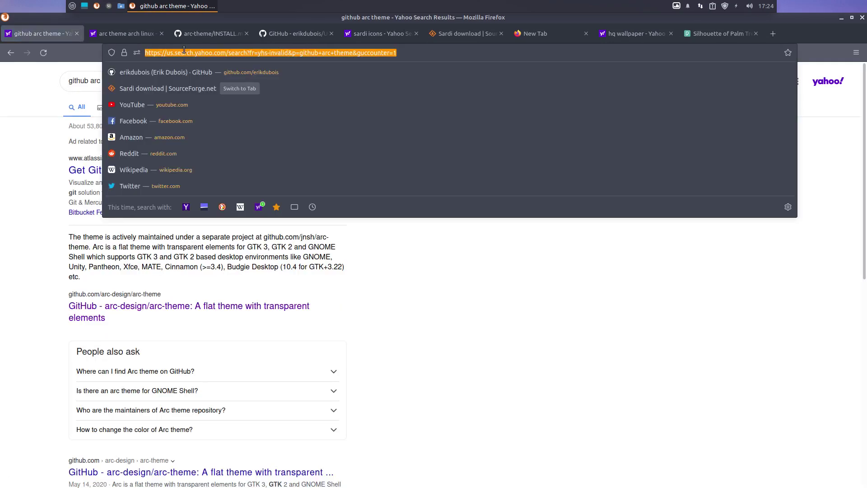
text(wa)
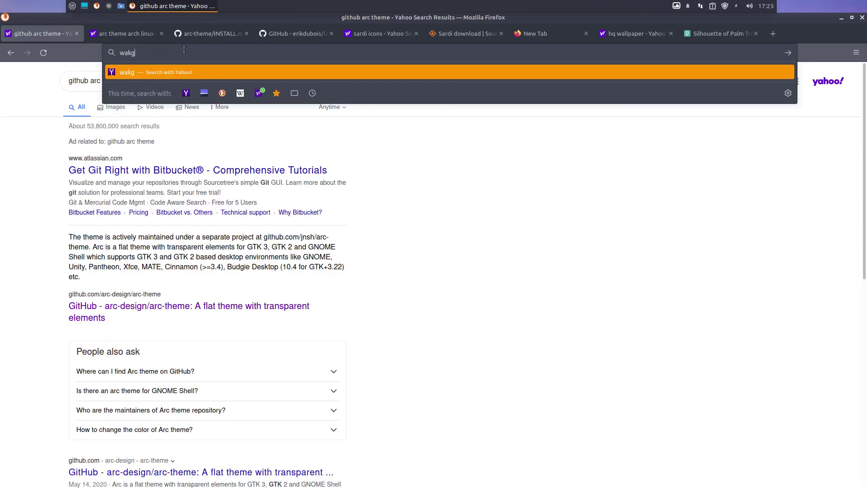
text(llah)
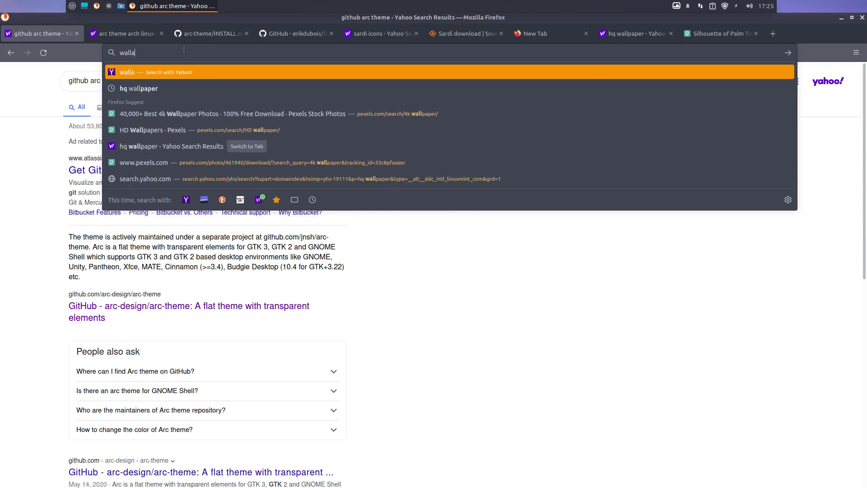
key(BackSpace)
key(BackSpace)
text(haven)
key(Return)
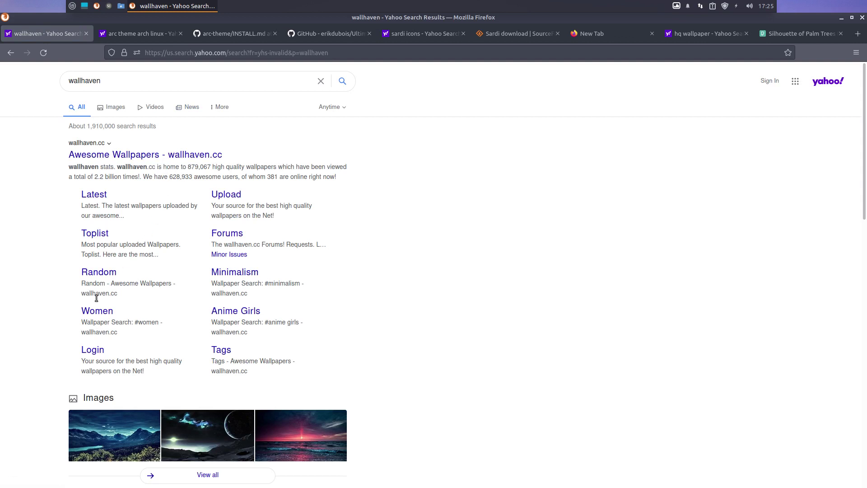
Step: Open Wallhaven through the Women search result and look through its Toplist, Random, Hot, and Latest wallpaper collections
click(109, 313)
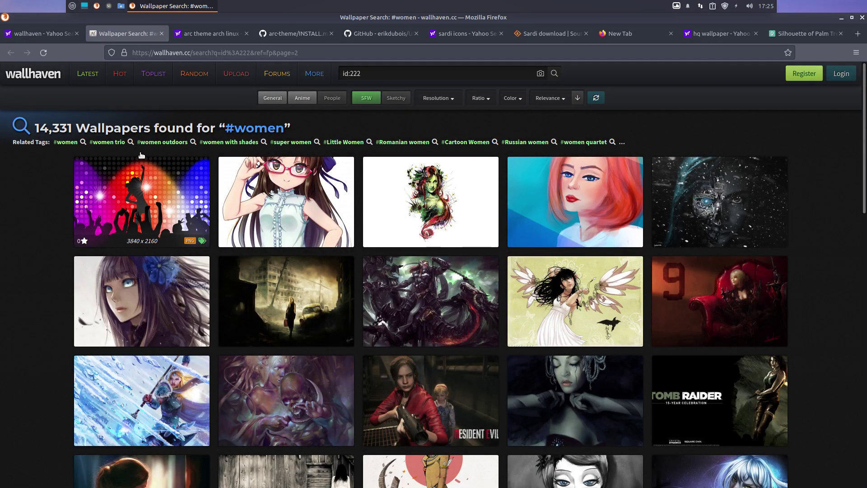
click(153, 74)
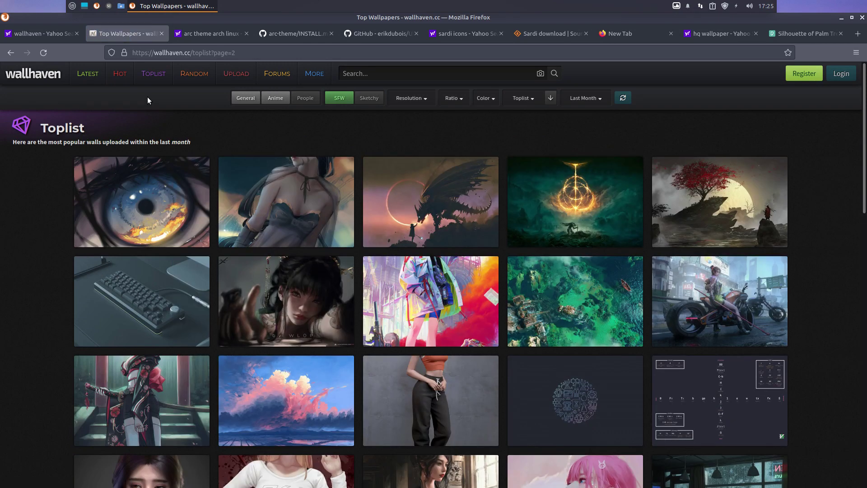
click(194, 74)
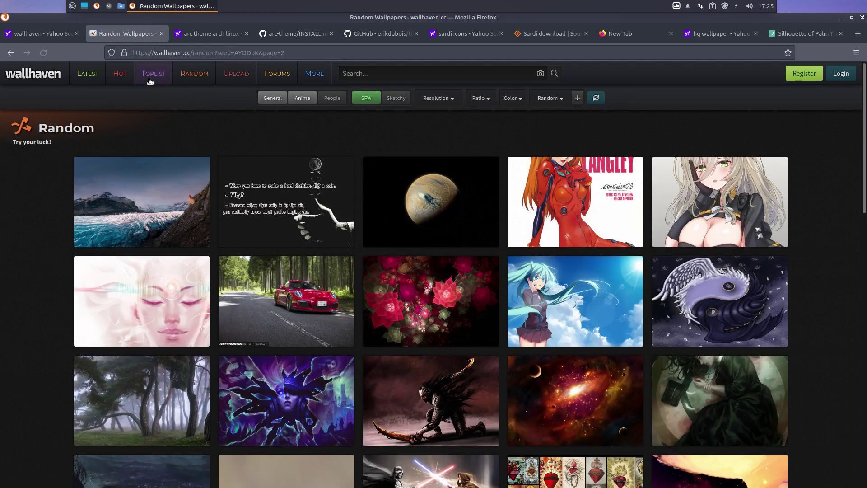
click(121, 73)
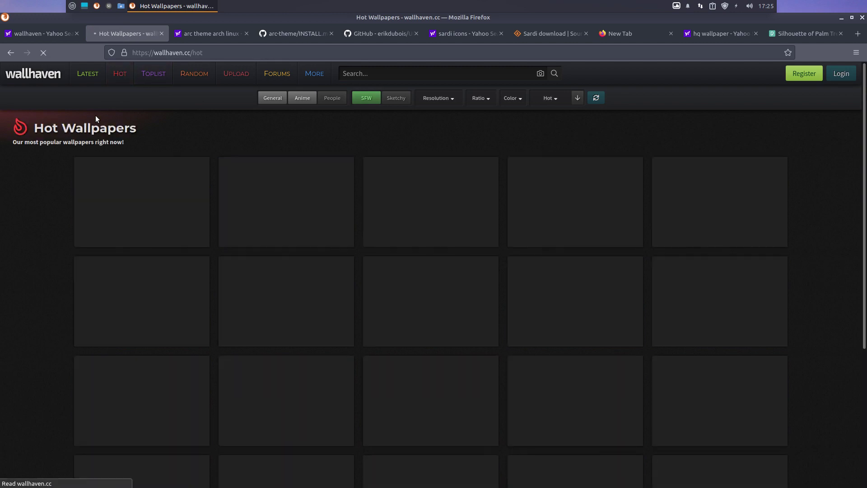
click(93, 78)
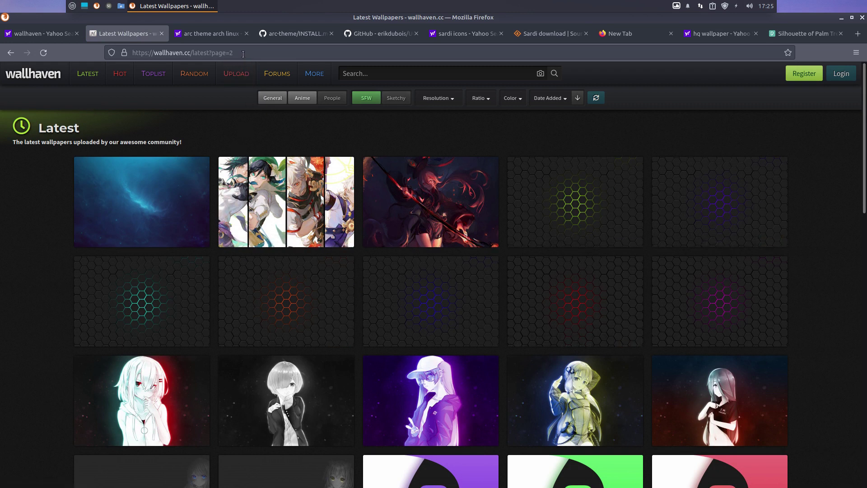
Step: Return to Wallhaven's Toplist and copy the page's web address
click(152, 74)
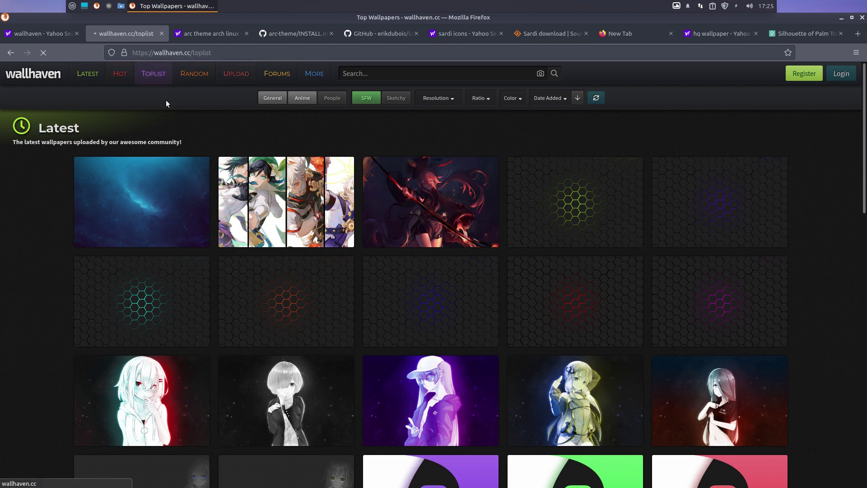
click(259, 53)
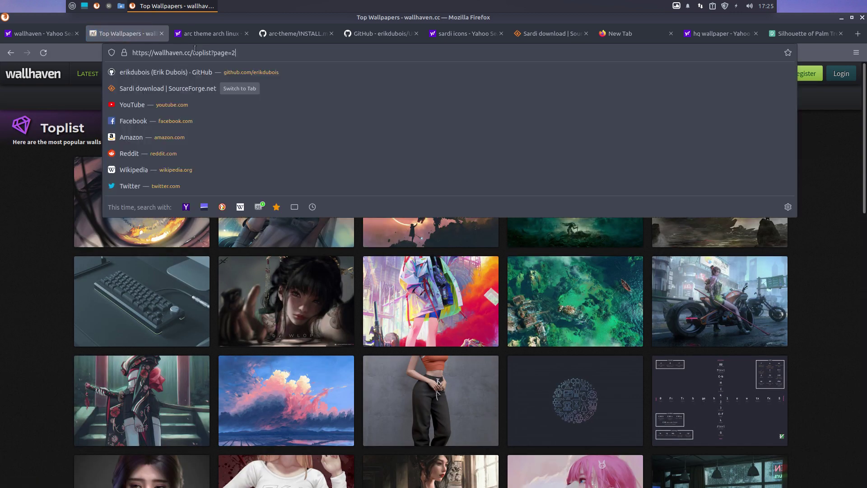
drag(195, 48, 119, 45)
key(ctrl+c)
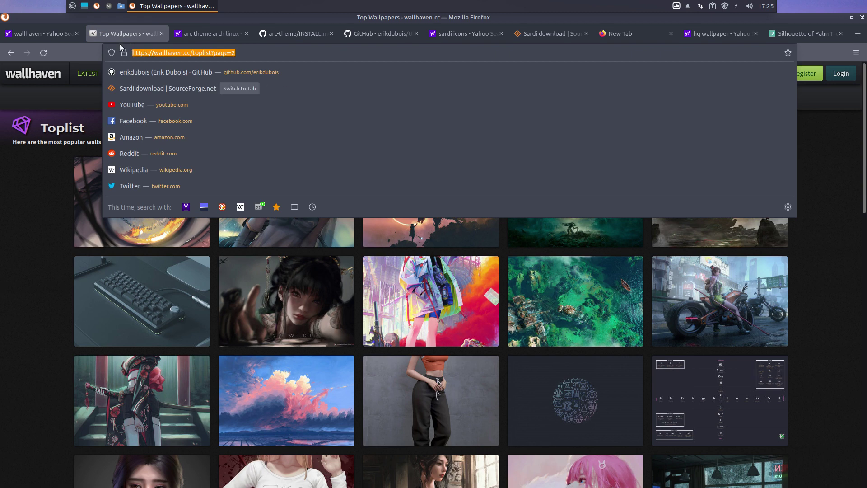
click(676, 6)
click(711, 147)
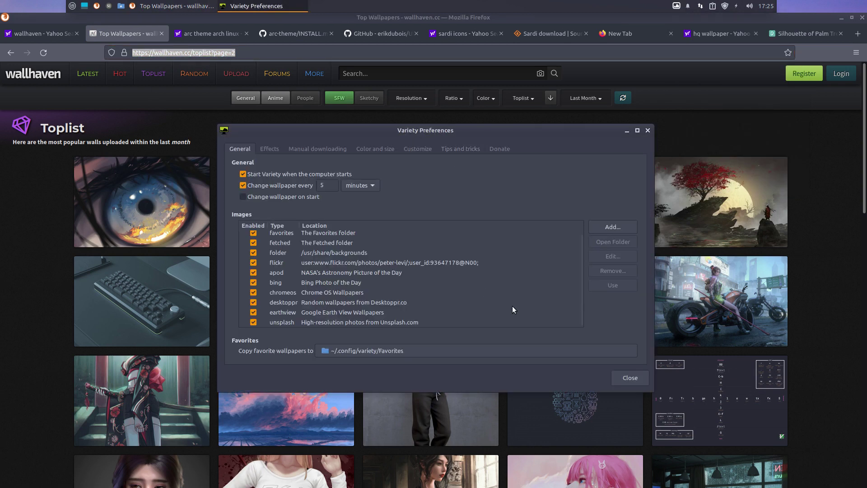
click(616, 229)
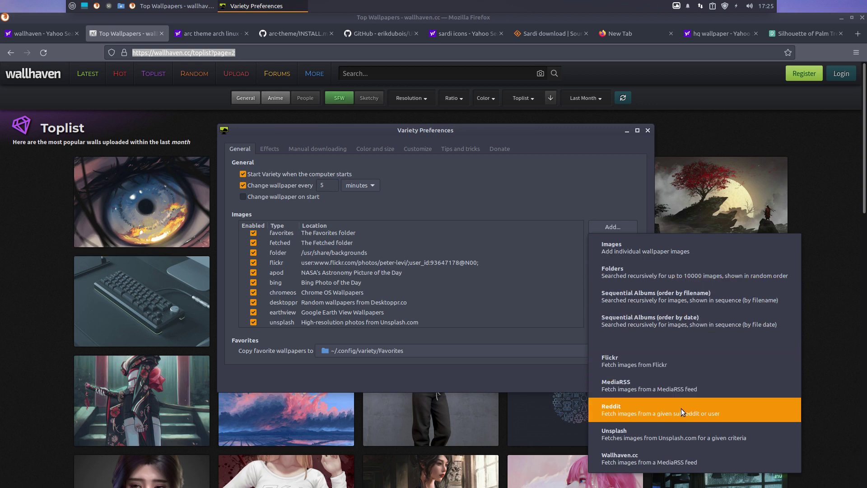
click(665, 460)
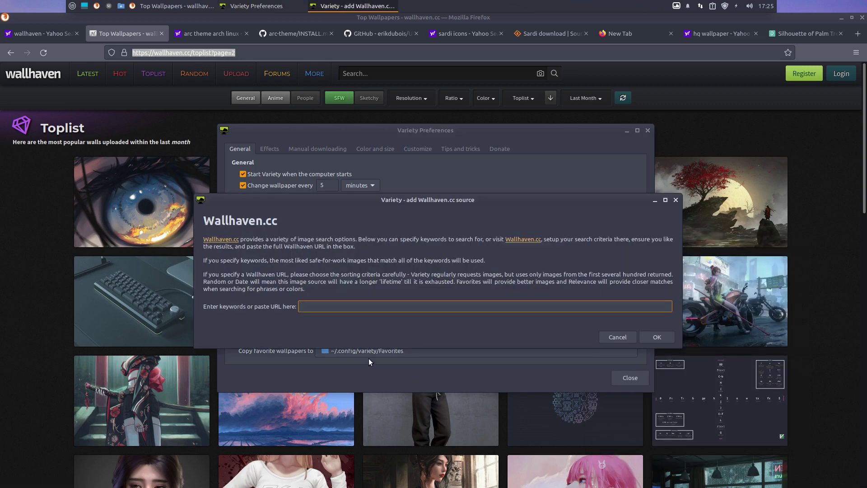
key(ctrl+v)
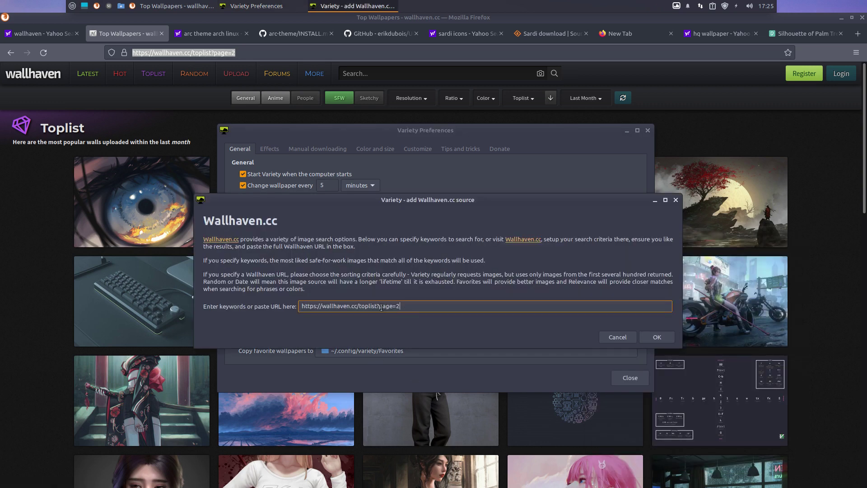
drag(376, 306, 458, 307)
key(BackSpace)
click(653, 338)
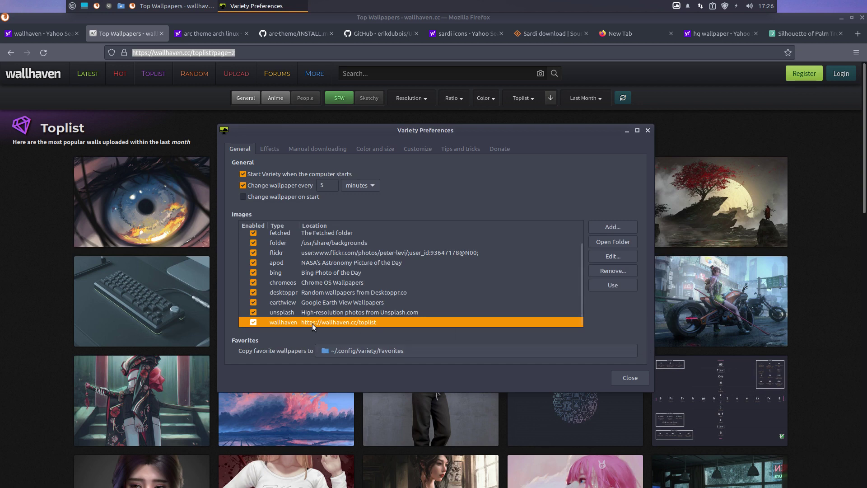
click(619, 376)
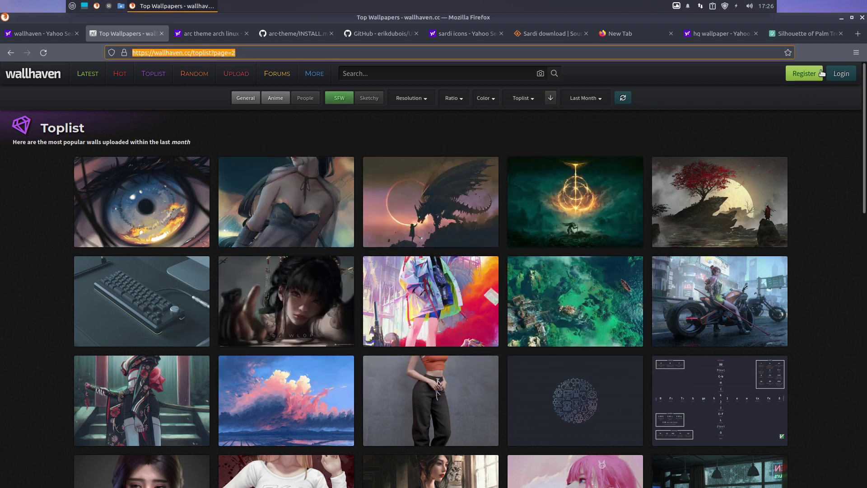
Step: Minimize Firefox, display Variety's Wallpaper Selector and apply the polar bear image as the wallpaper
click(841, 17)
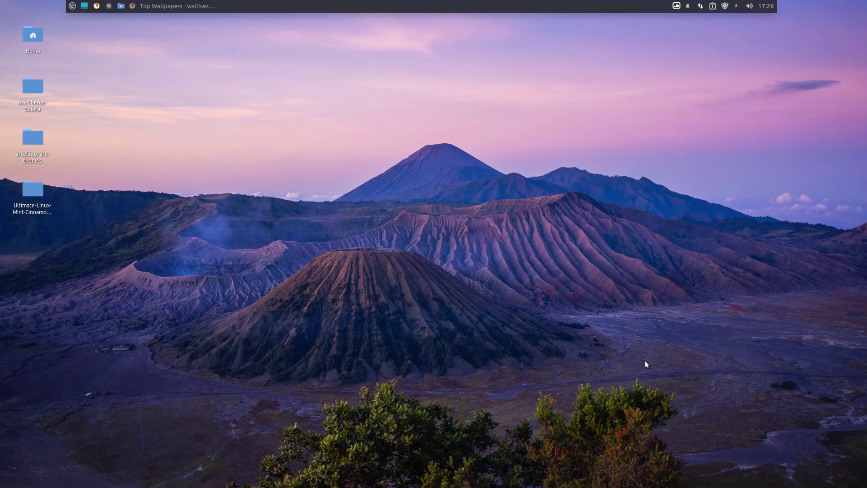
click(677, 6)
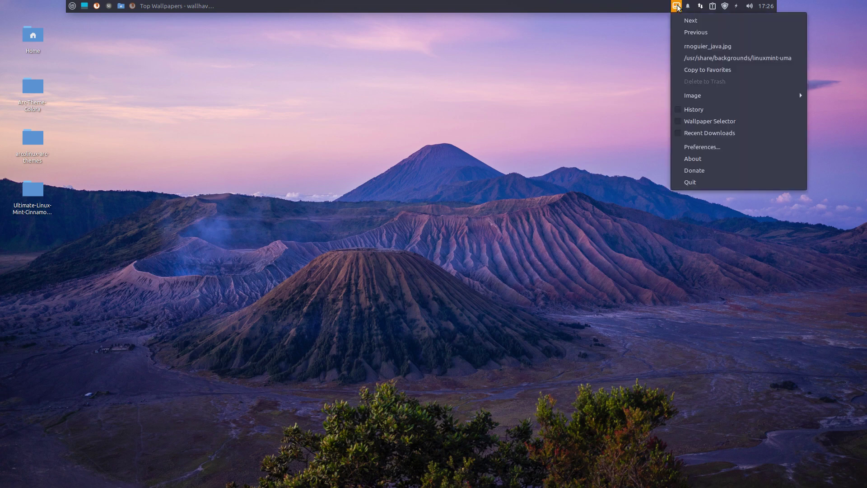
click(719, 124)
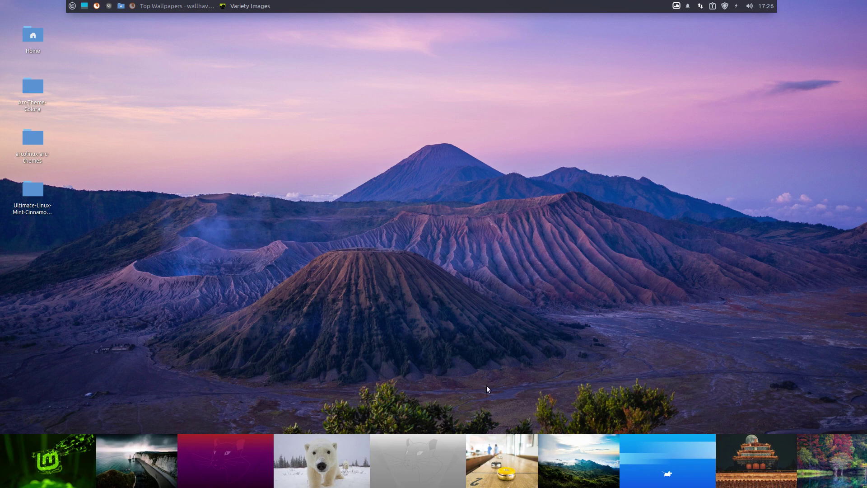
click(307, 475)
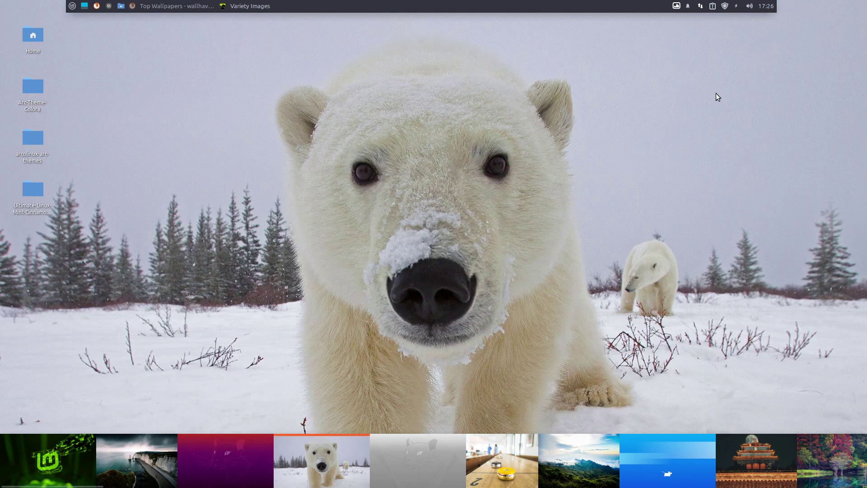
click(676, 6)
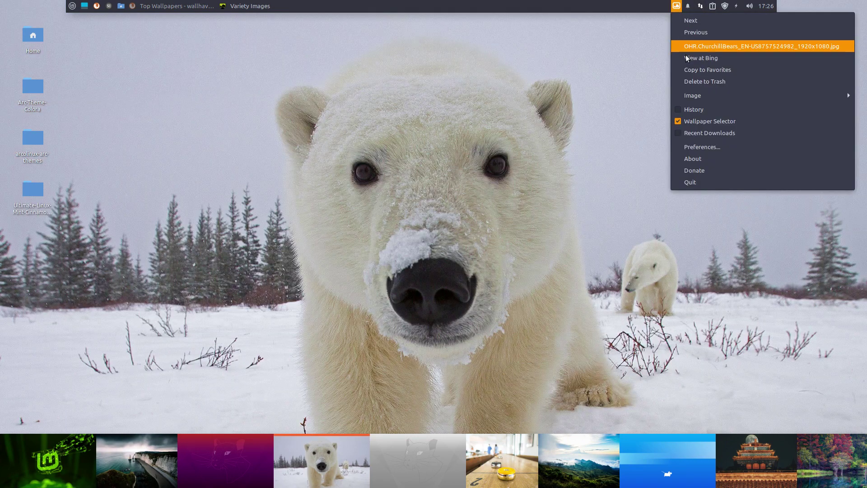
click(723, 148)
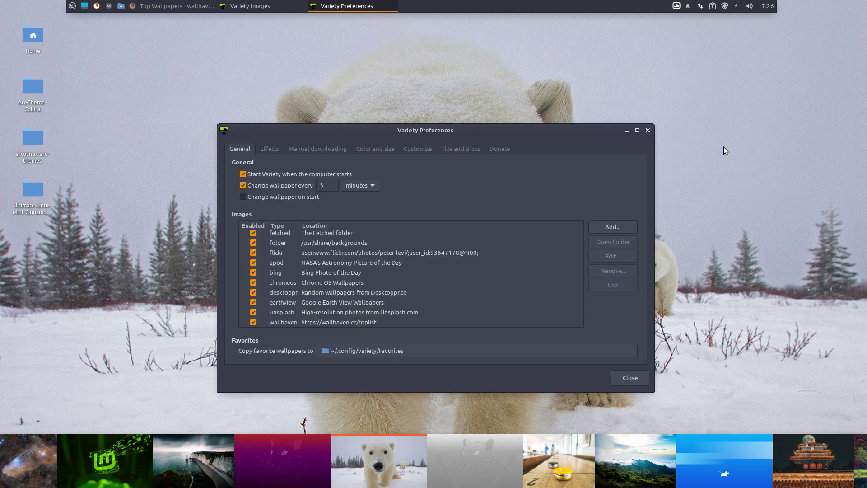
scroll(259, 239, up, 1)
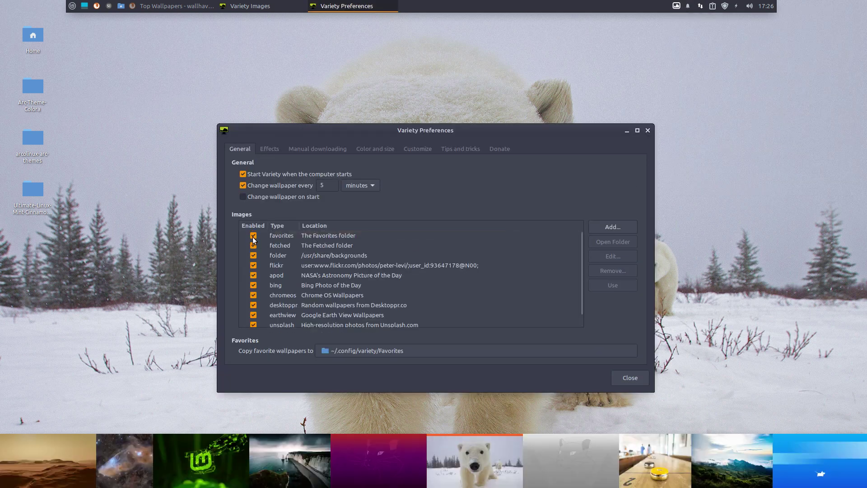
click(253, 238)
click(253, 245)
click(254, 255)
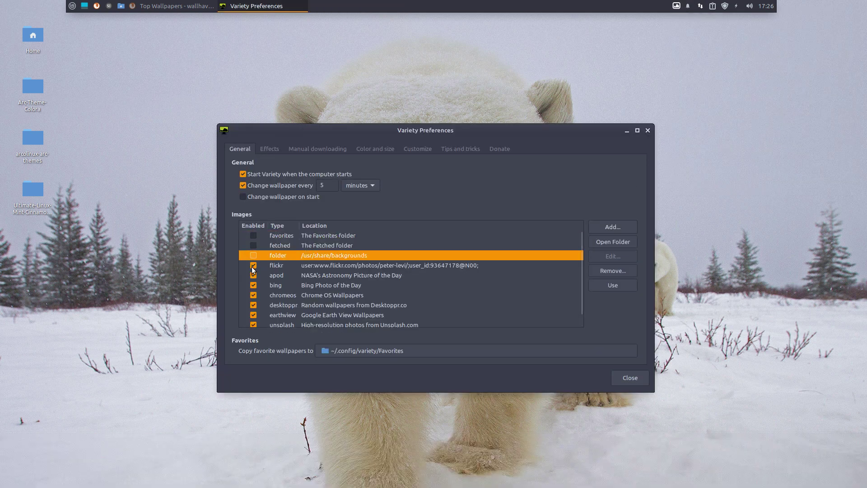
click(254, 265)
click(253, 275)
click(254, 285)
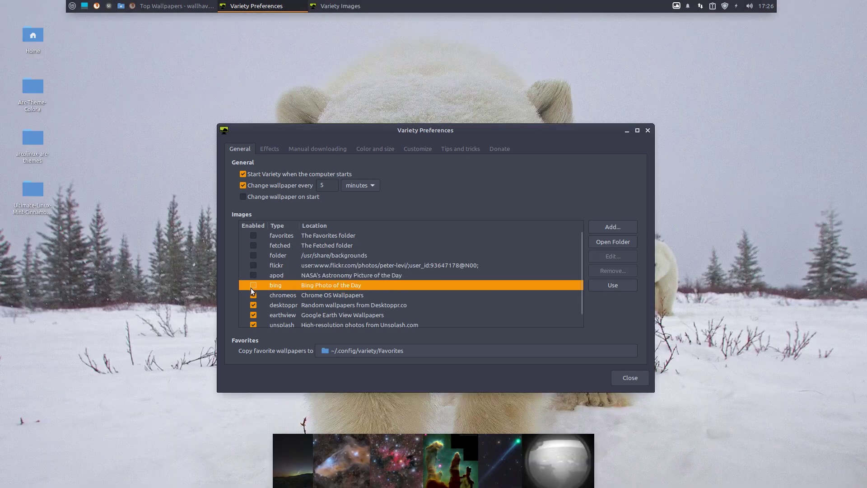
click(254, 295)
click(254, 305)
click(253, 317)
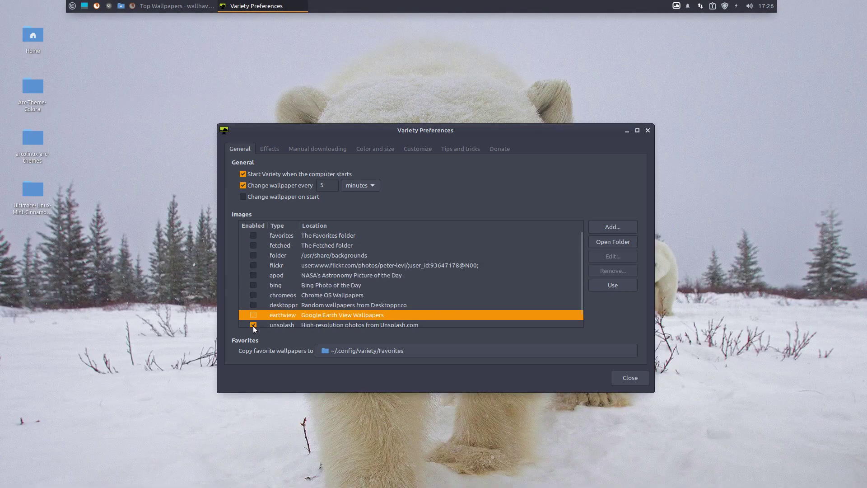
scroll(254, 318, down, 1)
click(253, 312)
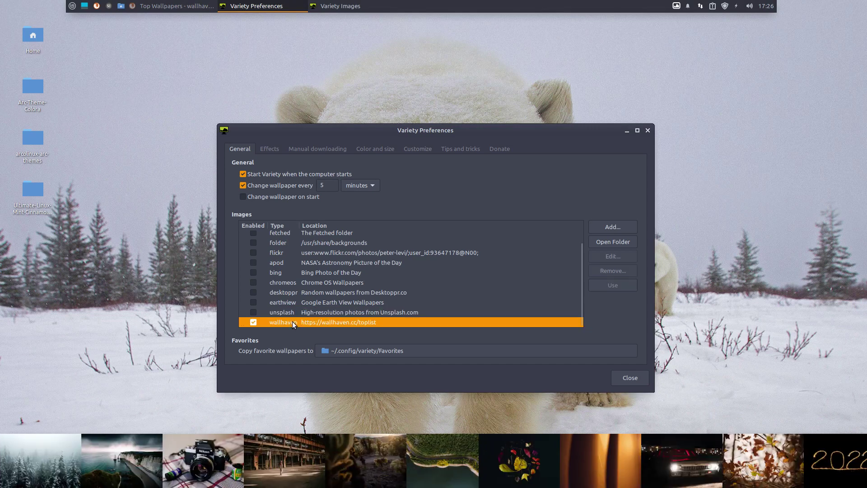
click(292, 322)
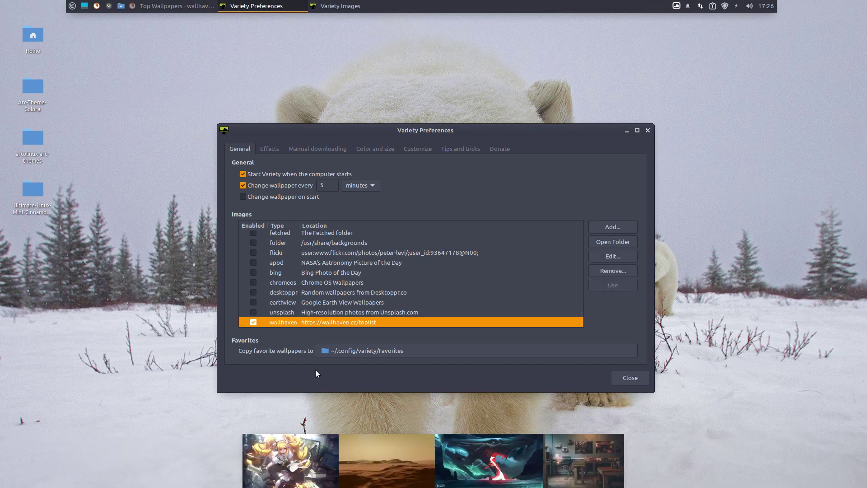
Step: Apply the sea monster and Viking ship image from the Wallpaper Selector, and close both the preferences and the selector
click(513, 467)
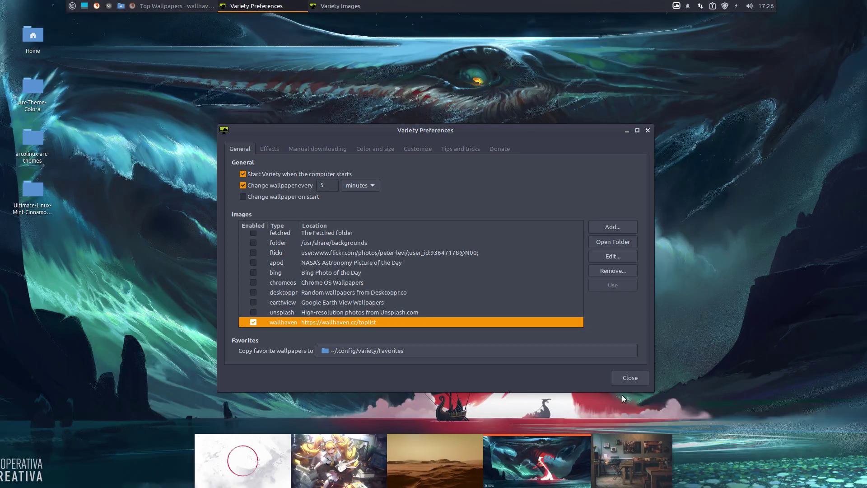
click(636, 380)
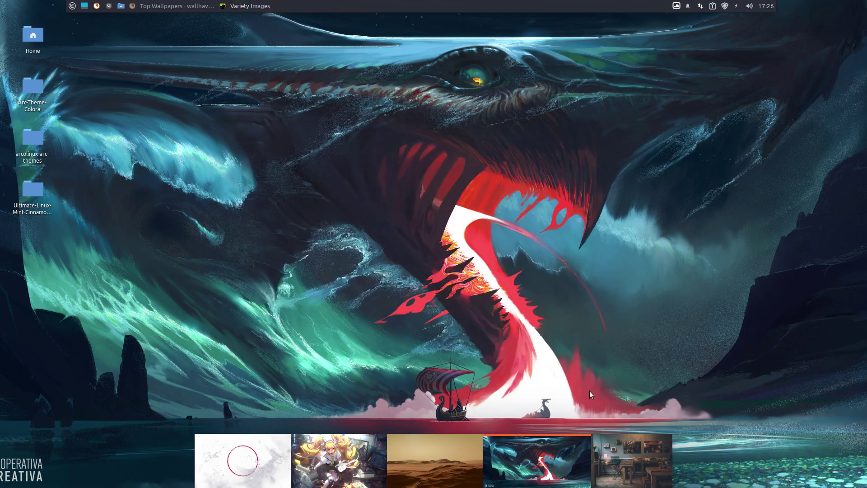
right_click(567, 448)
click(581, 438)
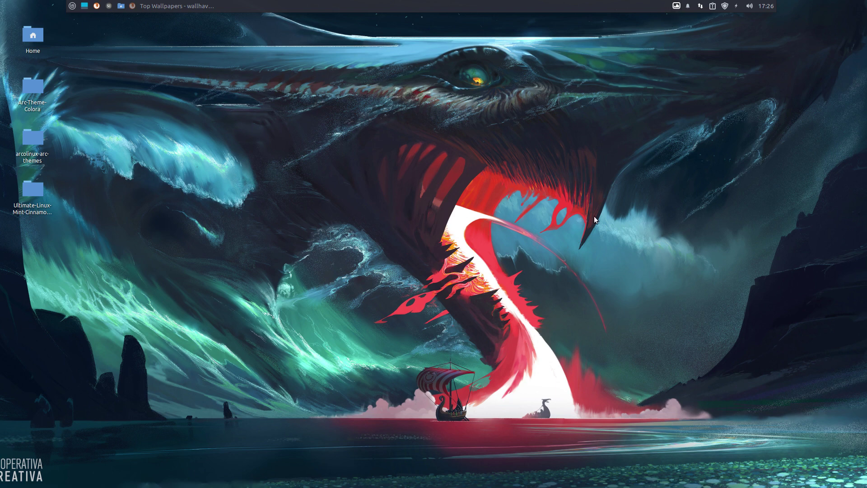
Step: Open the home folder in the file manager and go to .config/variety/Downloaded/wallhaven_wallhaven_cc_toplist
click(121, 6)
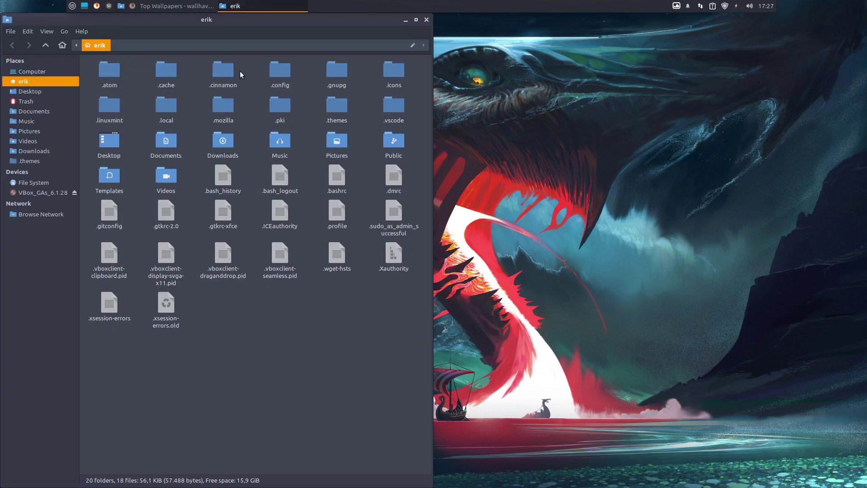
double_click(278, 71)
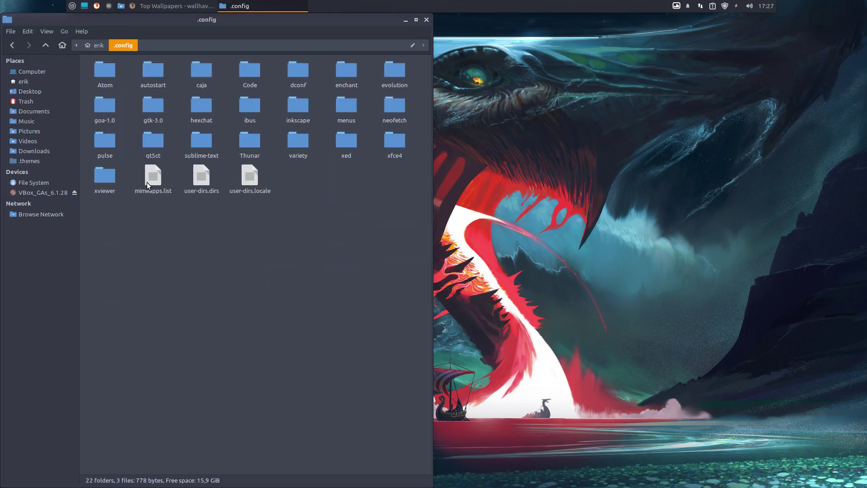
double_click(296, 140)
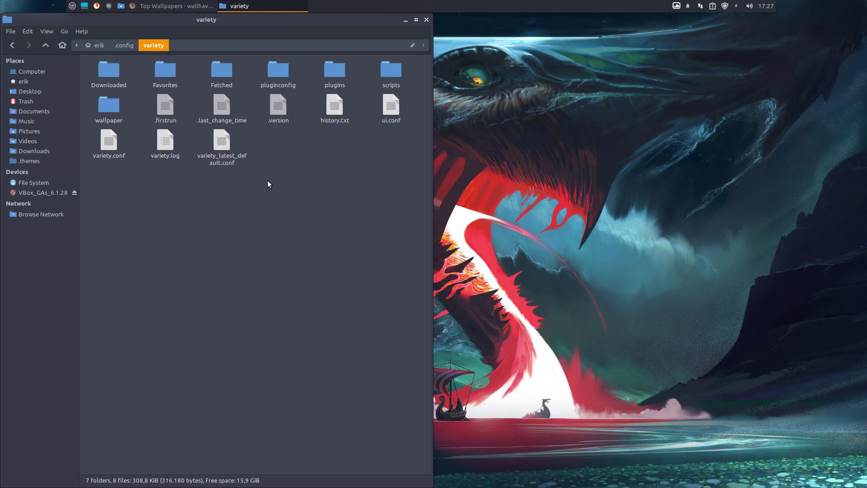
double_click(118, 75)
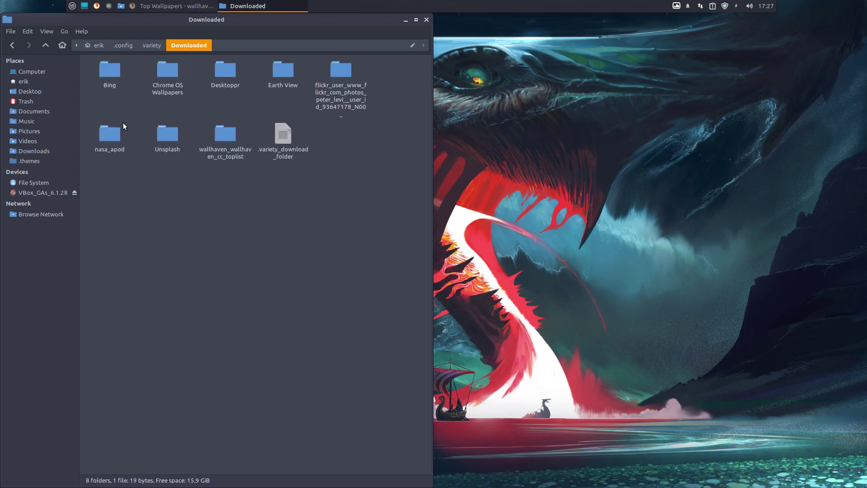
double_click(224, 137)
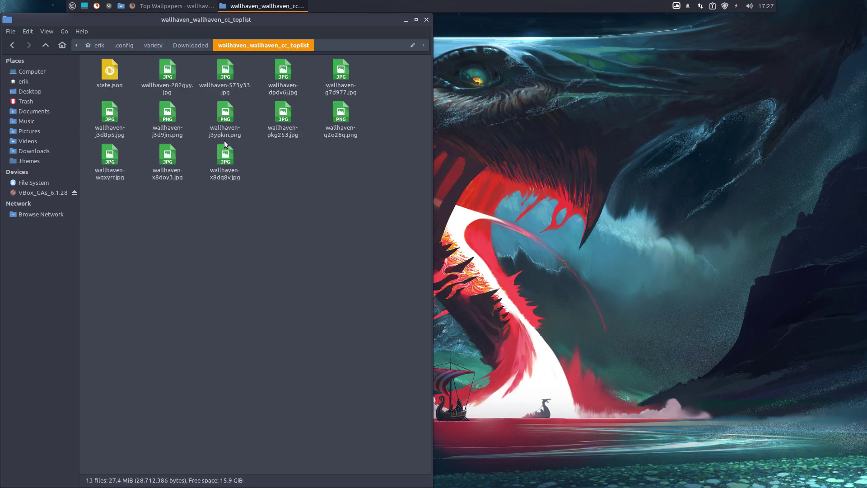
Step: Open wallhaven-282gyy.jpg in the image viewer and move it to the trash, turning off the deletion prompt for this session
double_click(165, 71)
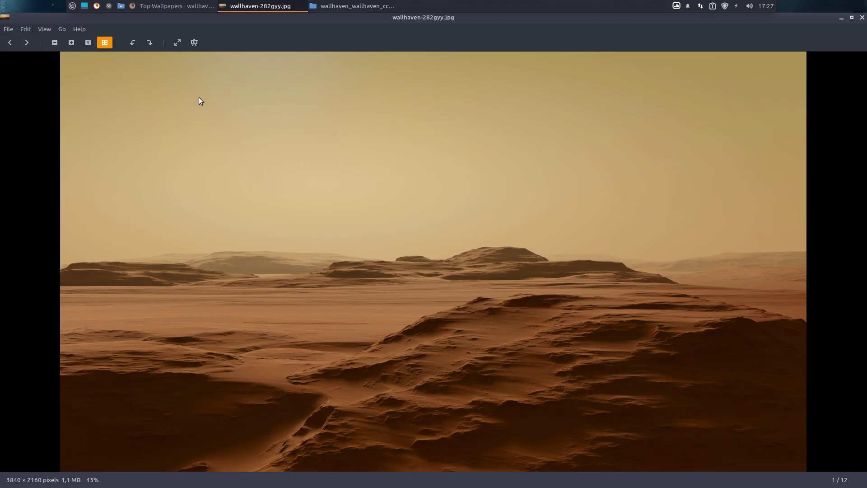
key(Delete)
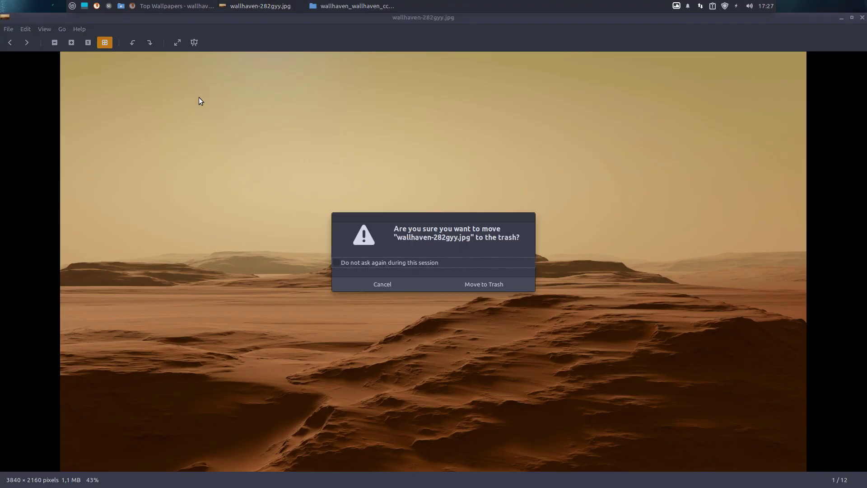
click(371, 263)
click(484, 284)
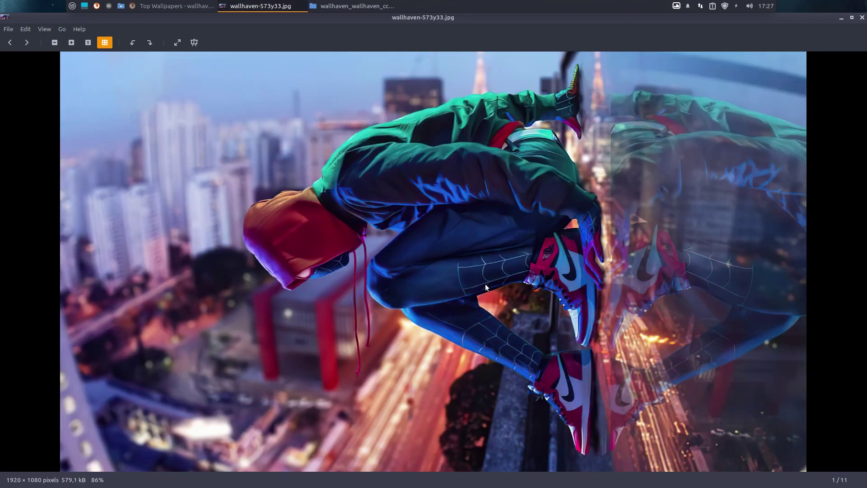
Step: Browse the following downloaded wallpapers and move wallhaven-j3d9jm.png and wallhaven-j3ypkm.png to the trash
key(Right)
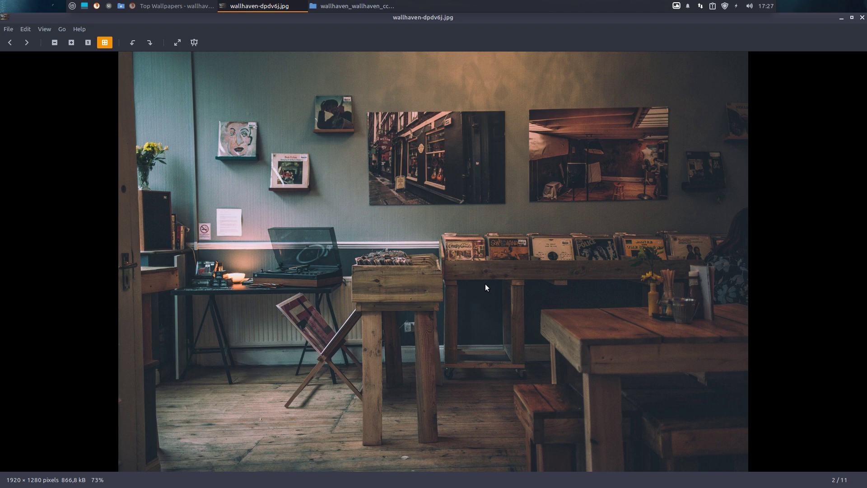
key(Right)
key(Right)
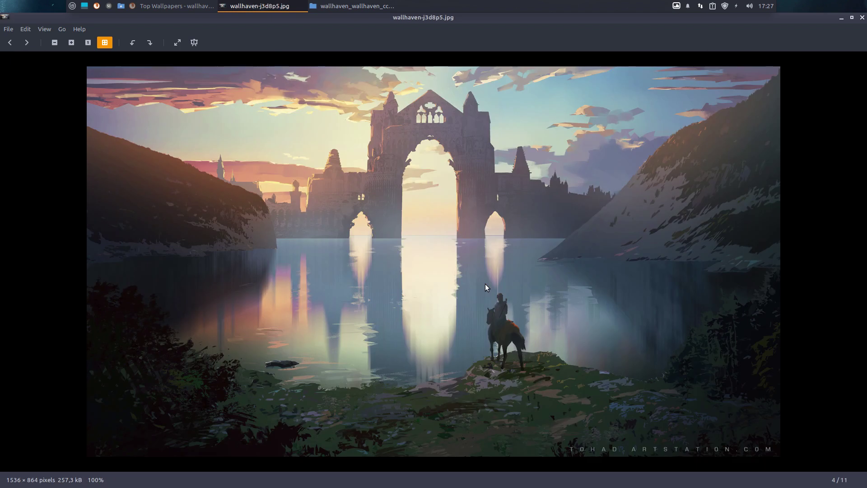
key(Right)
key(Delete)
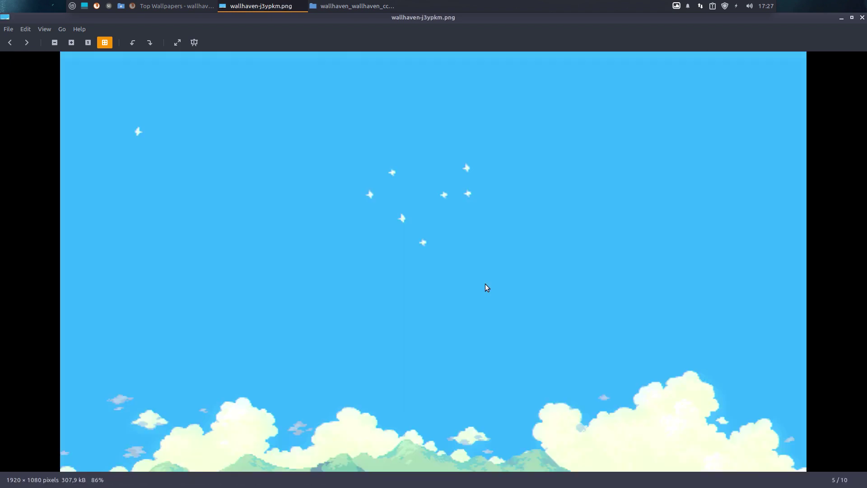
key(Delete)
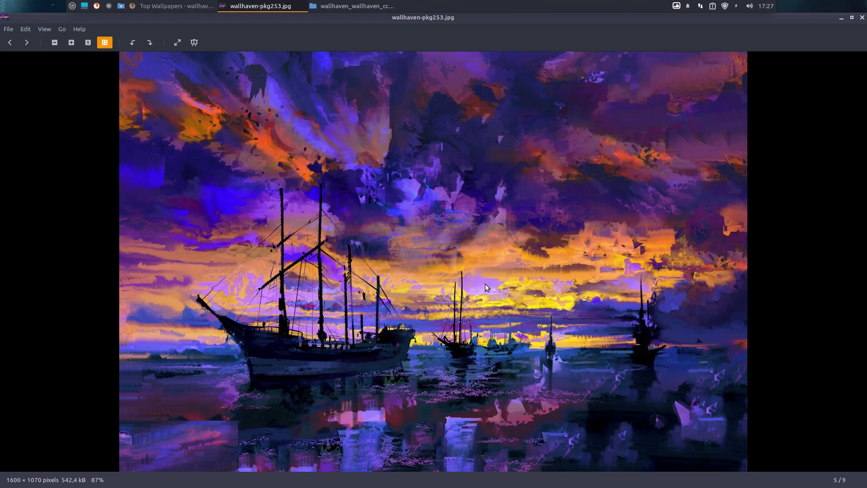
Step: Trash wallhaven-q2o26q.png, wallhaven-wqxyrr.jpg, wallhaven-x8doy3.jpg and wallhaven-x8dq8v.jpg, review the remaining wallpapers and close the image viewer
key(Right)
key(Right)
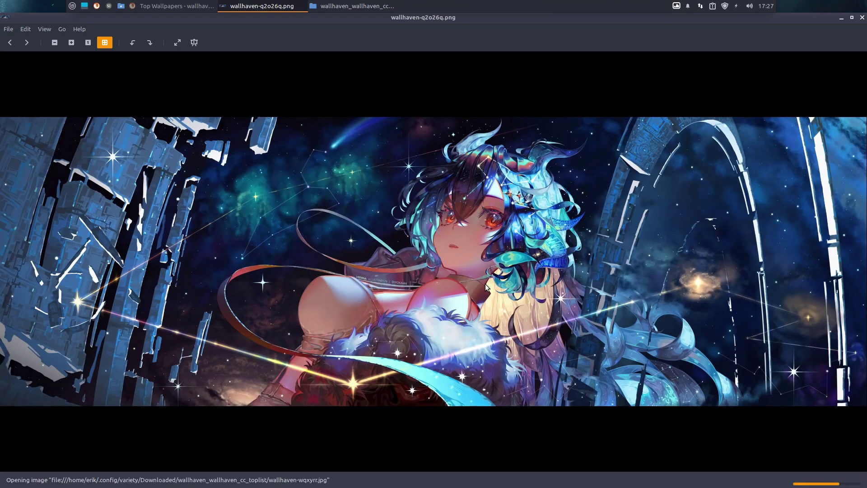
key(Right)
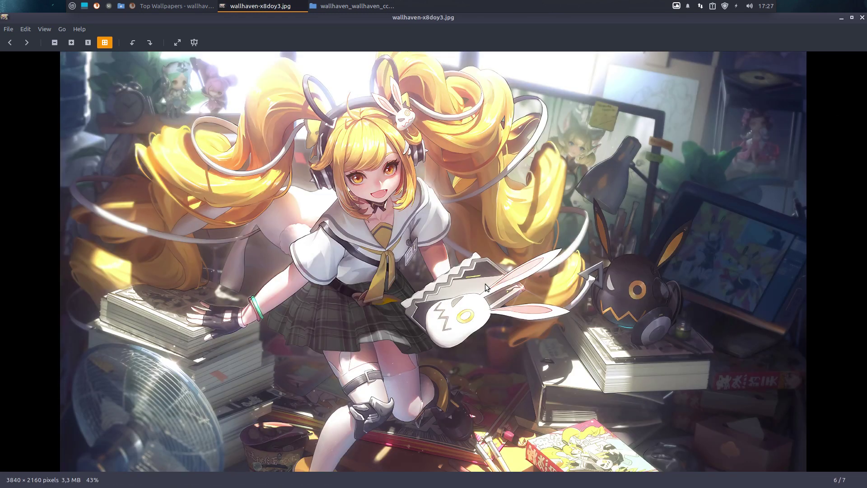
key(Right)
key(Delete)
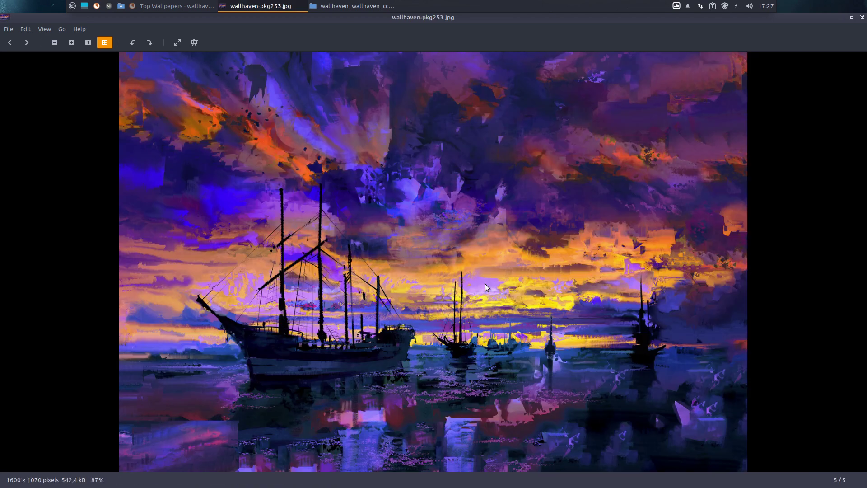
key(Right)
key(Right)
key(Right)
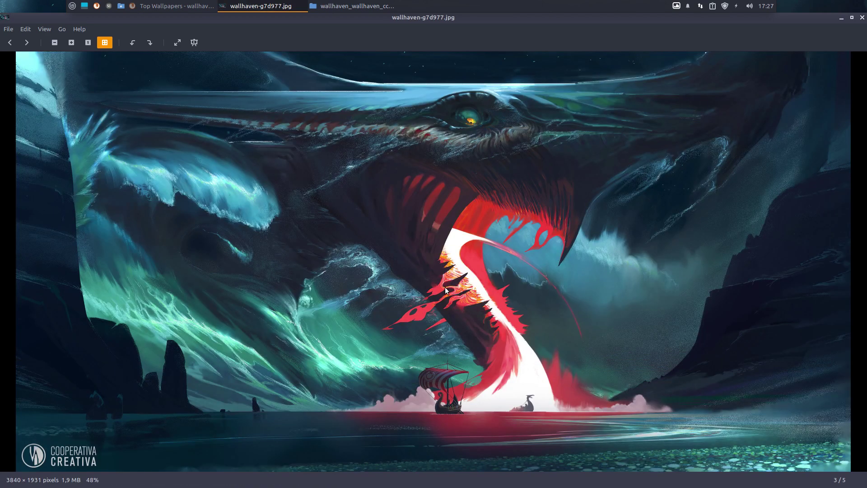
click(863, 17)
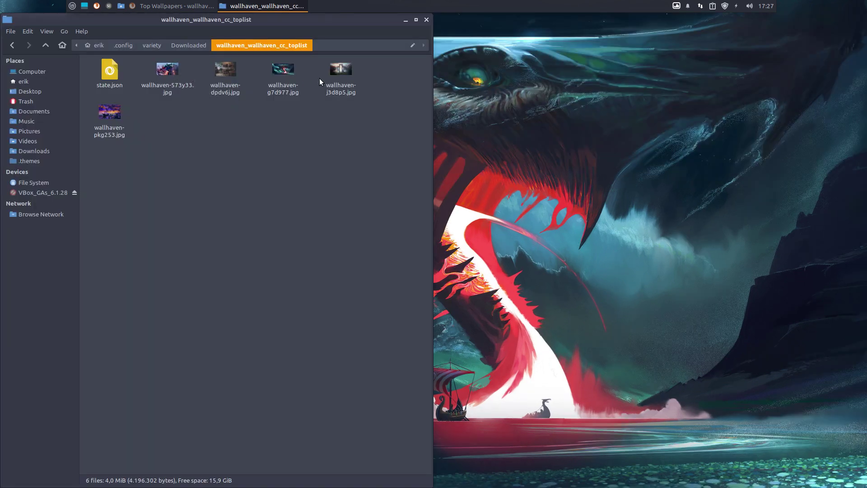
Step: Set wallhaven-j3d8p5.jpg as the desktop wallpaper from the file manager and move the folder window toward the screen's center
right_click(340, 70)
click(386, 195)
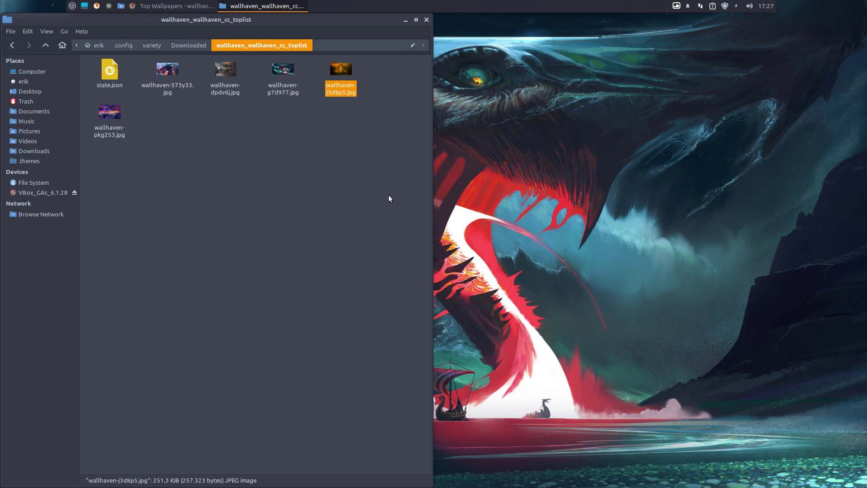
drag(360, 20, 573, 84)
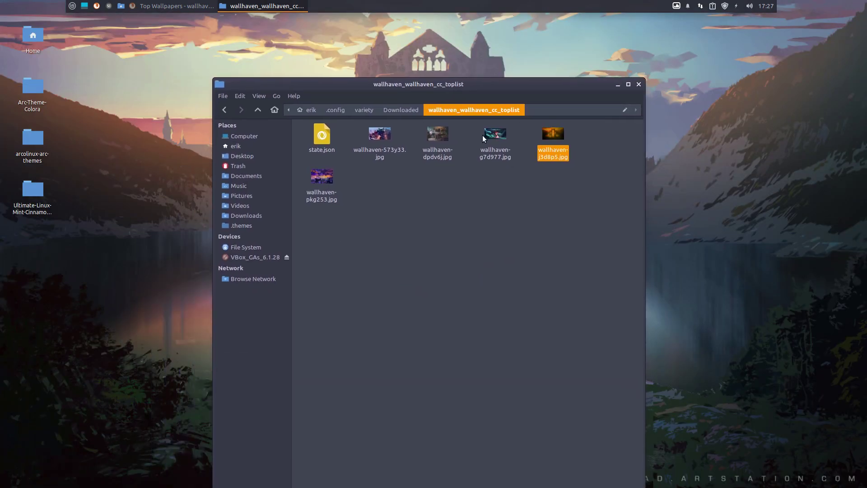
Step: Set wallhaven-dpdv6j.jpg as the desktop wallpaper from the file manager and close the folder window
right_click(442, 136)
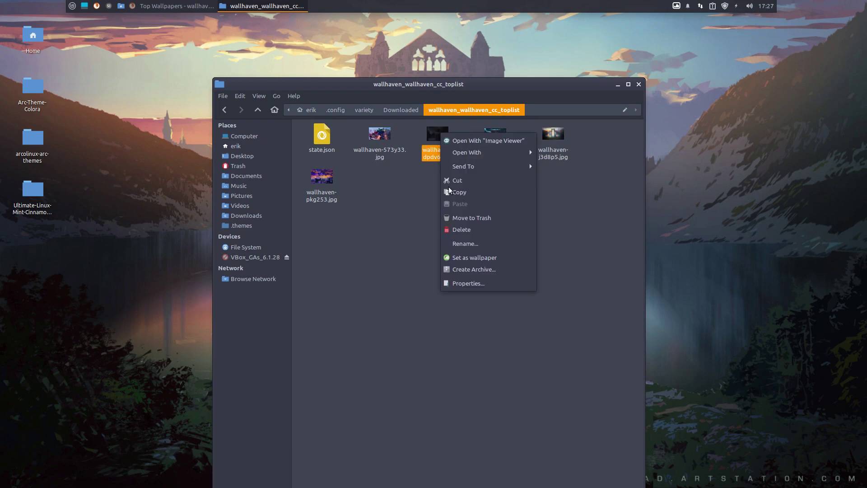
click(482, 258)
drag(524, 86, 487, 60)
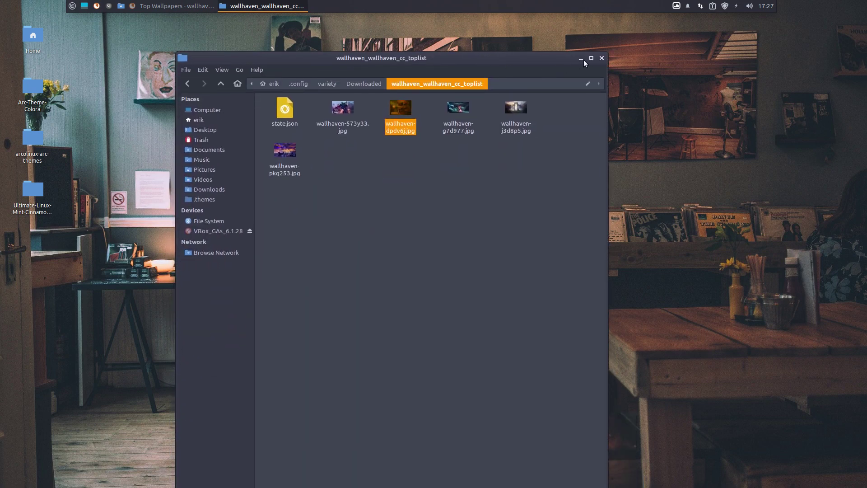
click(602, 58)
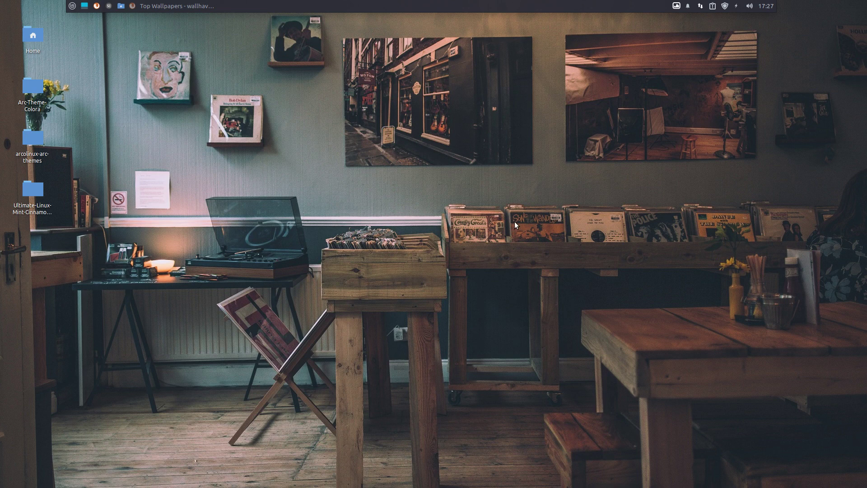
Step: Pause Variety's automatic wallpaper changes on the current image
click(675, 7)
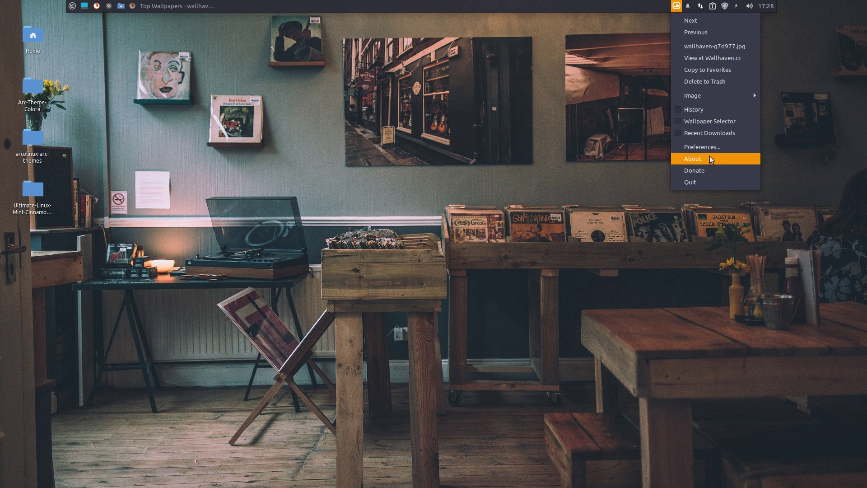
mouse_move(729, 94)
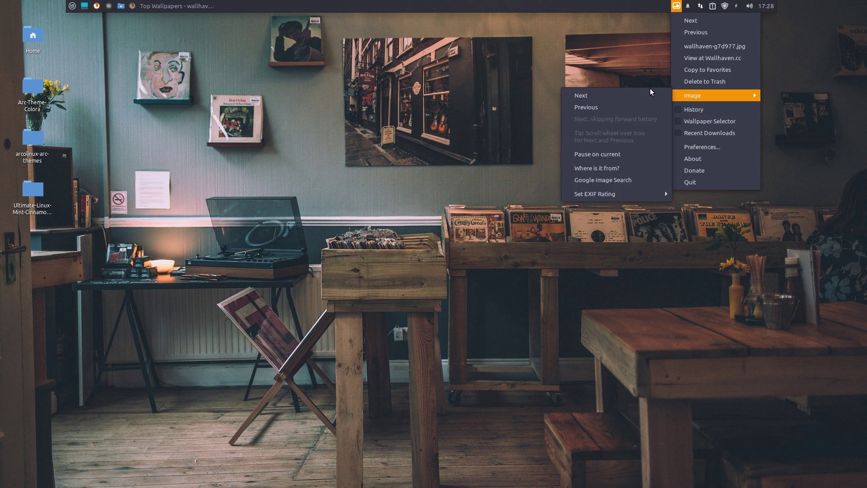
click(617, 155)
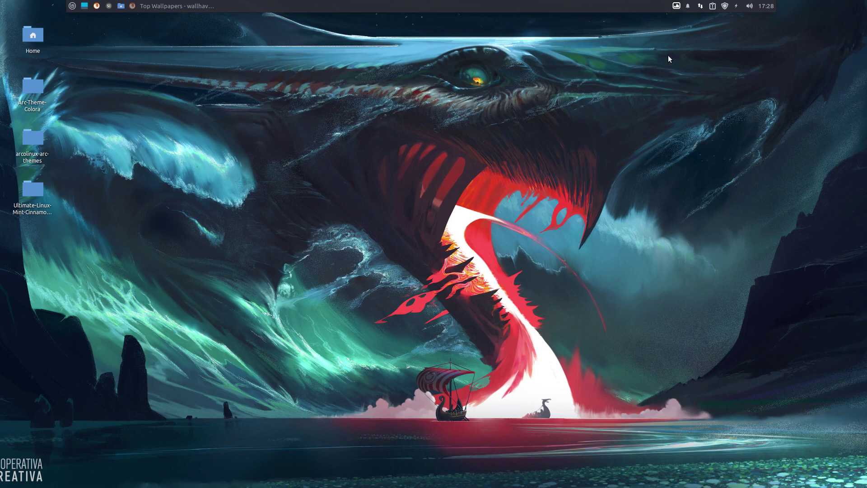
Step: Advance Variety through the next wallpapers until wallhaven-dpdv6j.jpg, the record shop picture, is the desktop background
click(676, 6)
click(690, 20)
click(676, 6)
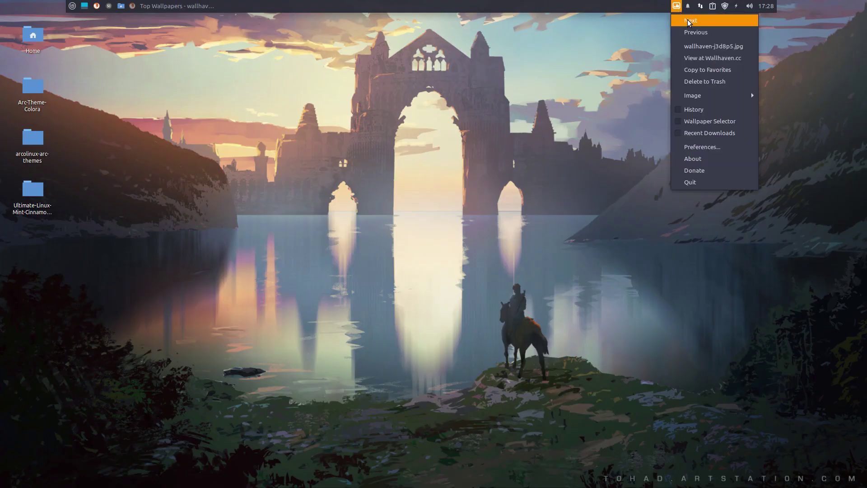
click(679, 20)
click(676, 6)
click(688, 20)
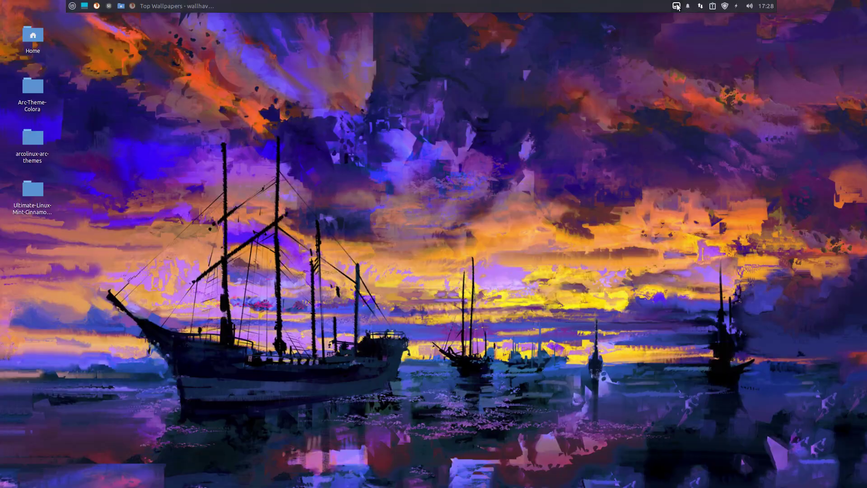
click(676, 6)
click(682, 19)
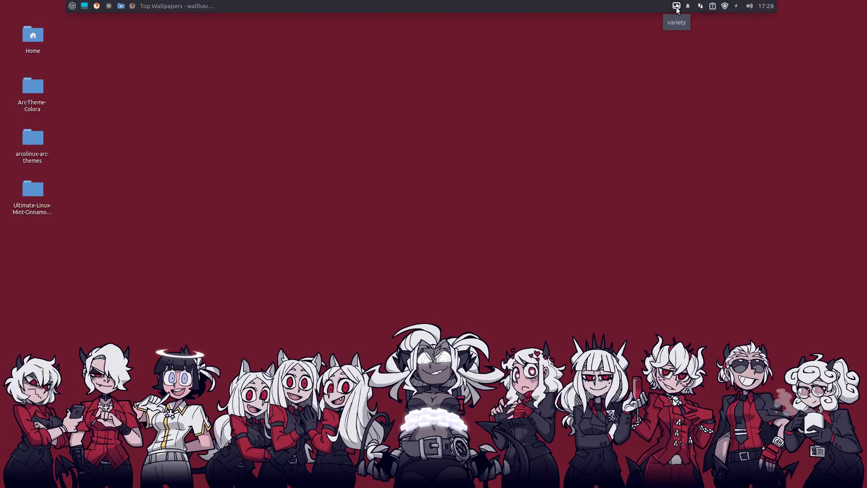
click(677, 6)
click(695, 16)
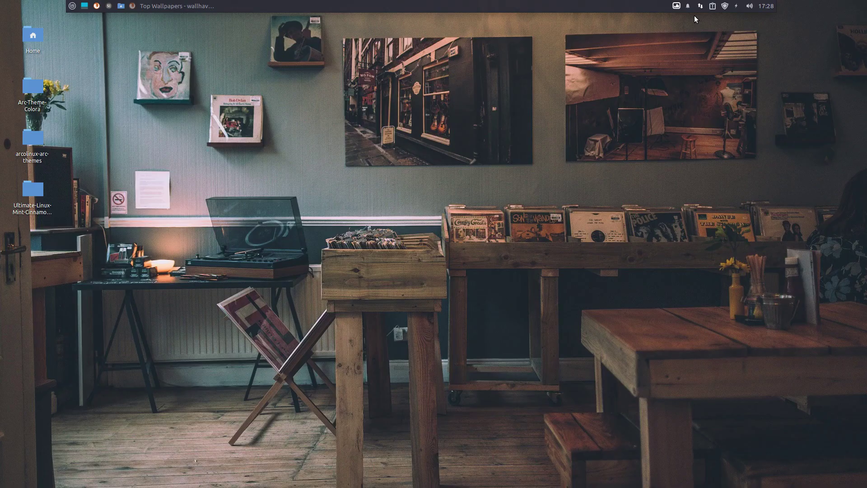
Step: Check Variety's image options for resuming regular changes and dismiss them without choosing anything
click(677, 7)
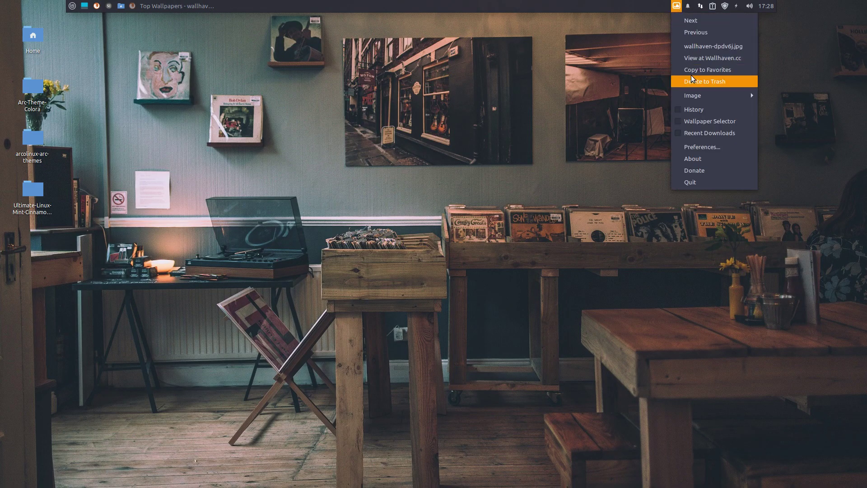
mouse_move(698, 96)
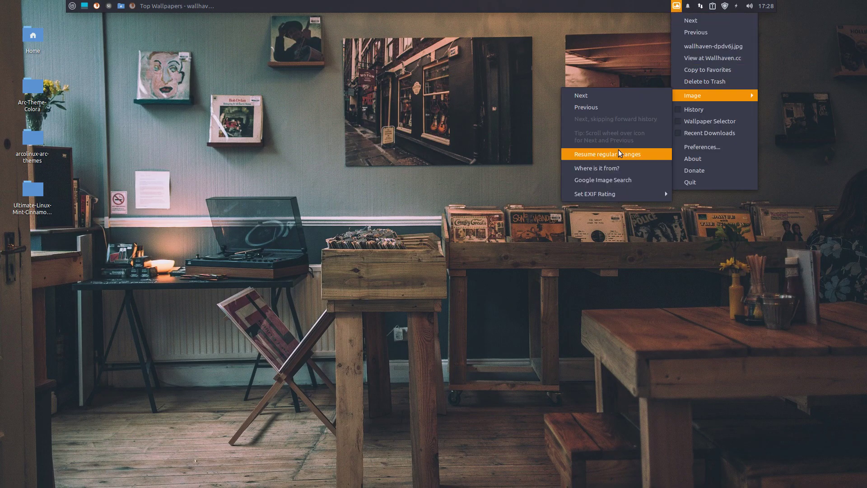
click(488, 314)
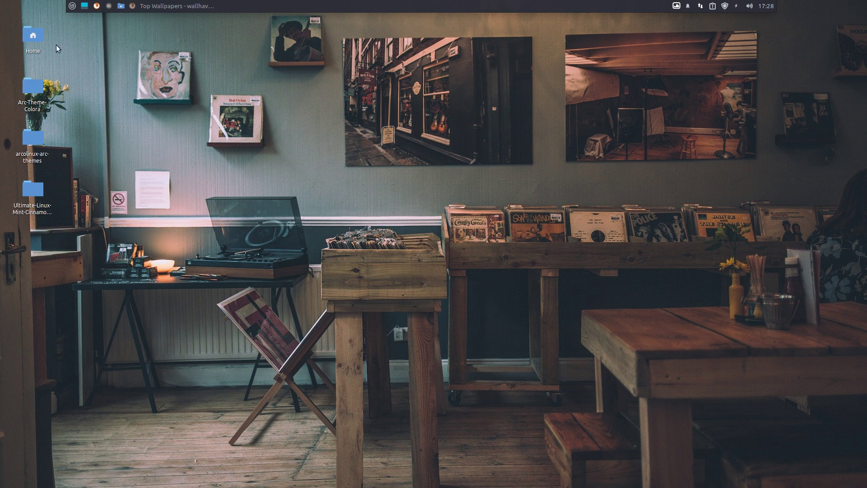
Step: Open the Appearance settings, compare the Arc-Rusty-orange variants with Arc-Tangerine-Dark and apply the Arc-Rusty-orange-Dark style
click(71, 6)
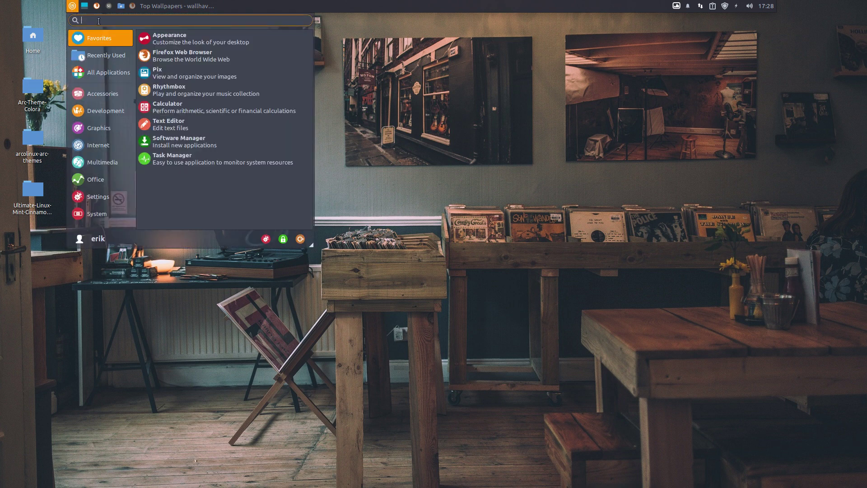
click(173, 36)
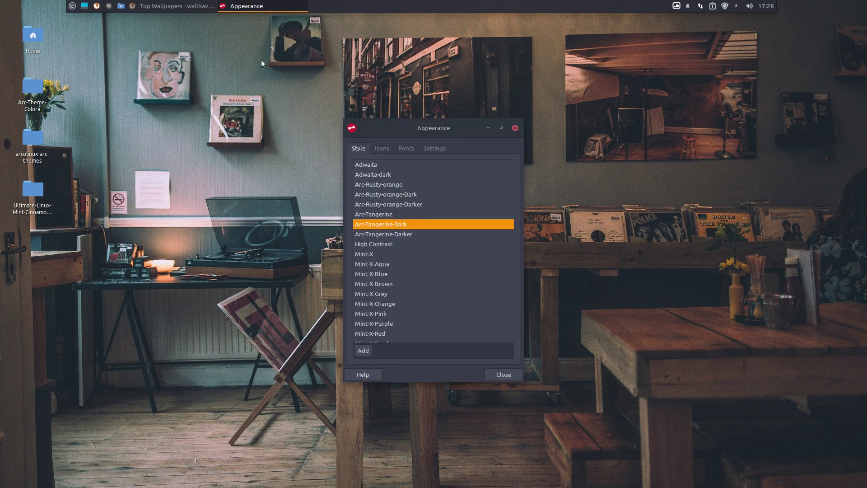
click(392, 184)
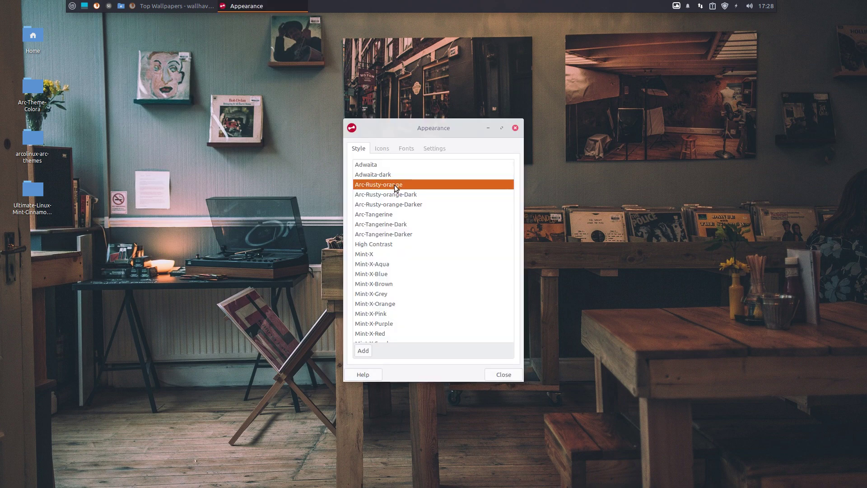
key(Down)
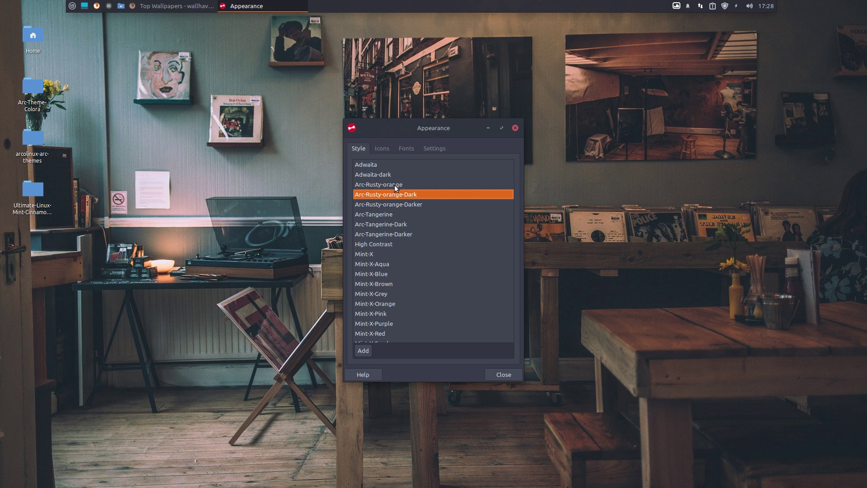
click(399, 225)
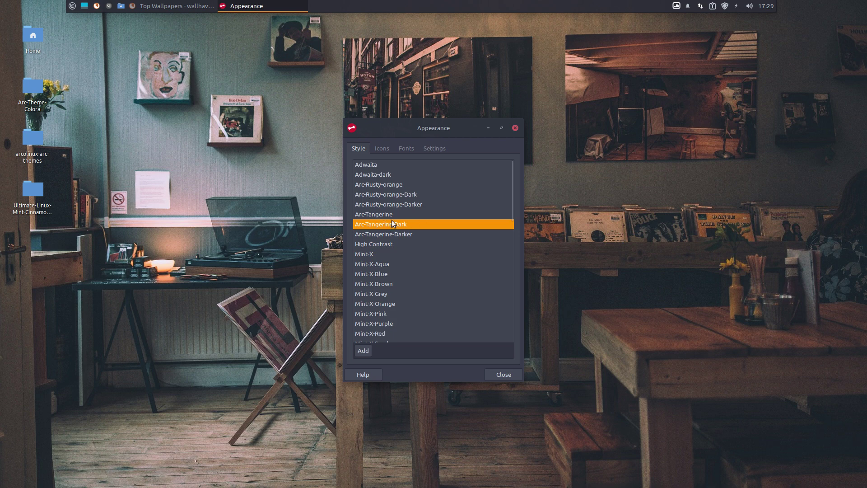
click(404, 204)
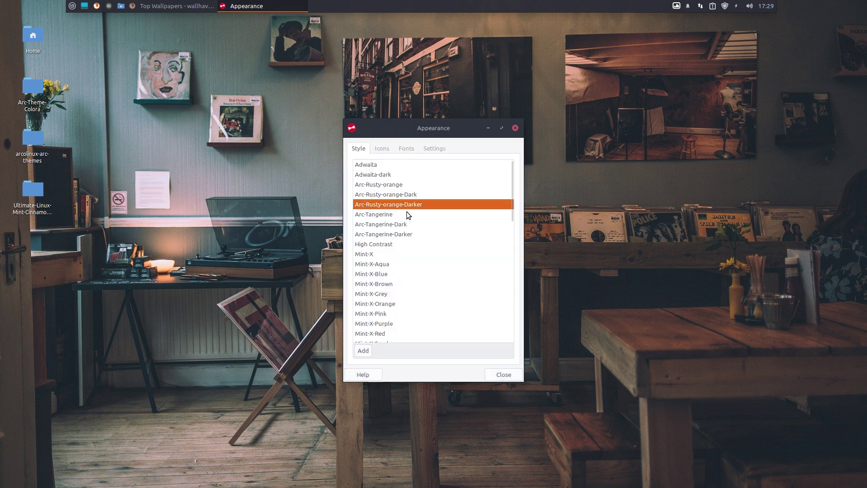
click(408, 194)
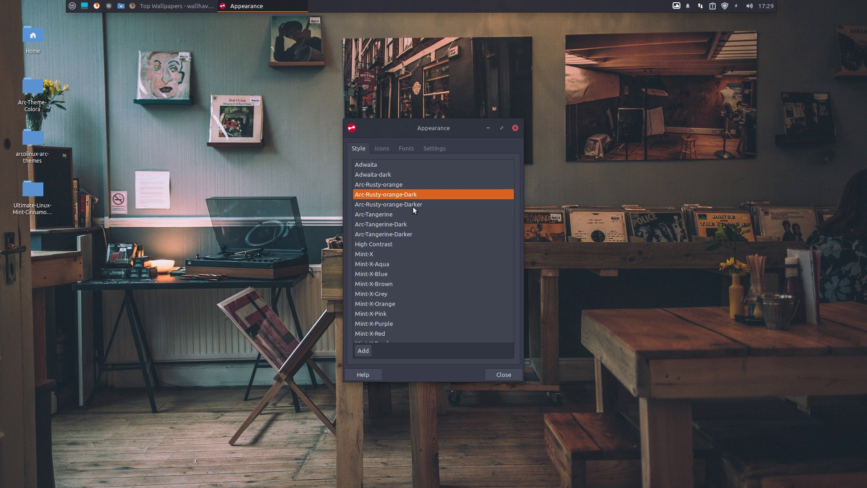
Step: Try the Sardi Colora, Sardi Flat Colora and Sardi Mono Numix icon themes
click(383, 149)
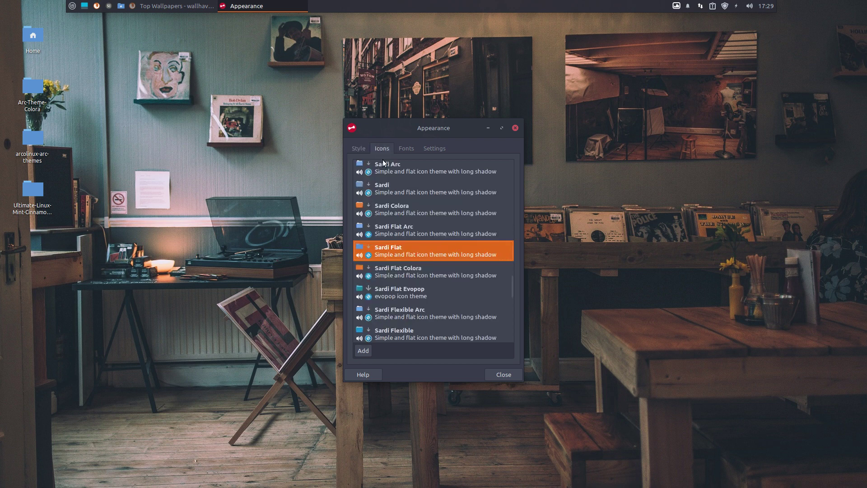
click(400, 215)
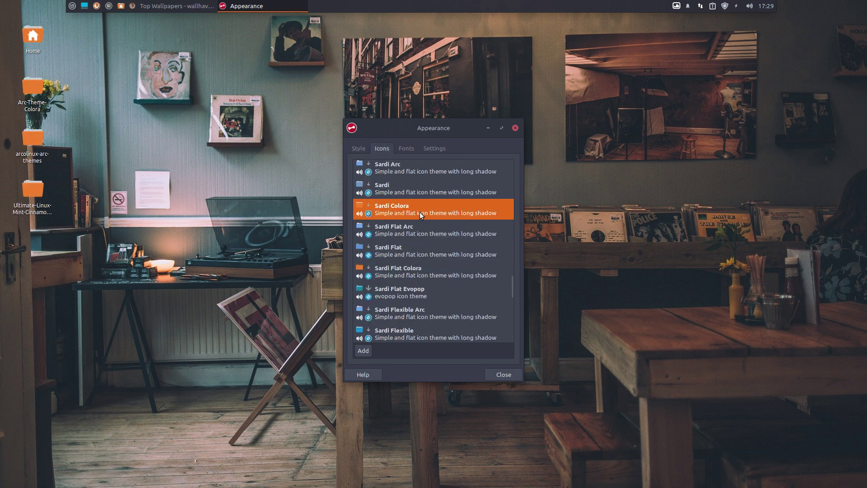
click(404, 266)
scroll(403, 264, down, 10)
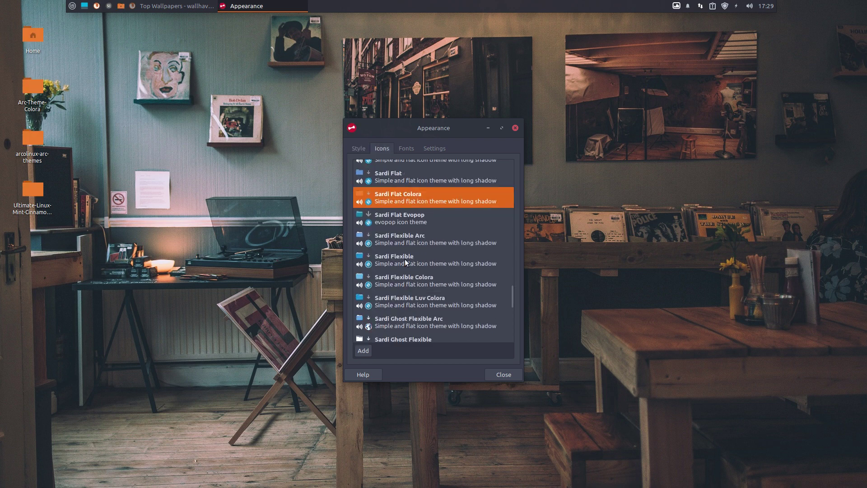
click(407, 256)
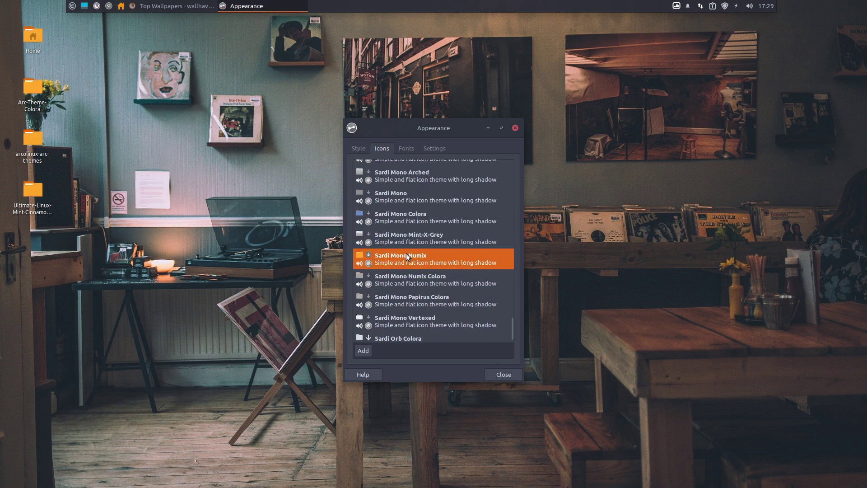
scroll(405, 255, down, 1)
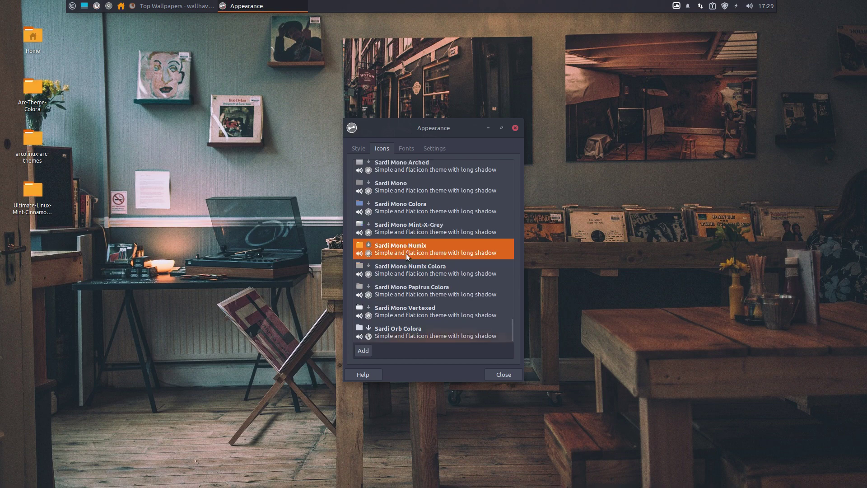
Step: Preview the Mint-Y-Dark-Yellow icon theme, apply Mint-Y-Orange instead and close the Appearance settings
scroll(406, 253, up, 15)
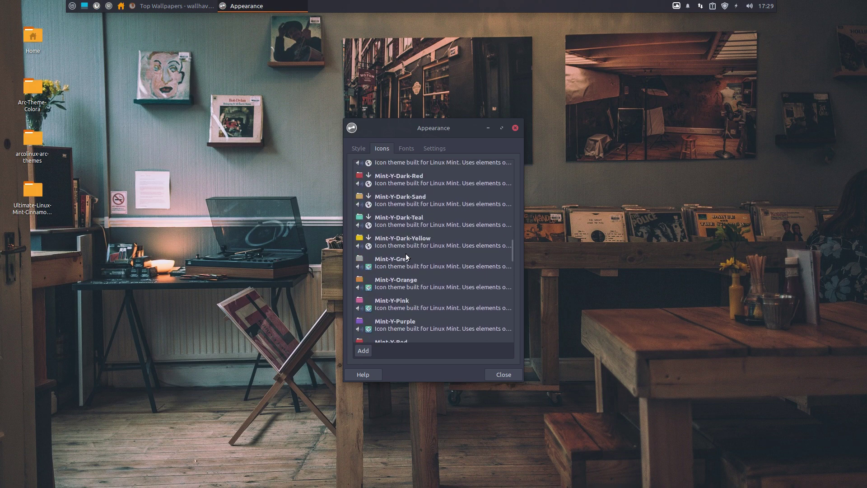
scroll(407, 257, down, 1)
click(383, 223)
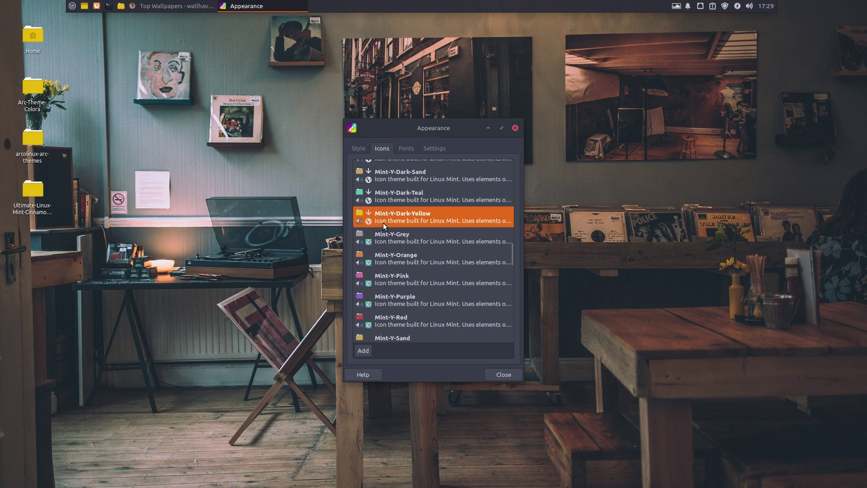
click(402, 263)
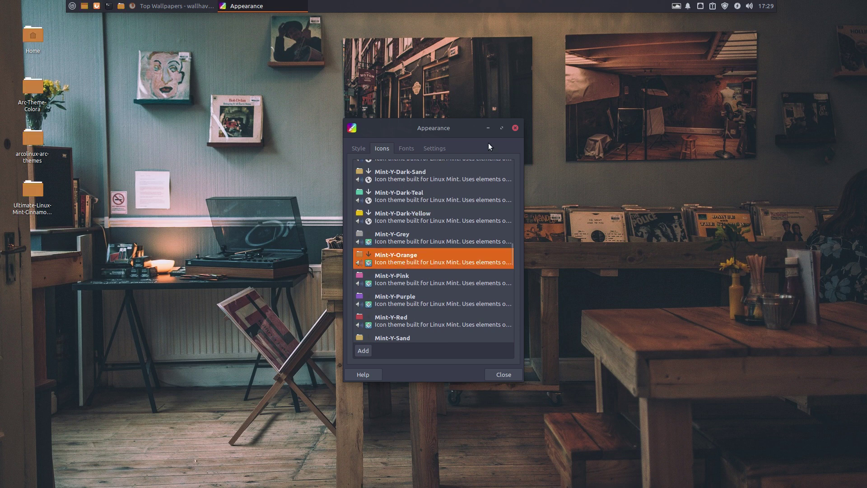
click(515, 128)
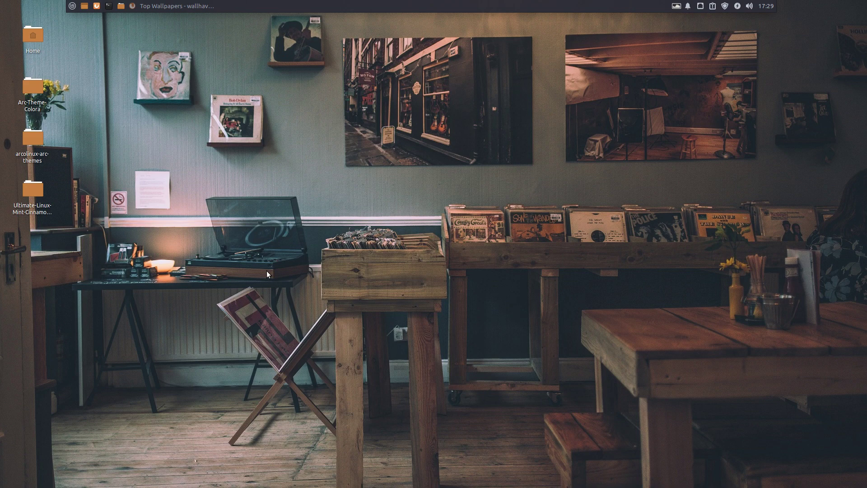
Step: Open the home folder, move its window around to view the orange theme and icons over the wallpaper, and close it
double_click(28, 30)
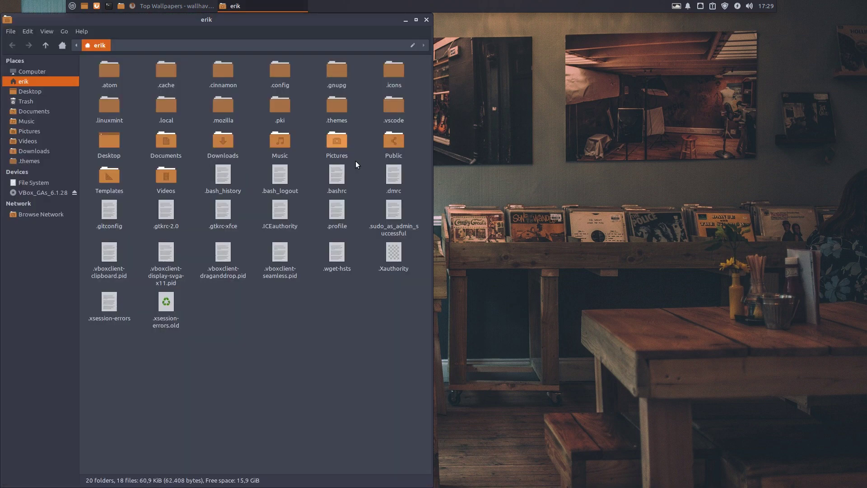
drag(296, 14, 470, 253)
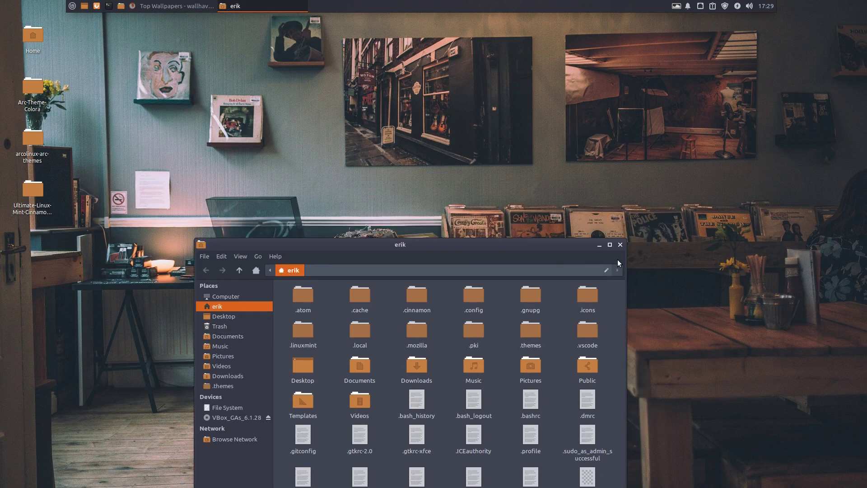
drag(587, 244, 627, 138)
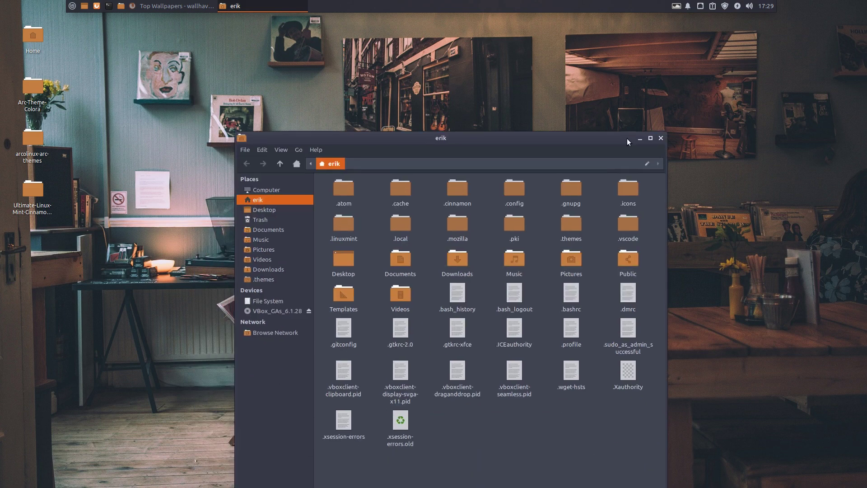
click(661, 138)
Step: Switch to Firefox and open the repository owner's GitHub profile from the Ultimate-Linux-Mint-Cinnamon-20.2 page
click(178, 9)
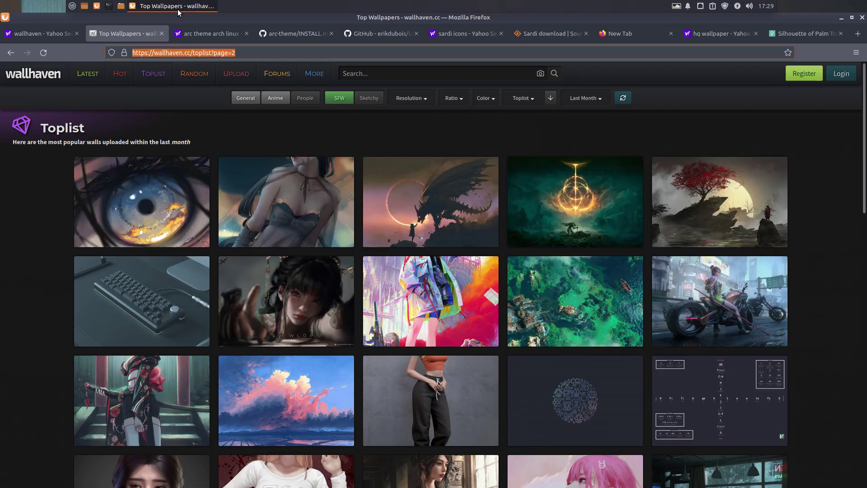
click(289, 33)
click(362, 32)
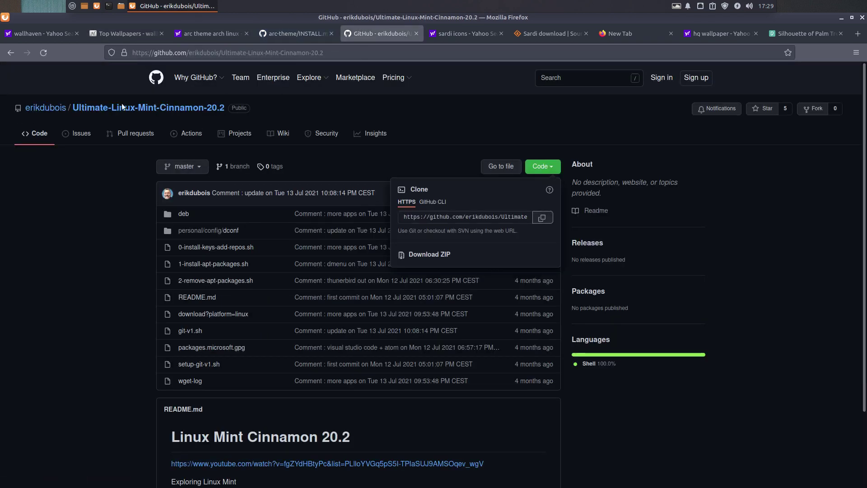
click(59, 108)
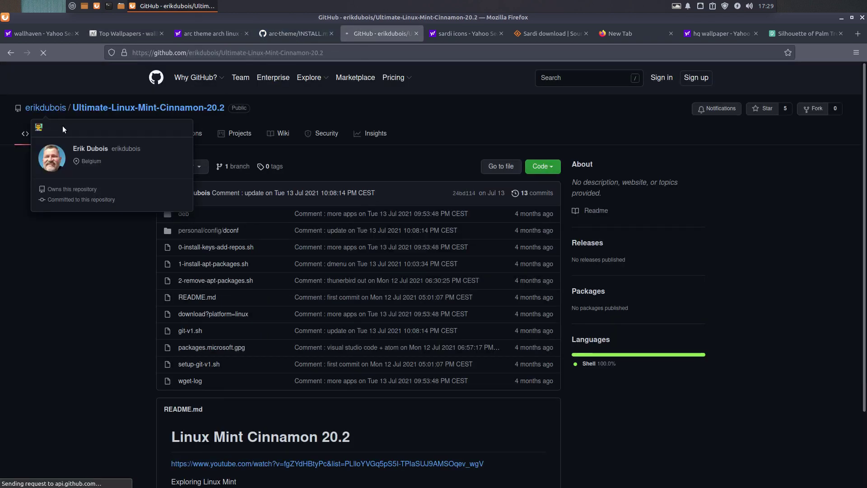
Step: Open the Arc-Theme-Colora repository from the owner's GitHub profile, copy its HTTPS clone address and minimise the browser
click(380, 117)
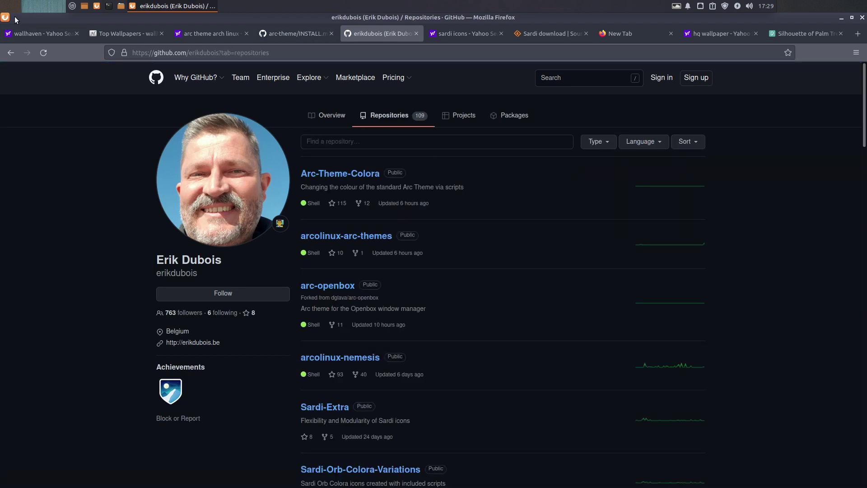
click(11, 53)
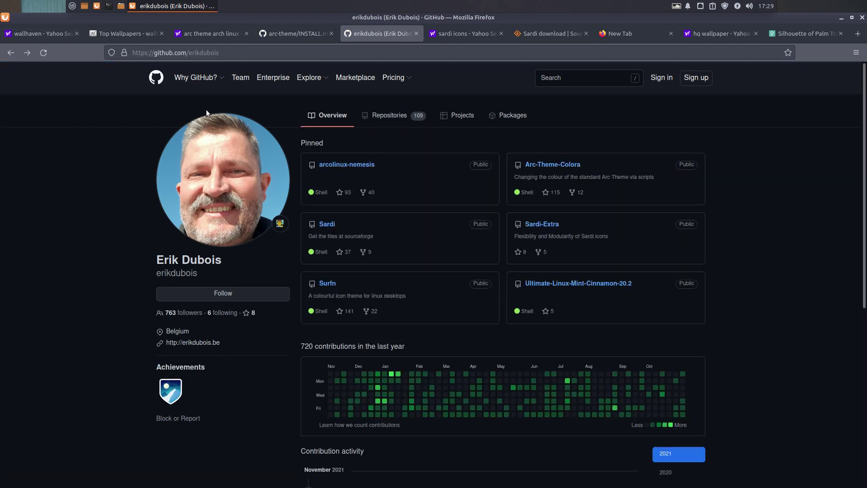
click(564, 166)
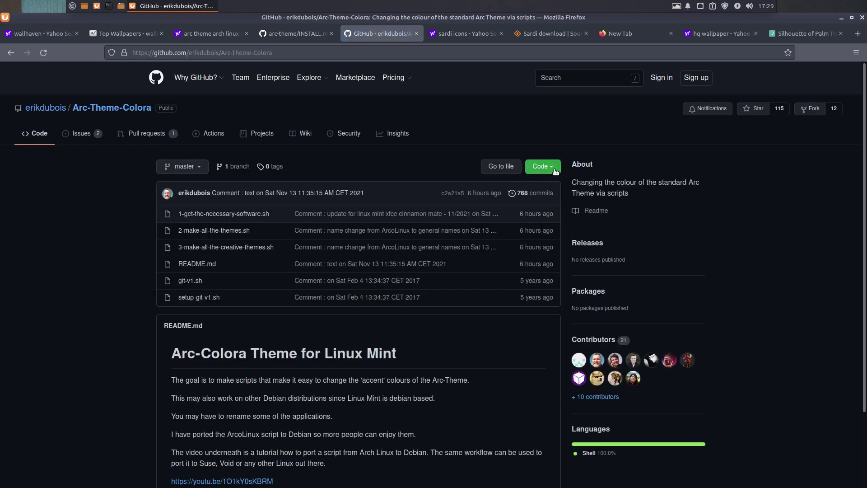
click(543, 166)
click(539, 220)
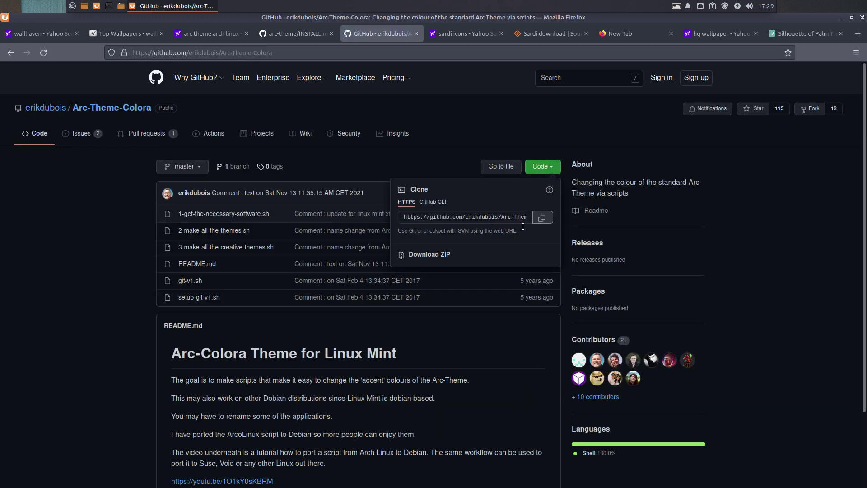
click(841, 18)
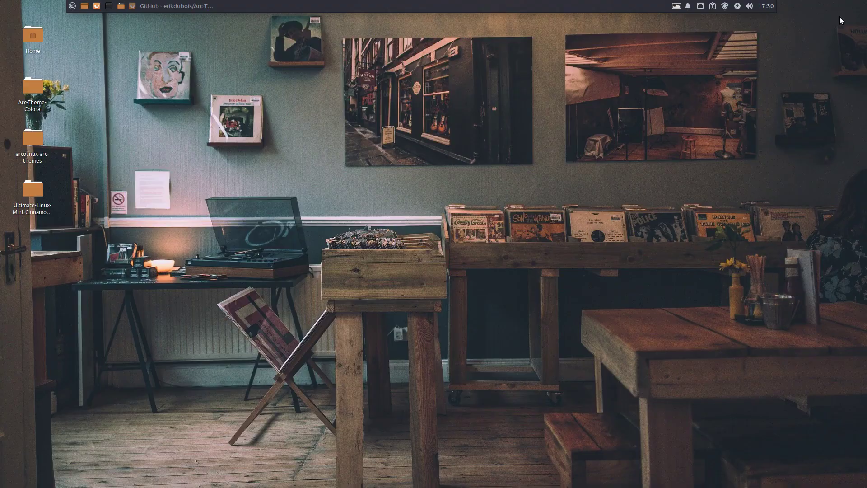
Step: Open the Arc-Theme-Colora folder on the desktop and move its window away from the desktop icons
click(38, 85)
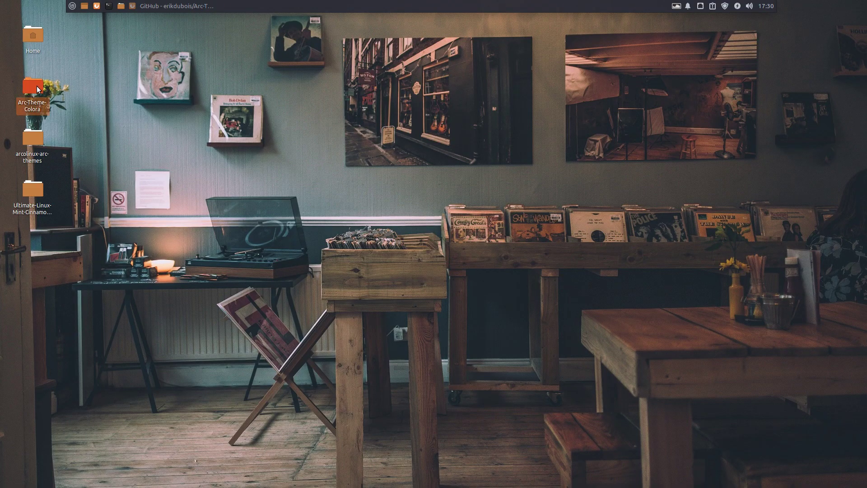
double_click(36, 86)
drag(289, 25, 634, 161)
click(252, 250)
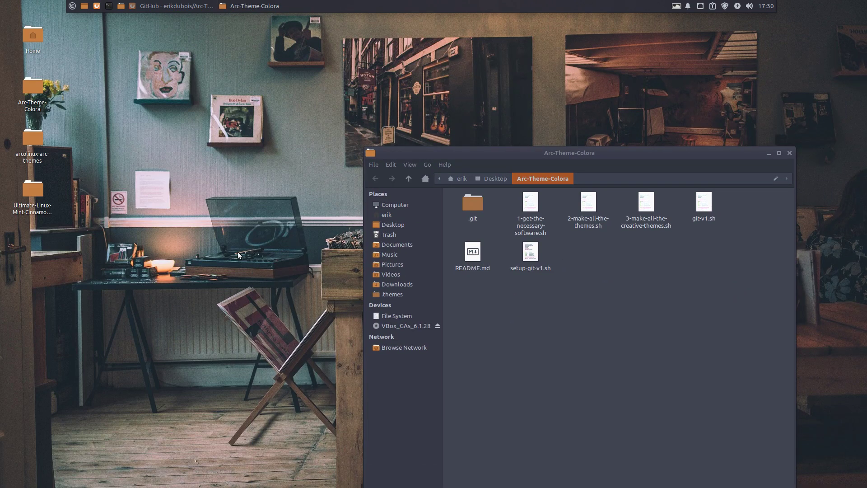
Step: Run sudo apt install gpick in a new terminal, entering the account password and accepting the installation
key(ctrl+alt+t)
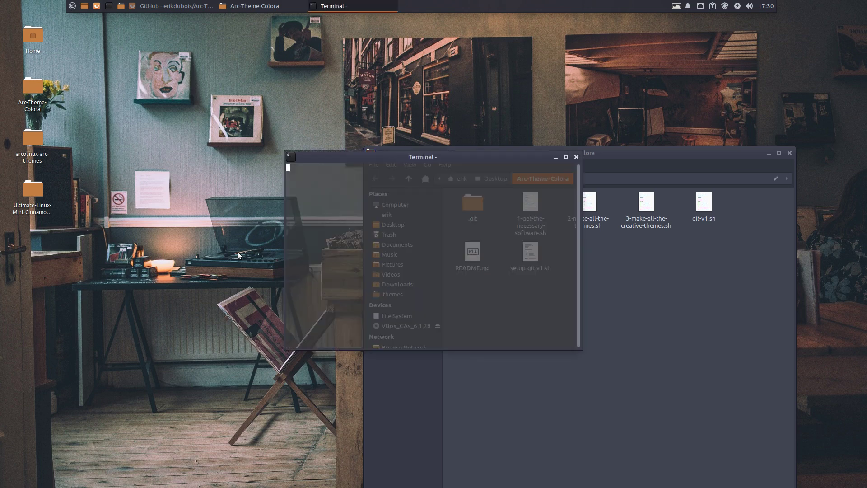
text(sudo apt install gpick)
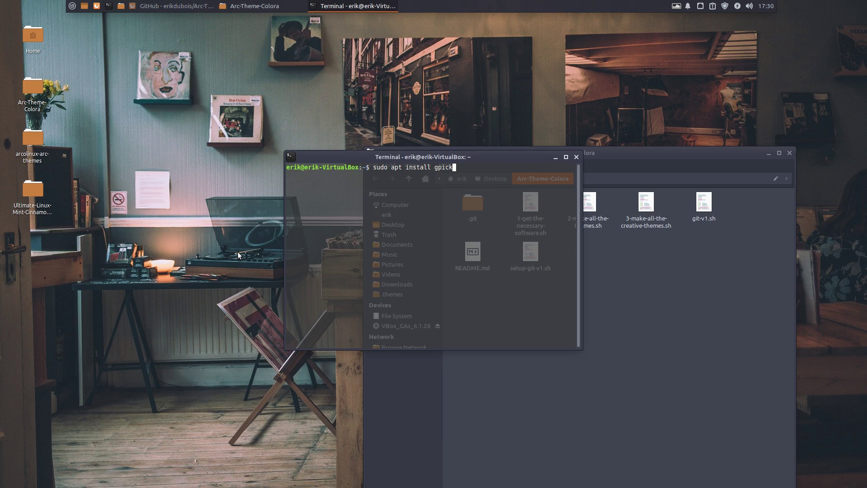
key(Return)
key(Return)
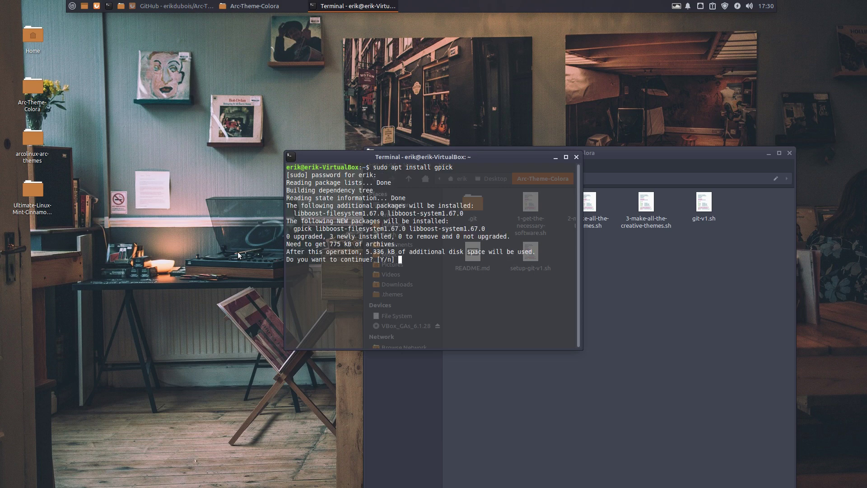
key(Return)
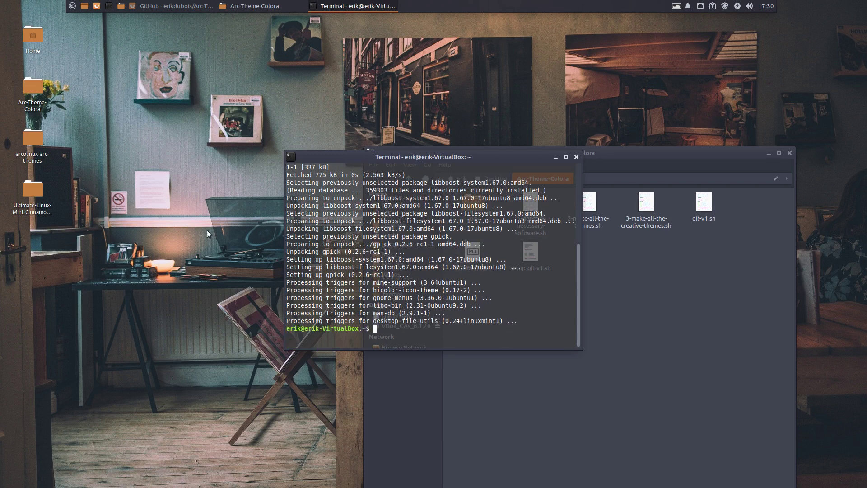
Step: Launch Gpick and move its window beside the file manager
click(70, 6)
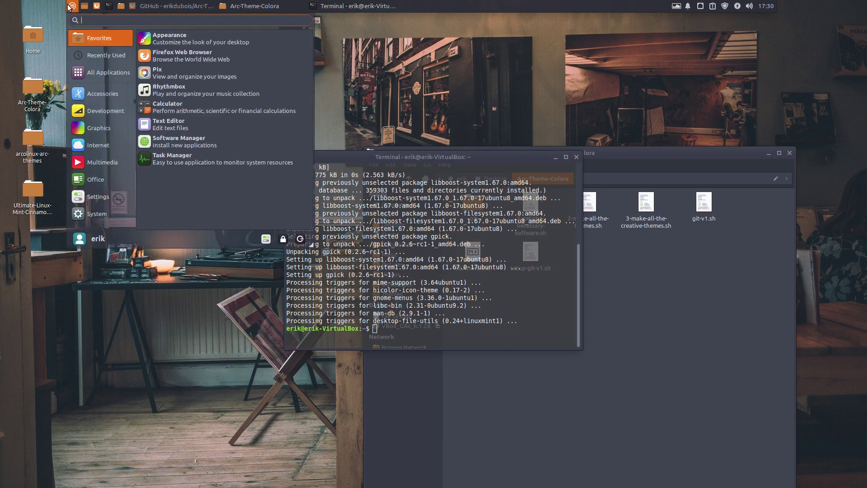
text(gpick)
key(Return)
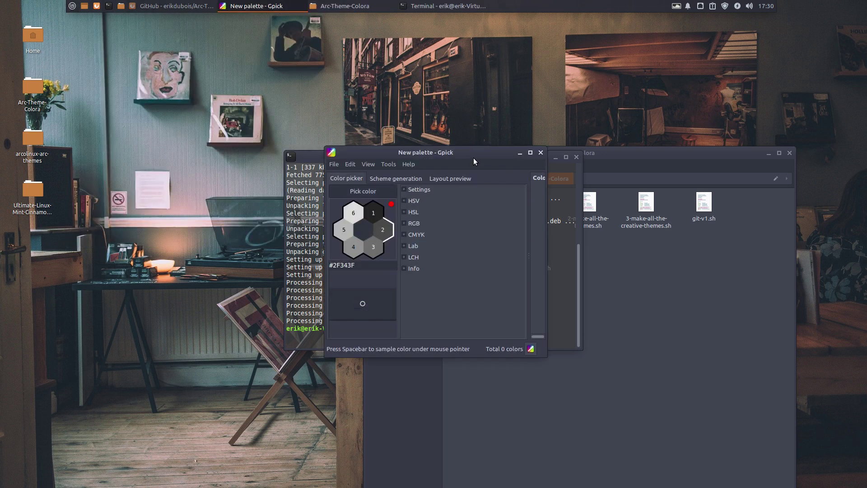
drag(473, 162, 273, 222)
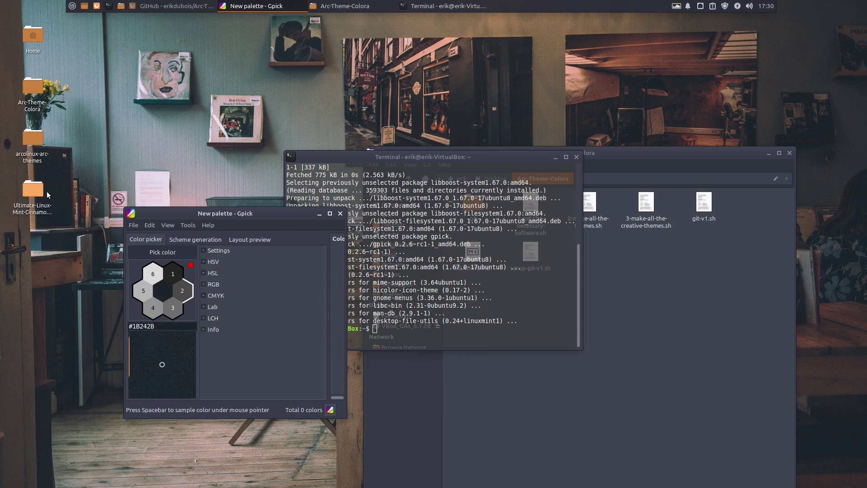
Step: Browse the file manager to the /usr/share/icons folder
click(588, 277)
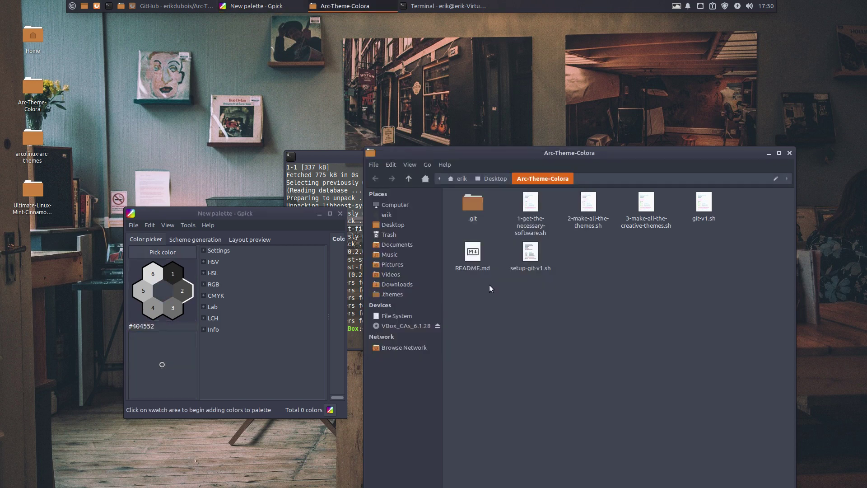
click(397, 316)
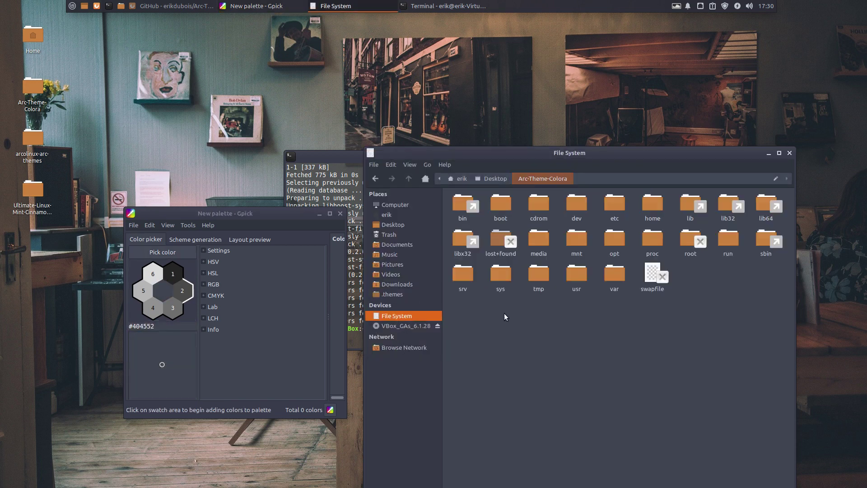
double_click(575, 274)
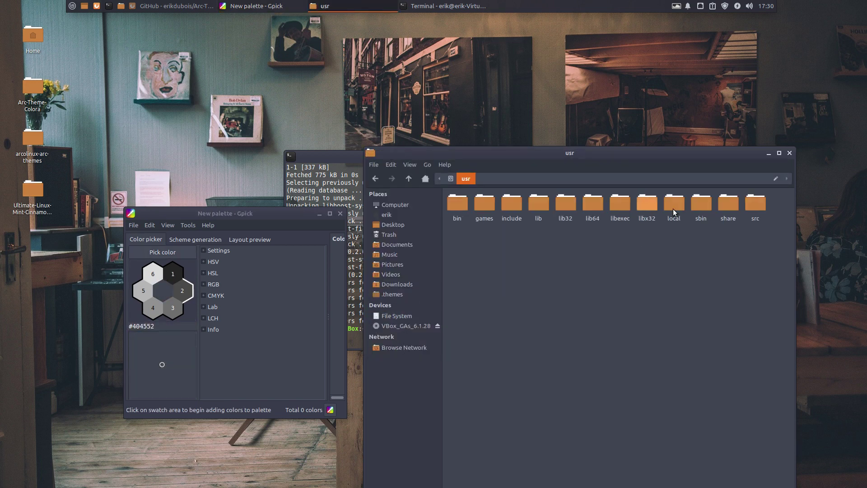
double_click(728, 203)
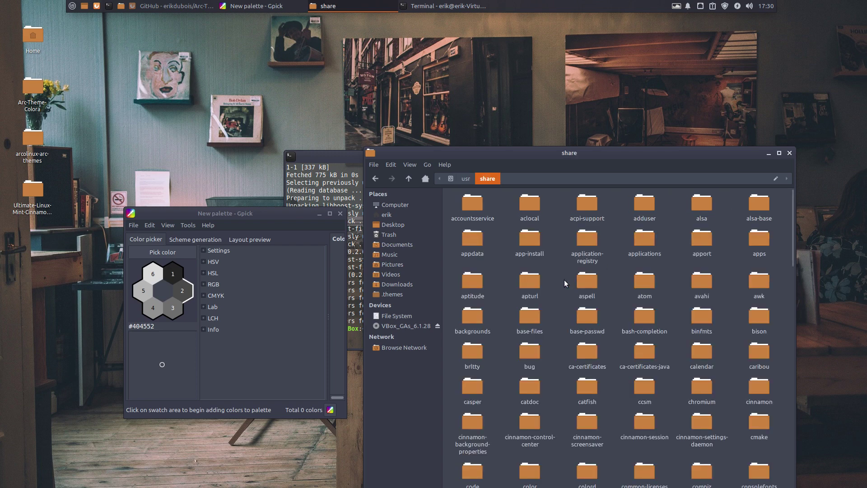
text(icons)
key(Return)
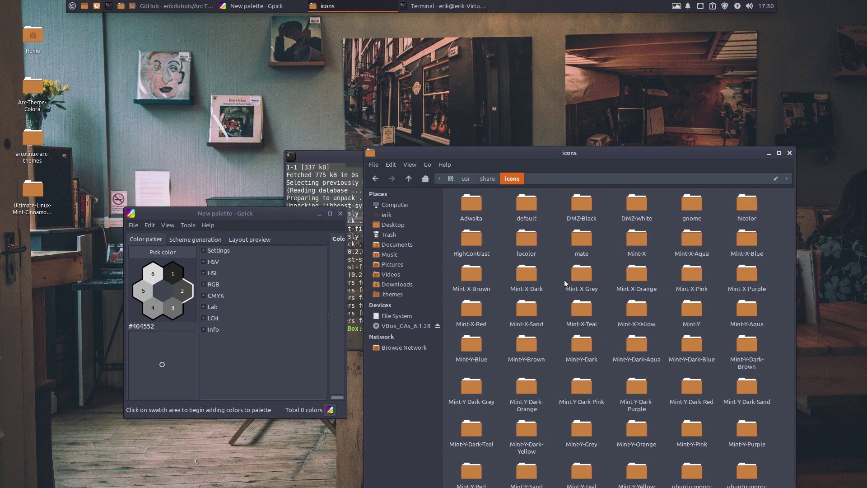
Step: Check which icon theme is selected in the Appearance settings and close them
click(72, 6)
click(166, 38)
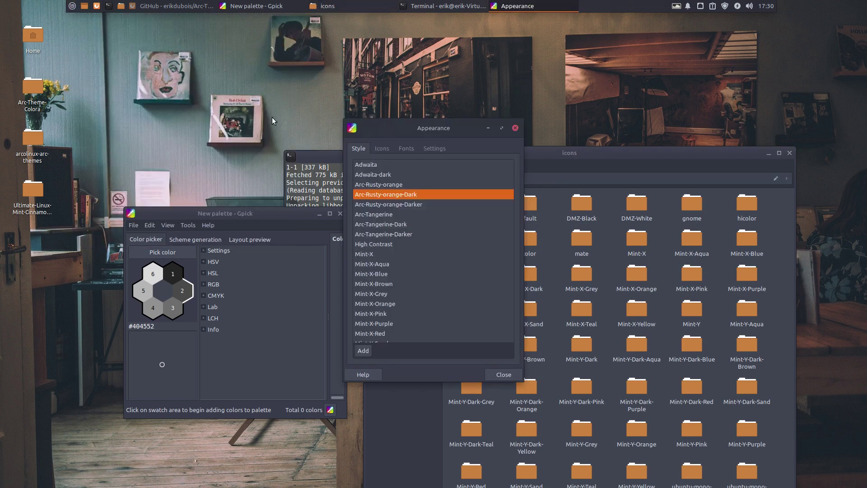
click(382, 148)
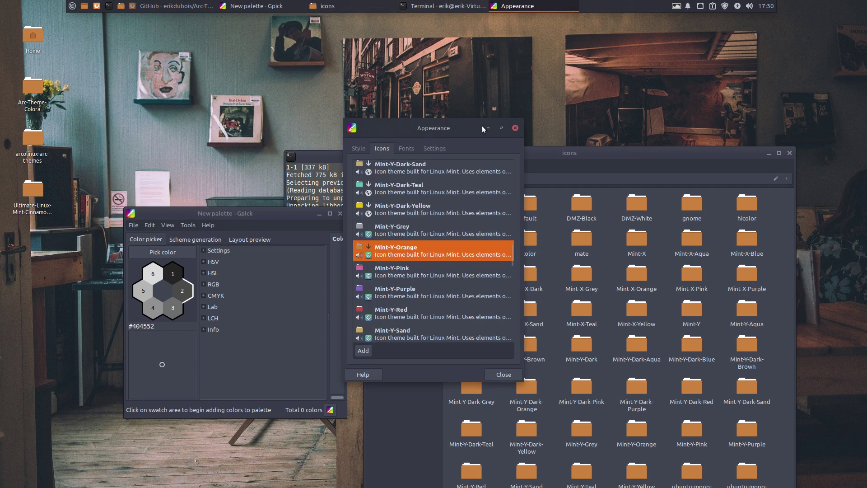
click(515, 127)
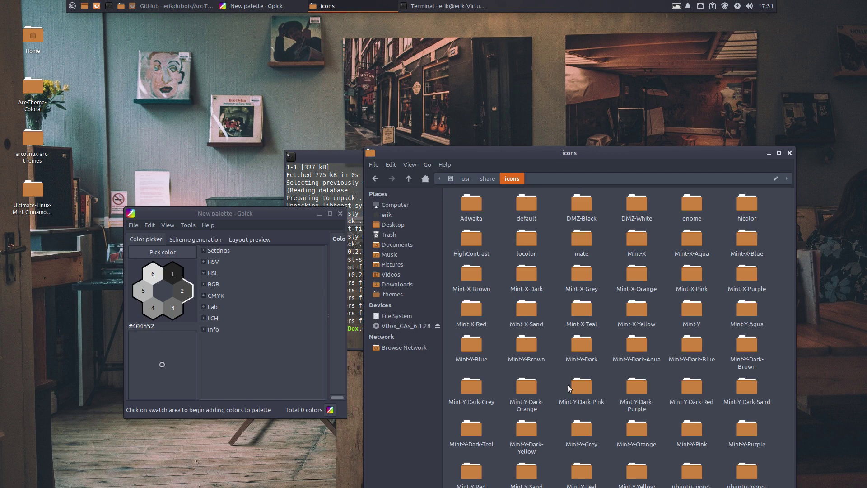
Step: Open folder-recent.png from the Mint-Y-Dark-Orange/places/48 folder and shrink the image viewer so Gpick stays visible
double_click(524, 388)
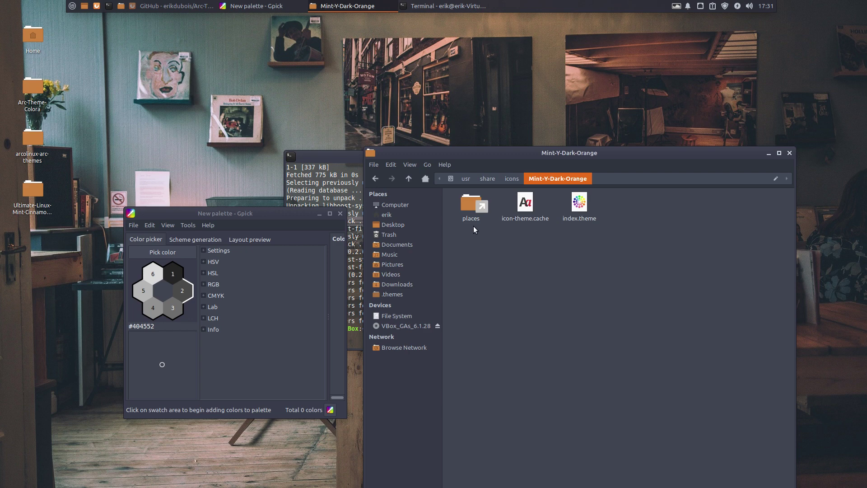
double_click(469, 206)
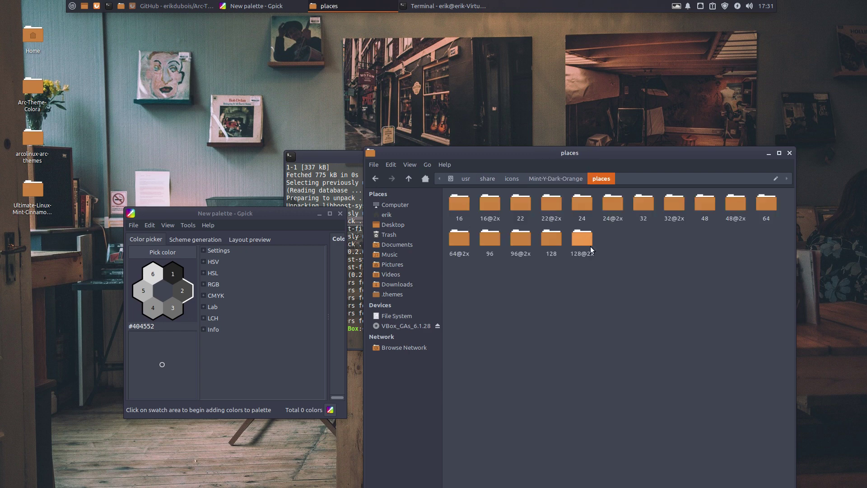
double_click(706, 204)
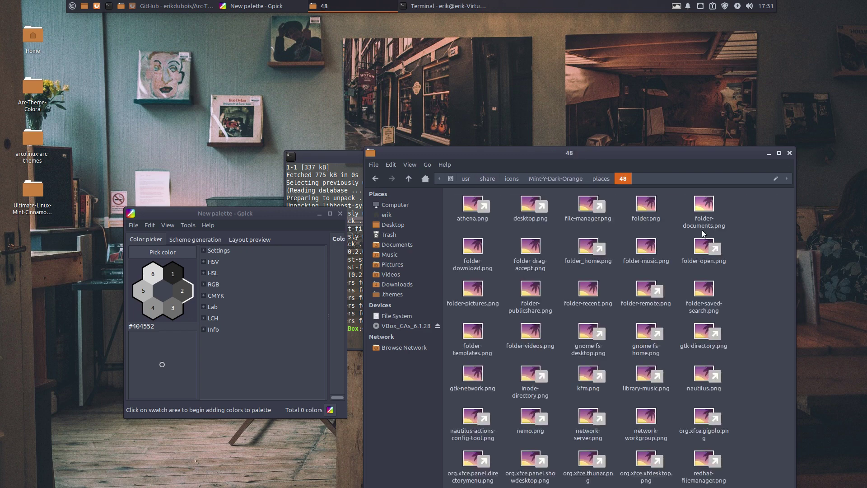
double_click(590, 289)
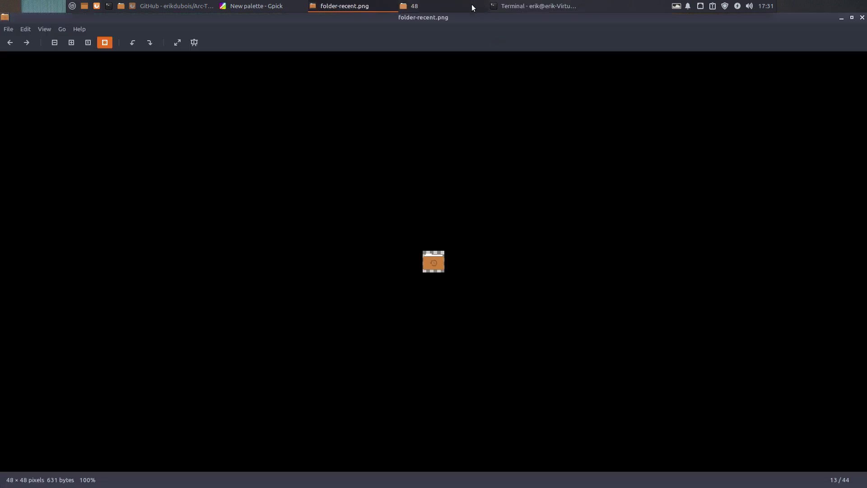
double_click(467, 18)
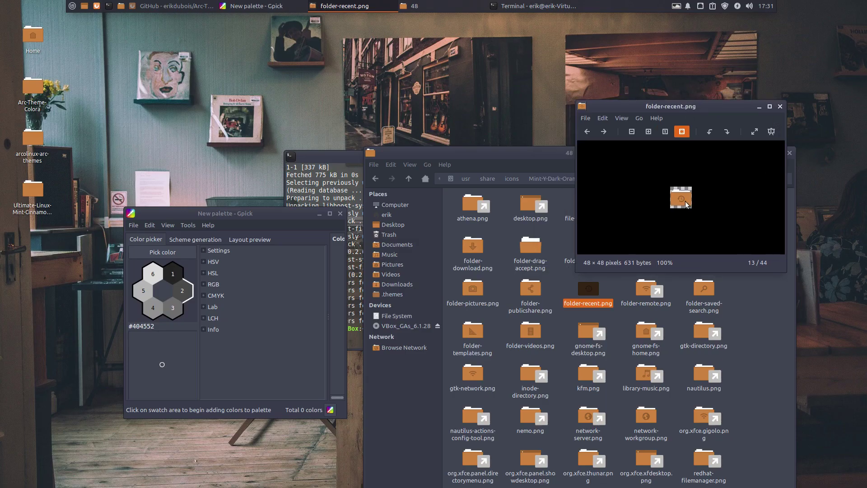
Step: Sample the orange of the folder image into Gpick's swatch 3 and palette, then close the viewer, file manager and terminal
click(173, 307)
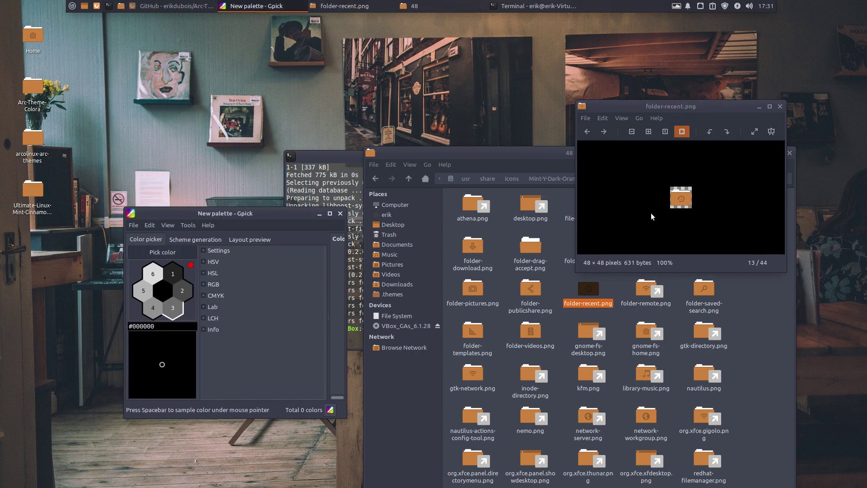
key(space)
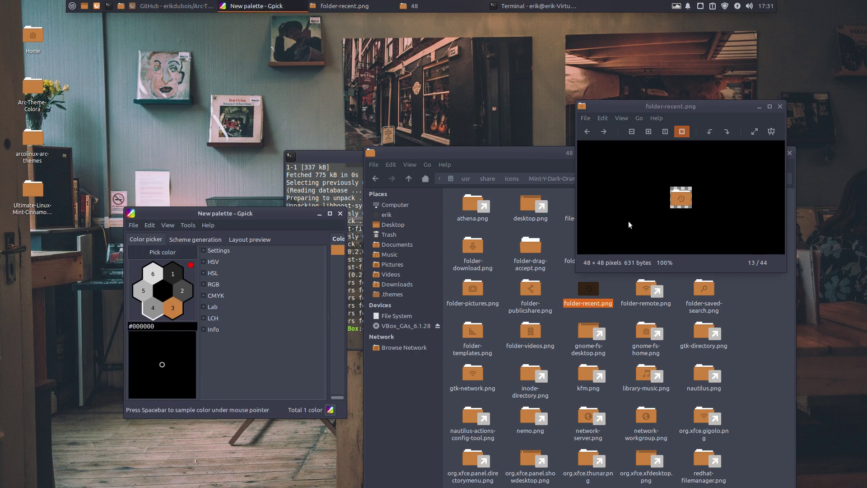
click(780, 106)
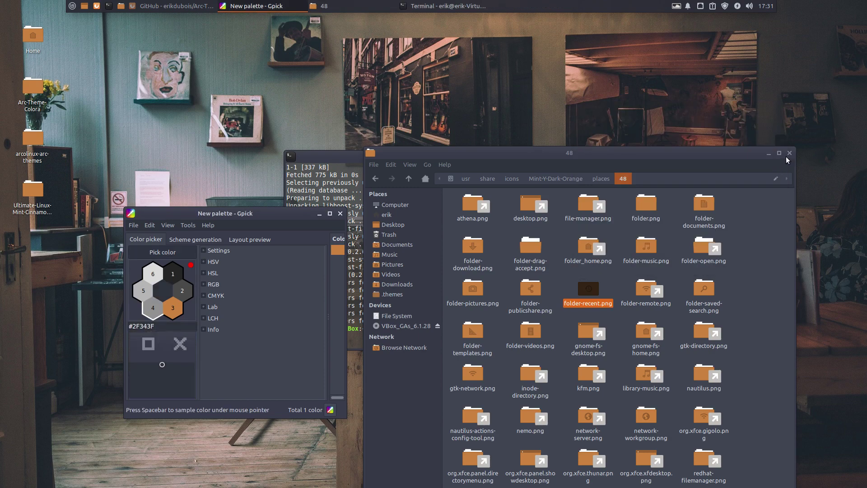
click(790, 153)
click(576, 157)
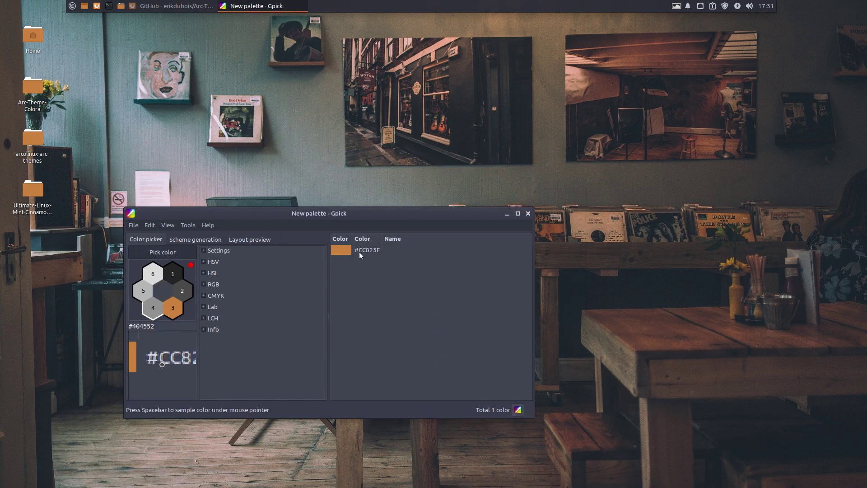
Step: Copy the sampled palette colour to the clipboard as the hex value #CC823F and close Gpick
click(368, 251)
right_click(368, 251)
mouse_move(375, 252)
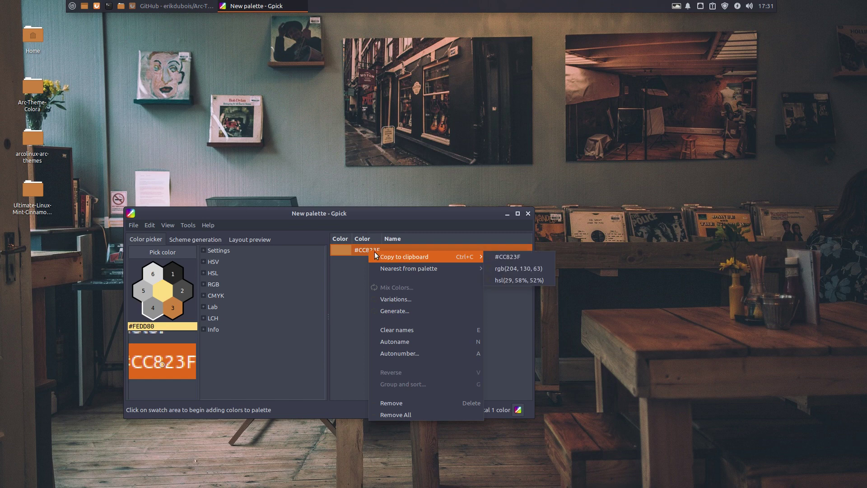
click(506, 254)
click(528, 213)
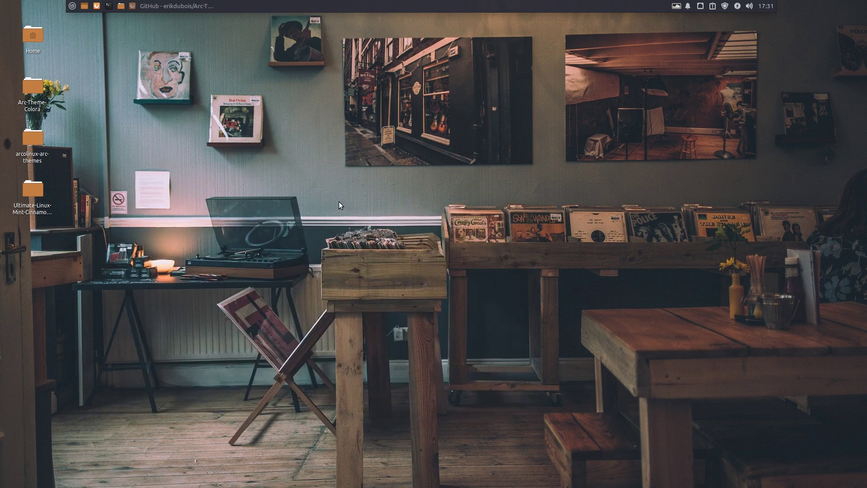
Step: Open the script 2-make-all-the-themes.sh from the desktop's Arc-Theme-Colora folder in Sublime Text
double_click(38, 94)
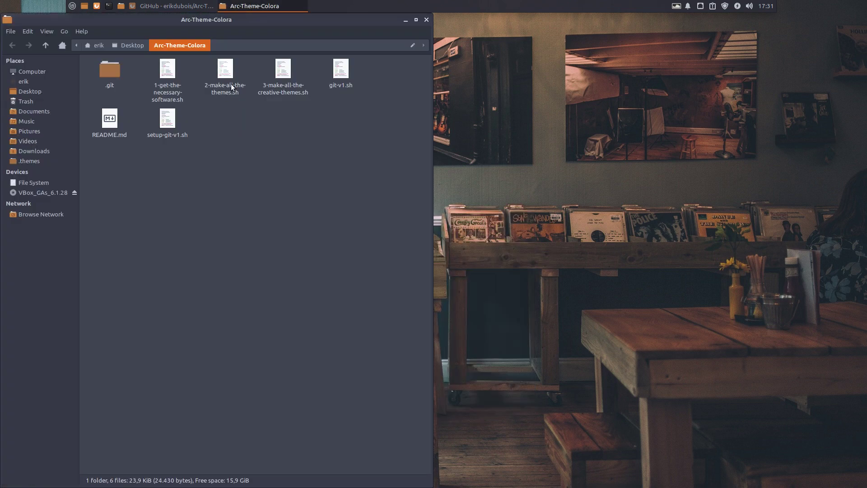
click(229, 75)
double_click(229, 74)
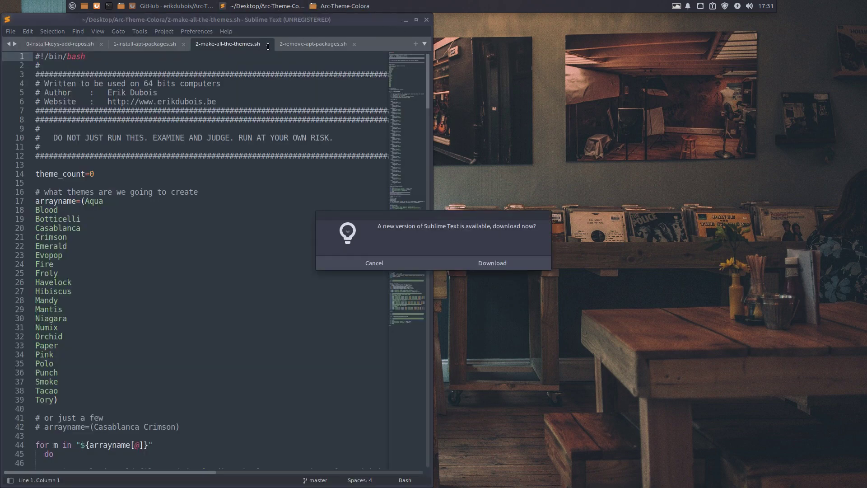
Step: Decline the Sublime Text update and minimise the editor to return to the Arc-Theme-Colora folder
click(384, 263)
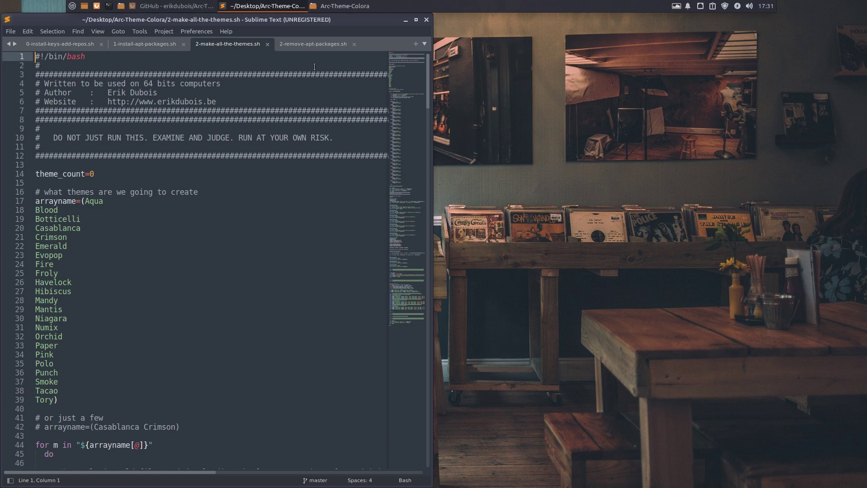
click(321, 44)
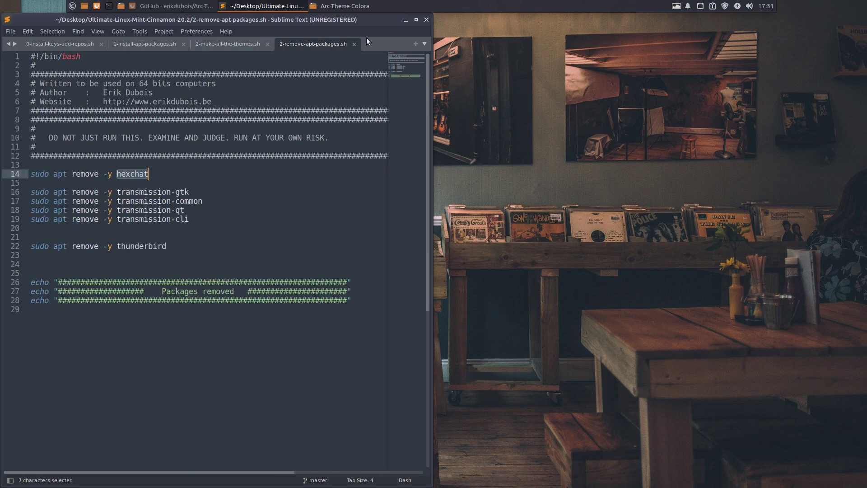
click(404, 22)
Step: Duplicate 3-make-all-the-creative-themes.sh in the Arc-Theme-Colora folder and rename the copy 4-test.sh
click(282, 73)
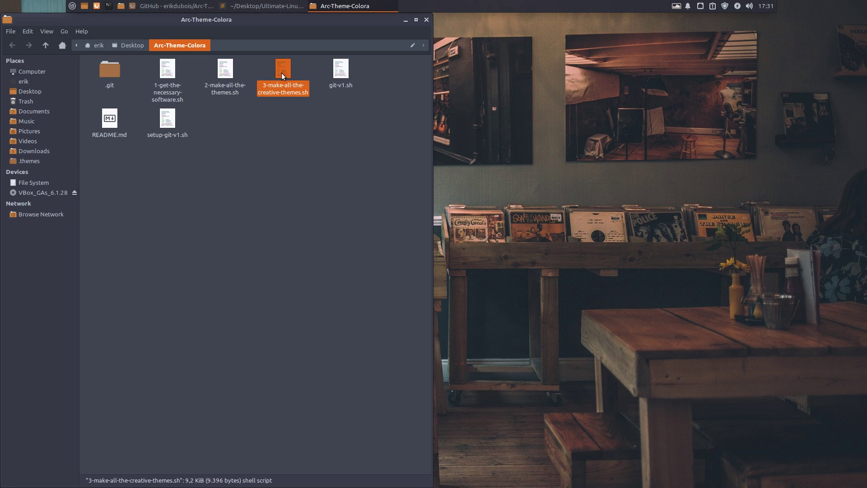
key(ctrl+c)
key(ctrl+v)
key(F2)
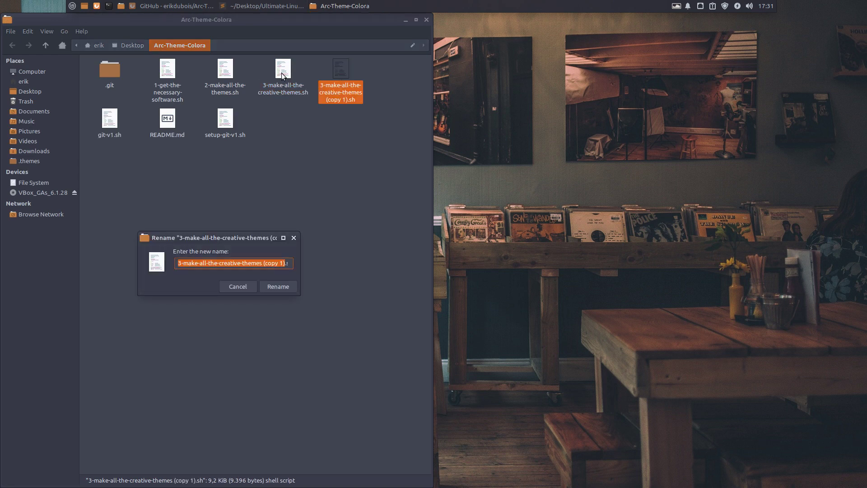
text(4)
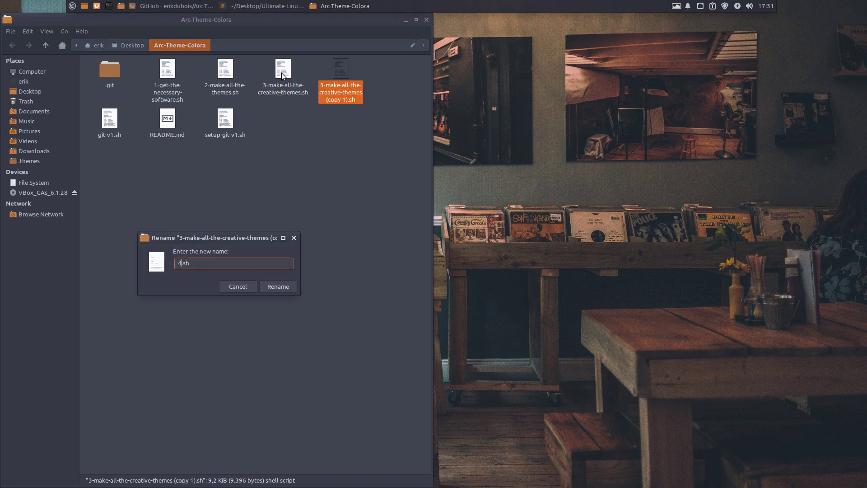
text(-test)
key(Return)
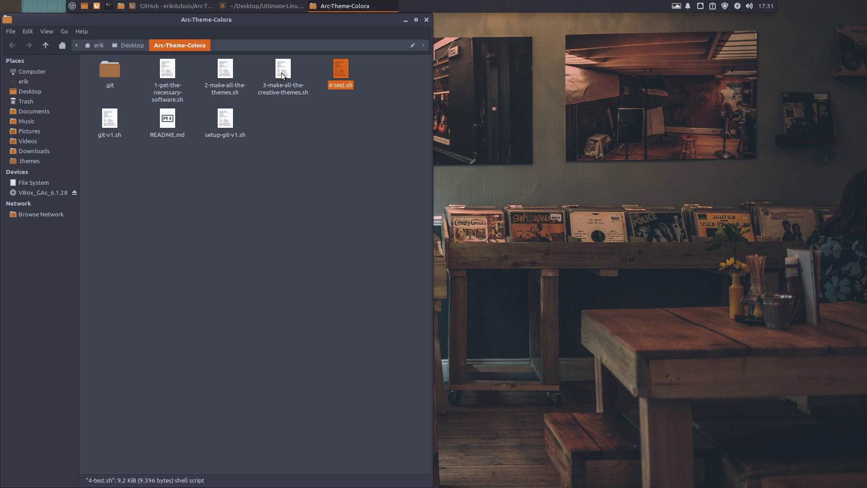
Step: Open 4-test.sh in Sublime Text and go to the Tangerine entry of the case block
double_click(345, 74)
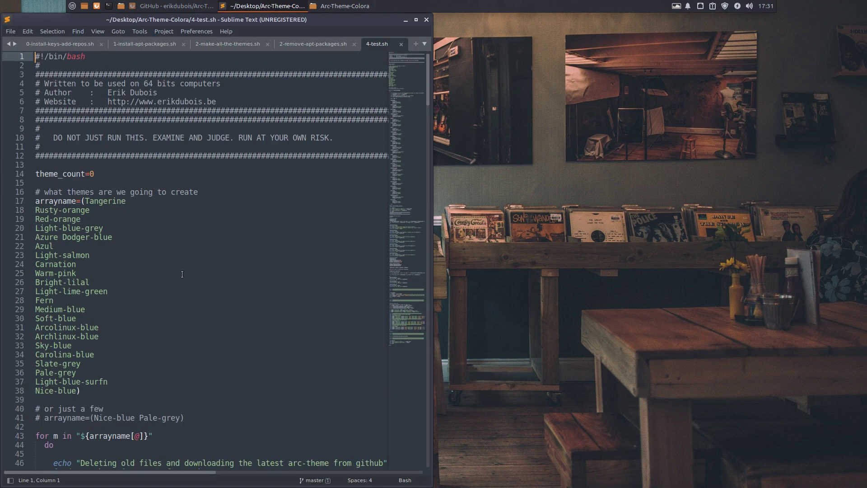
scroll(182, 275, down, 5)
scroll(182, 274, down, 2)
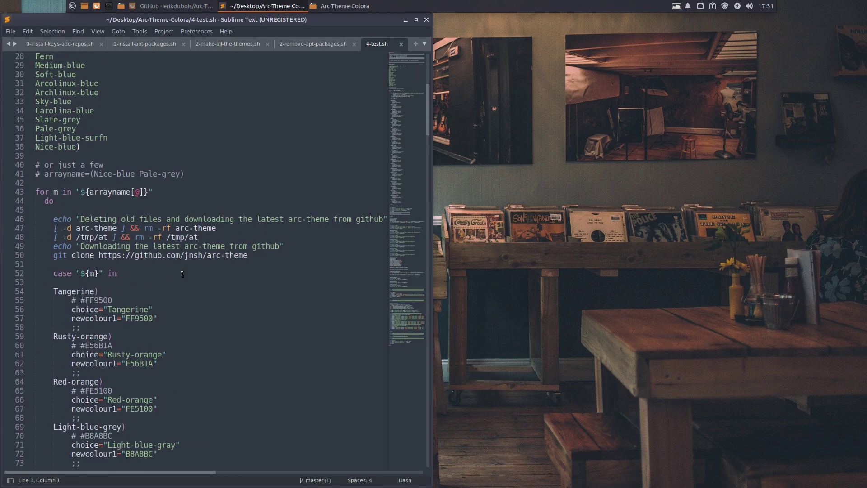
double_click(139, 318)
key(ctrl+v)
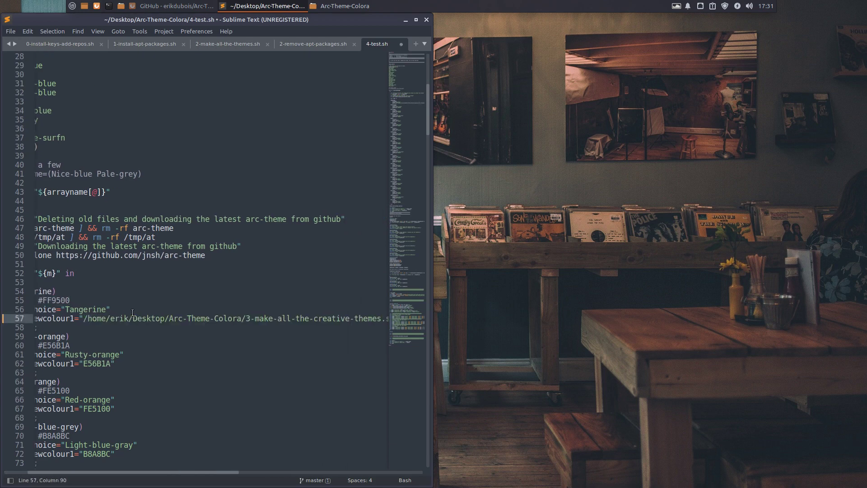
key(ctrl+z)
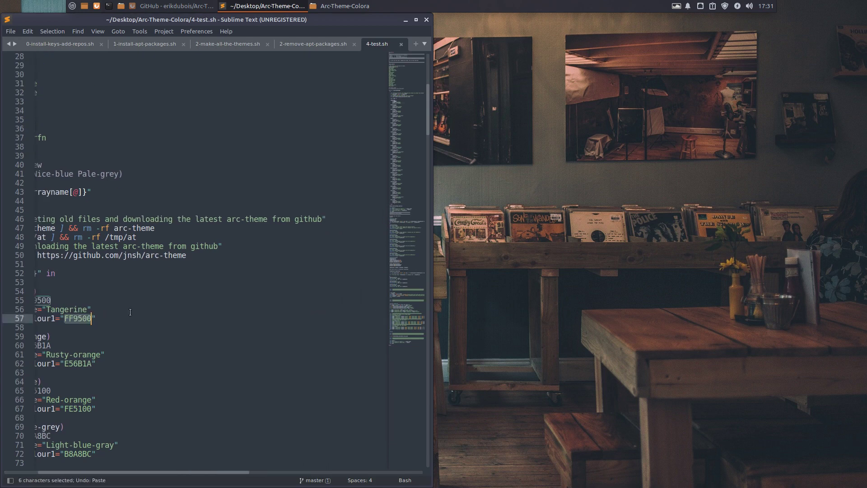
text(Dgpick)
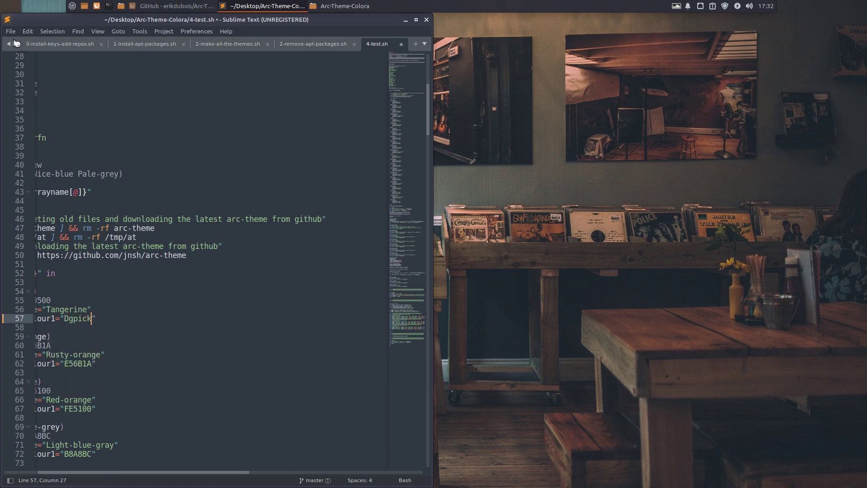
Step: Launch Gpick, copy the palette colour #CC823F to the clipboard as a hex value, and close Gpick again
click(72, 6)
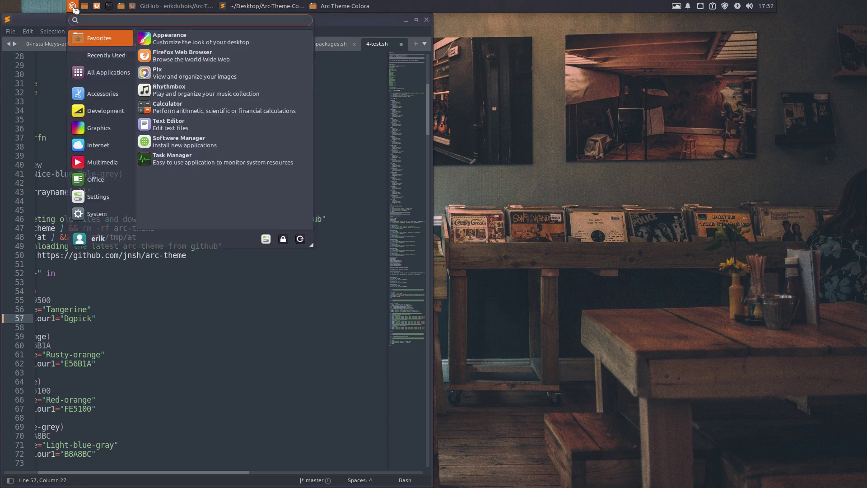
text(gpick)
key(Return)
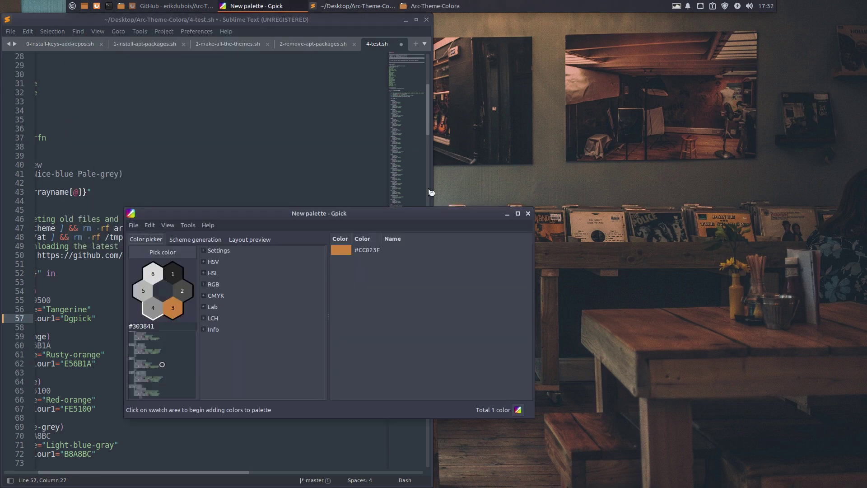
right_click(388, 251)
click(372, 253)
click(371, 253)
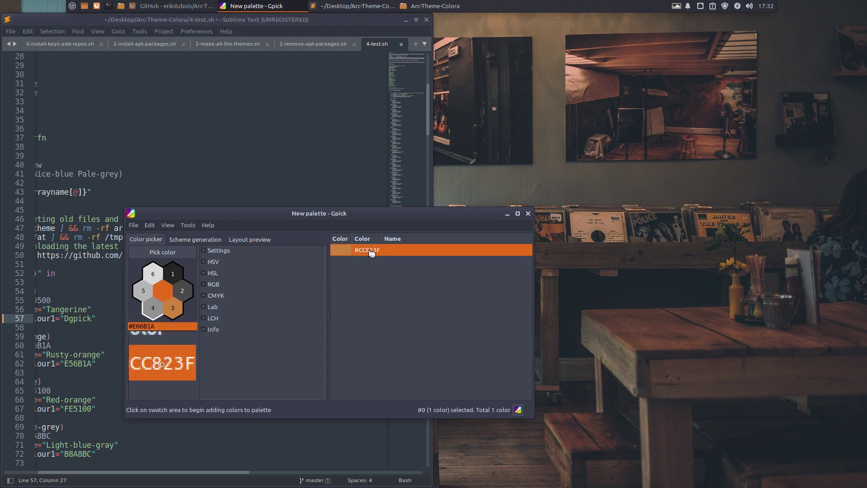
right_click(371, 253)
mouse_move(423, 257)
click(502, 256)
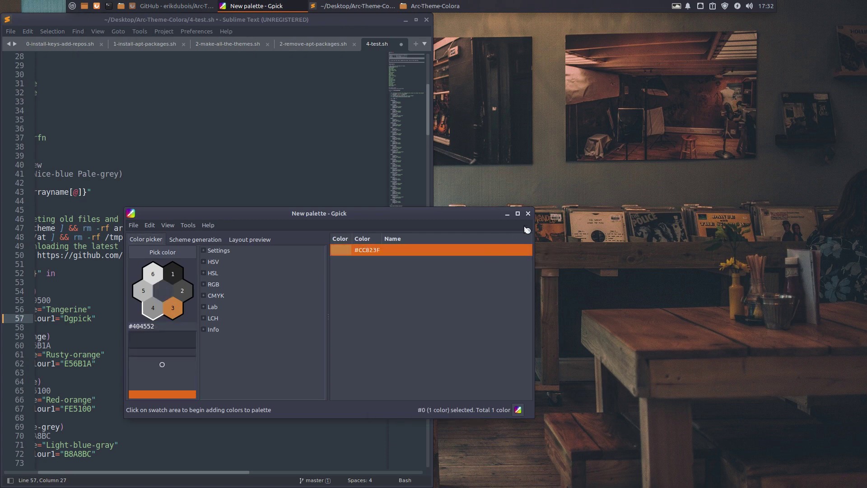
click(528, 213)
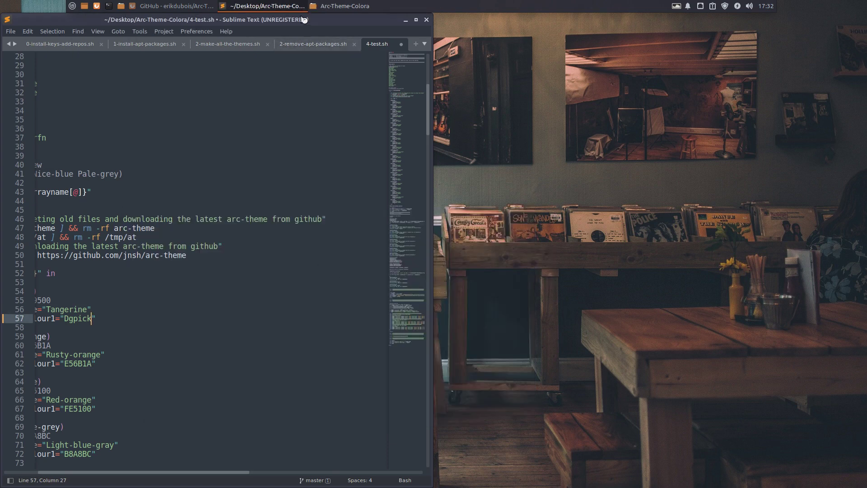
Step: Maximise the Sublime Text window, then set the Tangerine entry's newcolour1 to CC823F and its comment to ##CC823F
drag(303, 20, 572, 19)
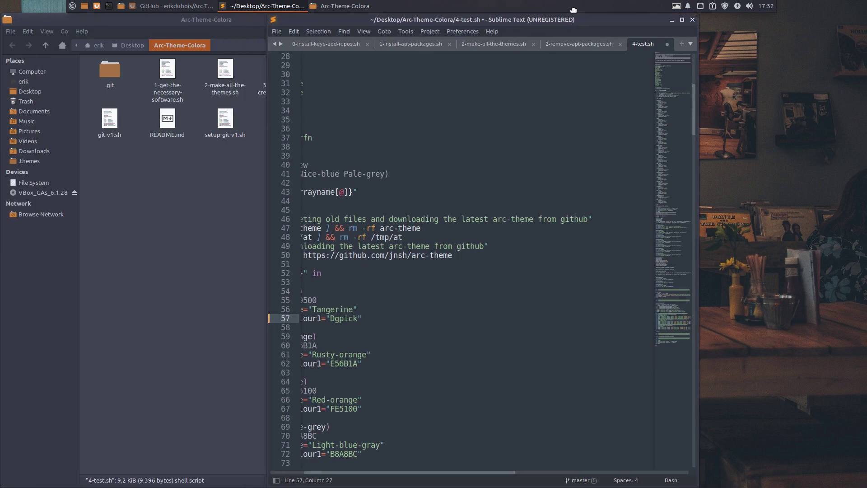
click(685, 20)
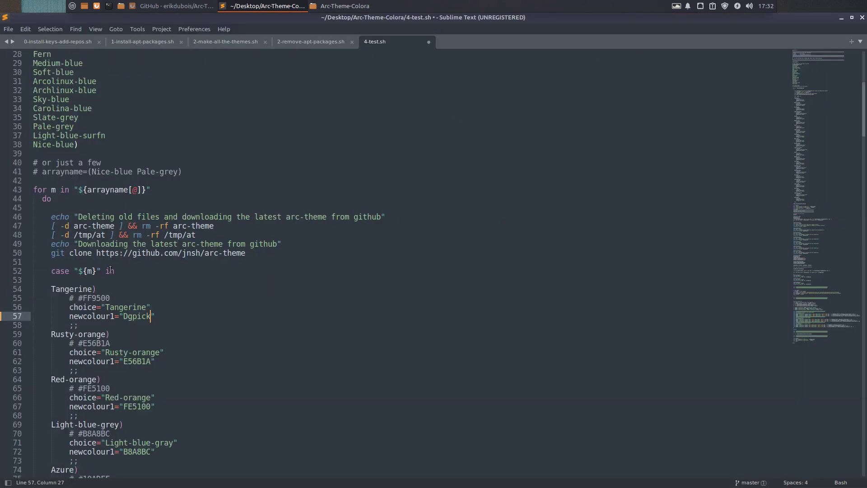
double_click(130, 318)
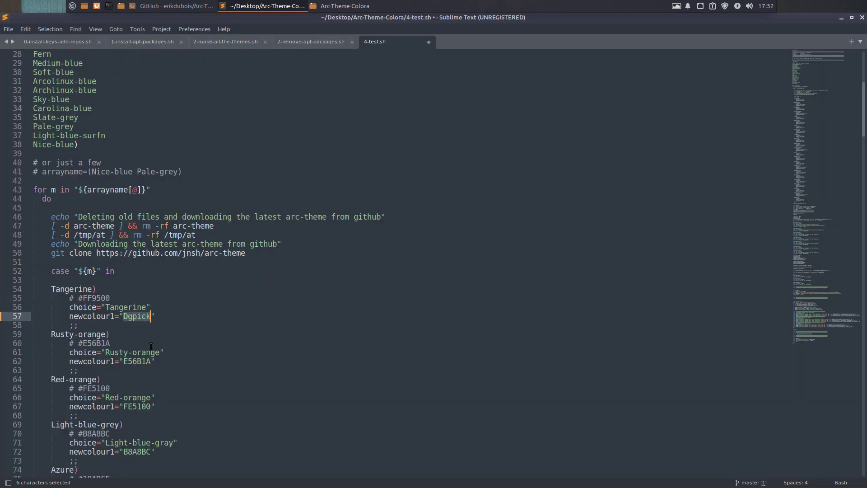
key(ctrl+v)
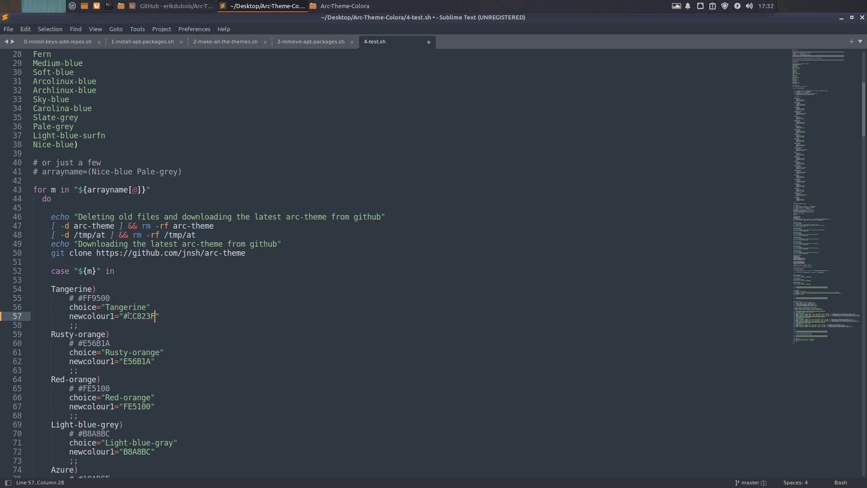
key(BackSpace)
drag(74, 298, 110, 300)
key(ctrl+v)
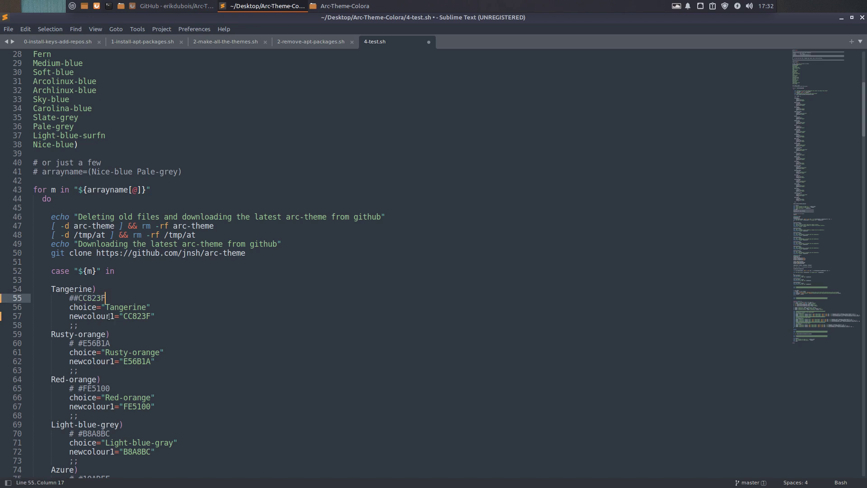
Step: Rename the Tangerine case label and choice value to Sandy, and delete every other colour entry from Rusty-orange down to esac
double_click(67, 289)
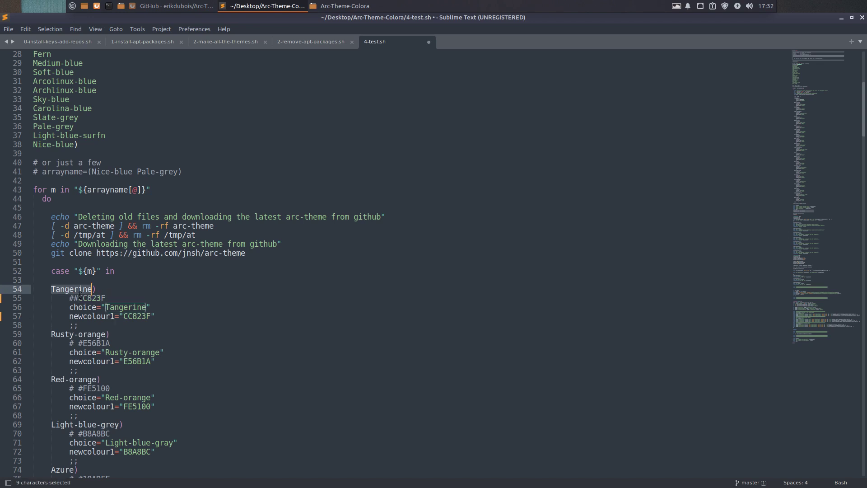
text(San)
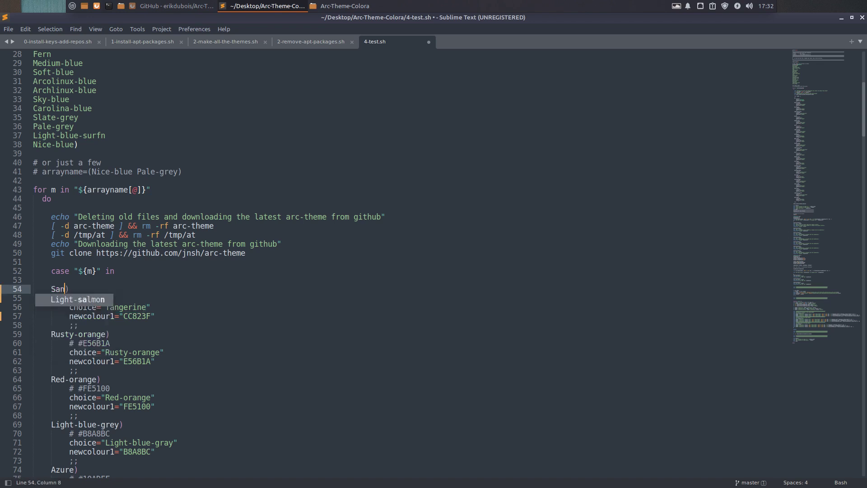
text(dy)
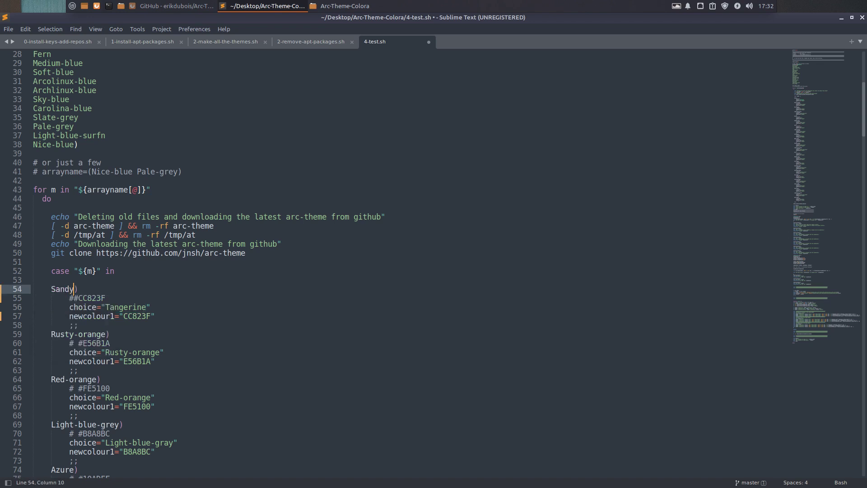
double_click(118, 310)
text(D)
key(BackSpace)
text(Sandy)
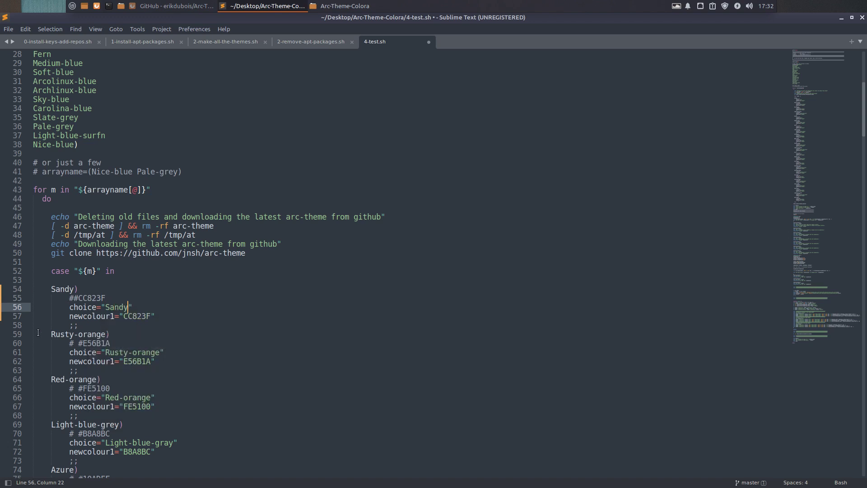
drag(33, 334, 164, 373)
key(Delete)
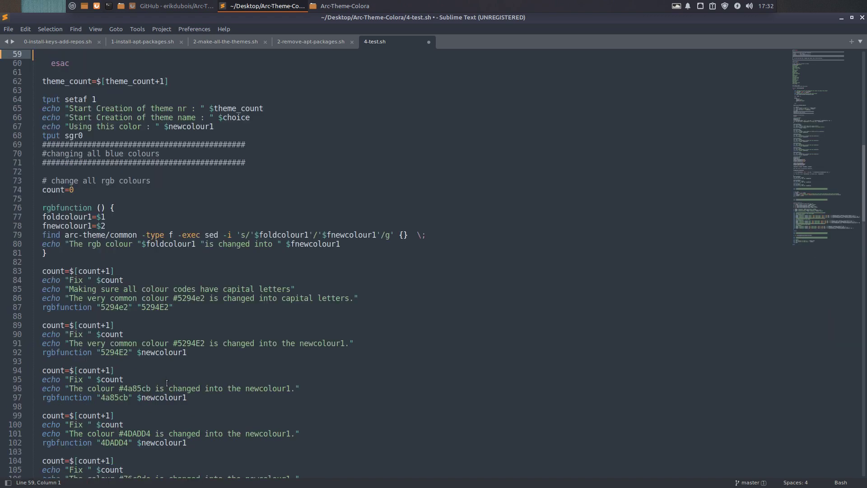
Step: Replace Tangerine with Sandy as the first theme name in the arrayname list
scroll(167, 383, up, 10)
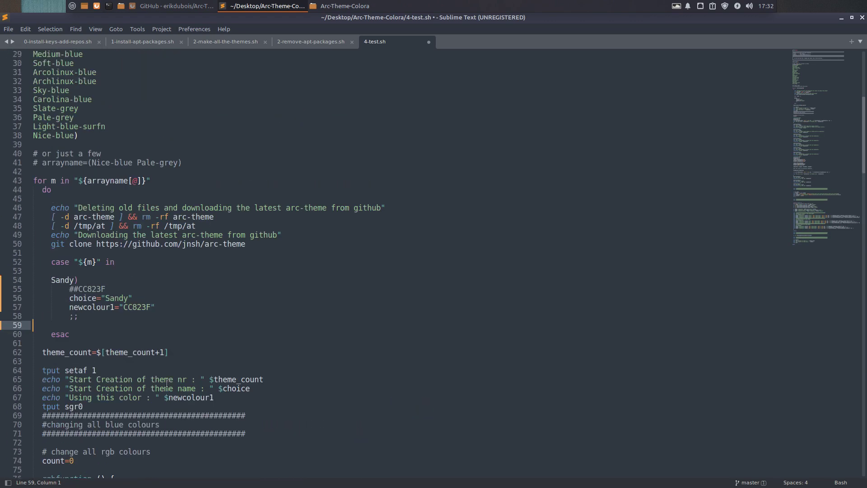
scroll(87, 189, up, 6)
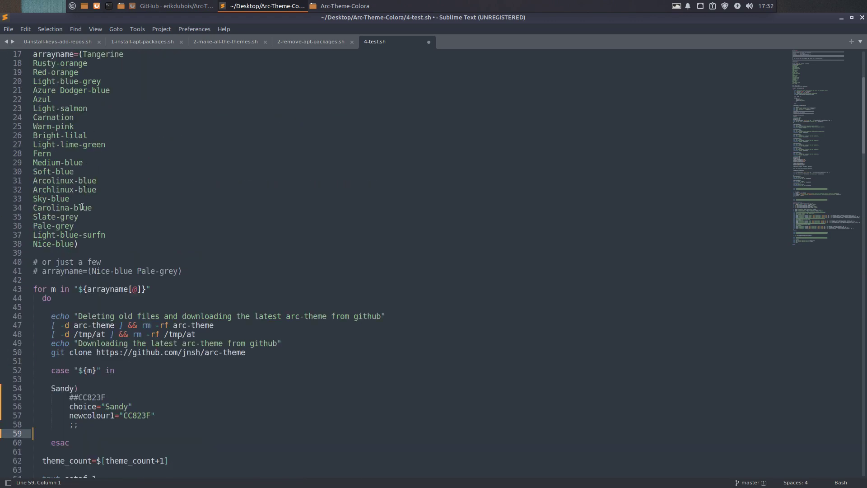
drag(85, 109, 124, 114)
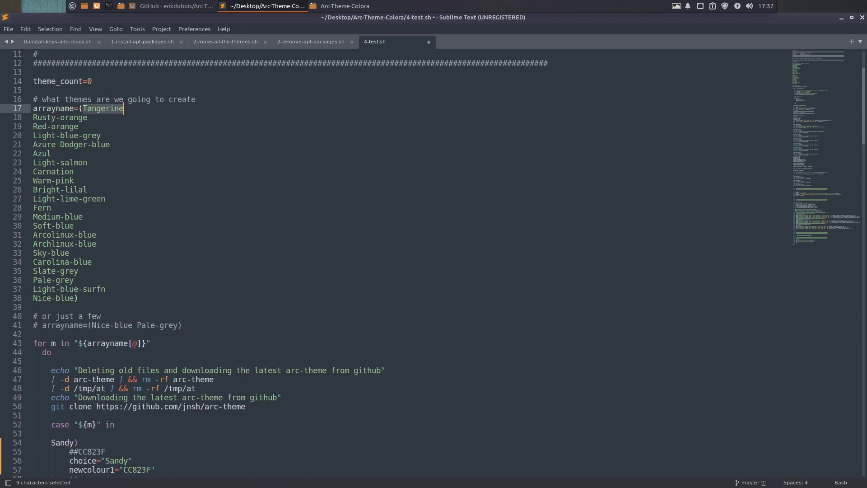
text(Sandy)
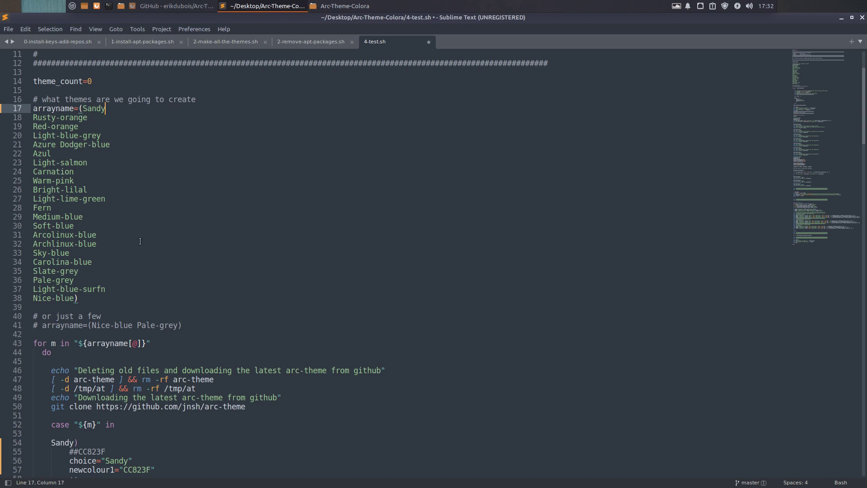
Step: Remove all theme names after Sandy so the line reads arrayname=(Sandy), and save 4-test.sh
drag(74, 299, 32, 122)
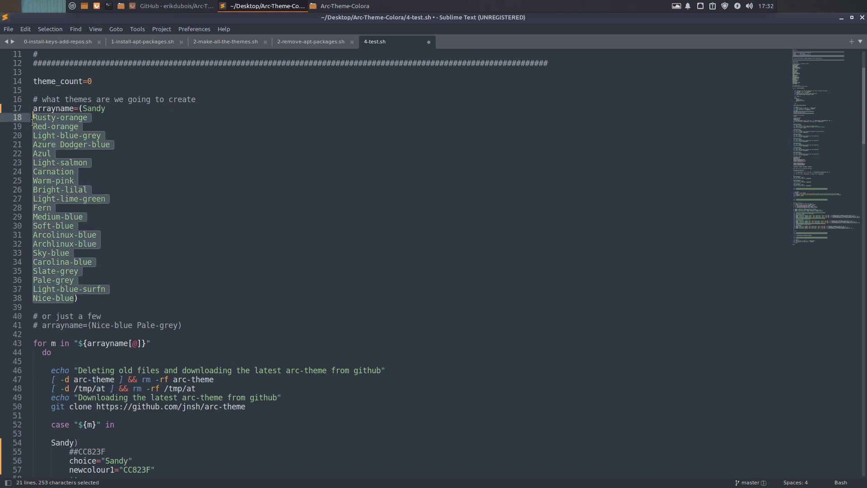
key(shift+End)
key(BackSpace)
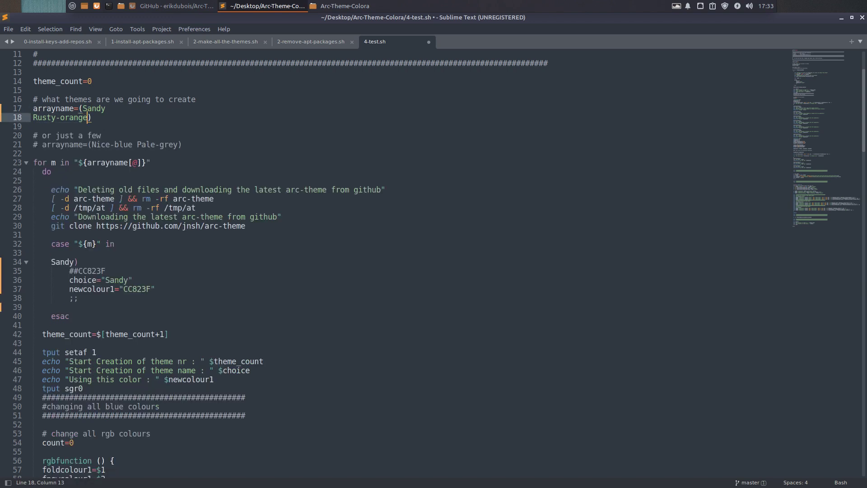
key(BackSpace)
key(BackSpace)
key(BackSpace)
key(BackSpace)
key(BackSpace)
key(BackSpace)
key(BackSpace)
key(BackSpace)
key(BackSpace)
key(BackSpace)
key(BackSpace)
key(BackSpace)
key(BackSpace)
key(ctrl+s)
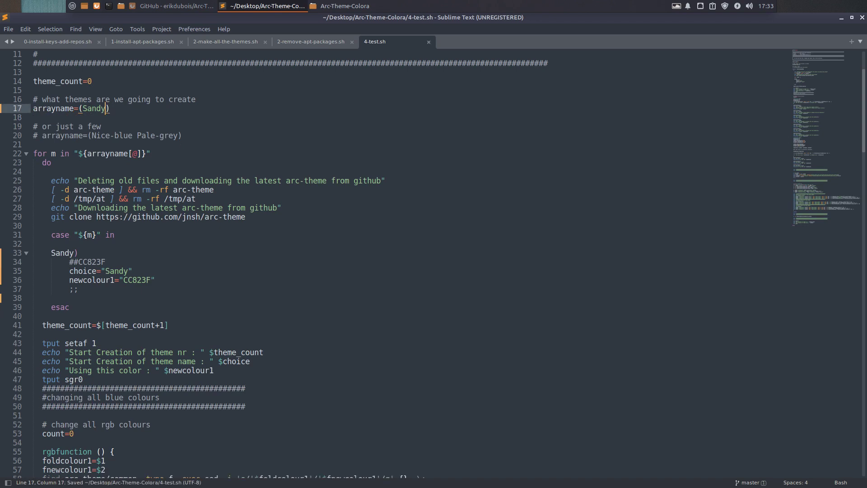
scroll(87, 190, up, 4)
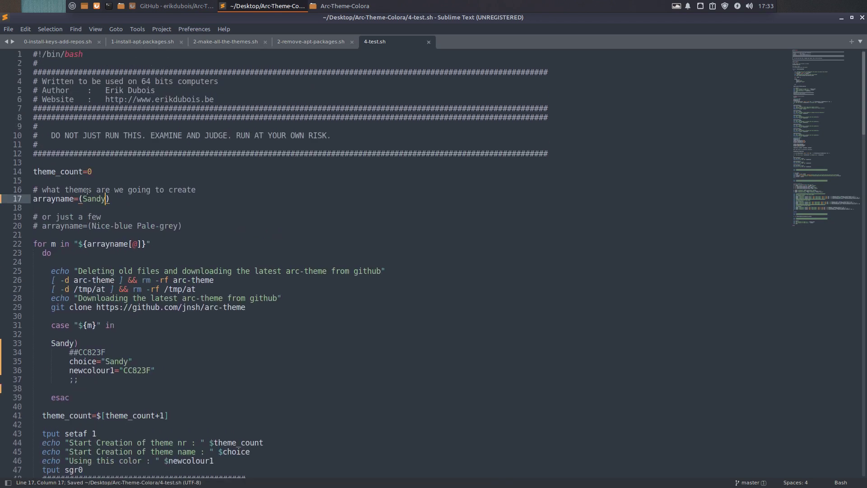
scroll(87, 191, down, 2)
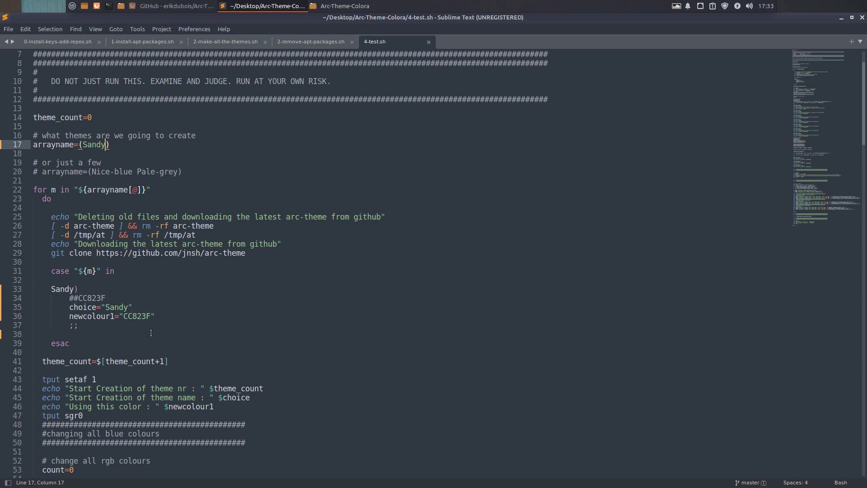
Step: Save 4-test.sh, minimise the editor, and run ./4-test.sh from a terminal opened in the Arc-Theme-Colora folder
key(ctrl+s)
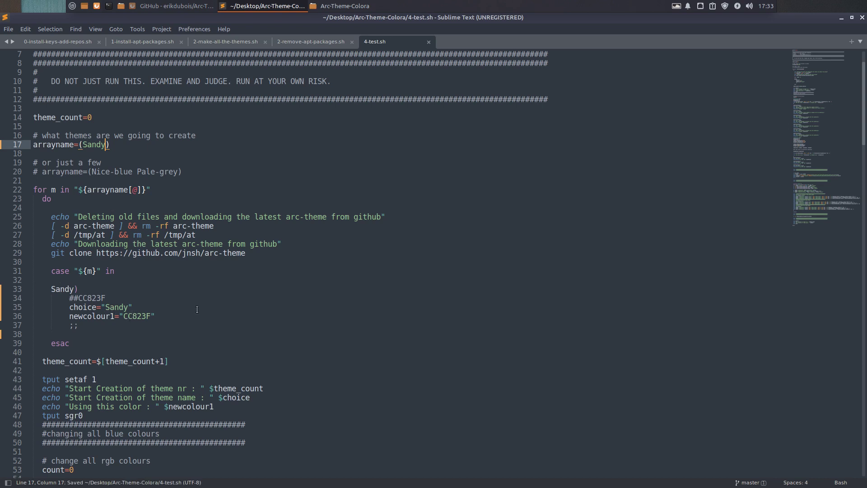
click(841, 19)
right_click(326, 167)
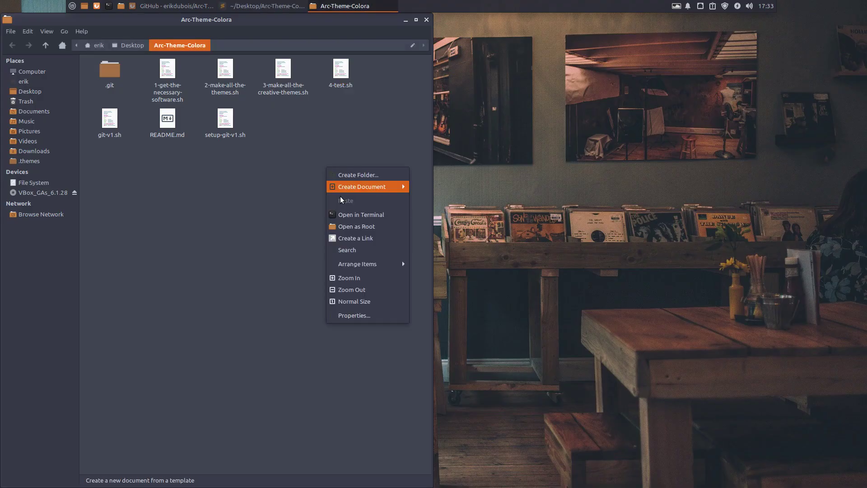
click(368, 215)
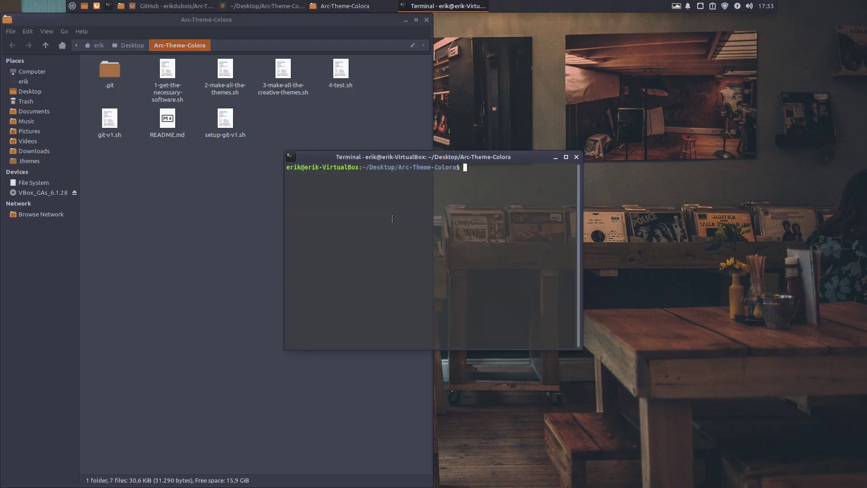
text(./4-test.sh)
key(Return)
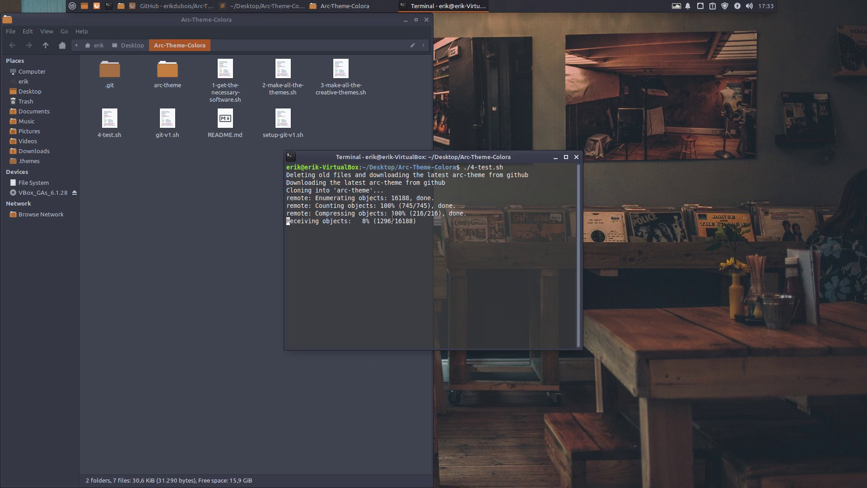
Step: Move the terminal clear of the file manager and show the .themes folder while the script builds the theme
mouse_move(446, 159)
mouse_down()
mouse_move(575, 125)
mouse_move(730, 55)
mouse_up()
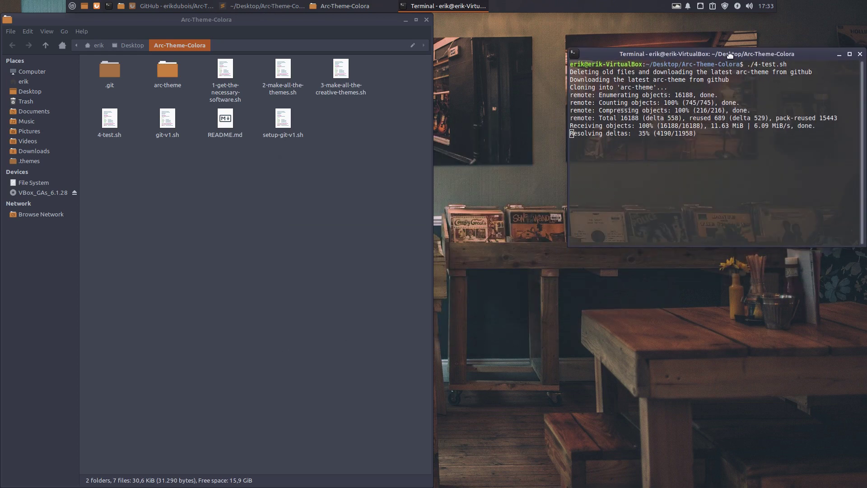
click(187, 73)
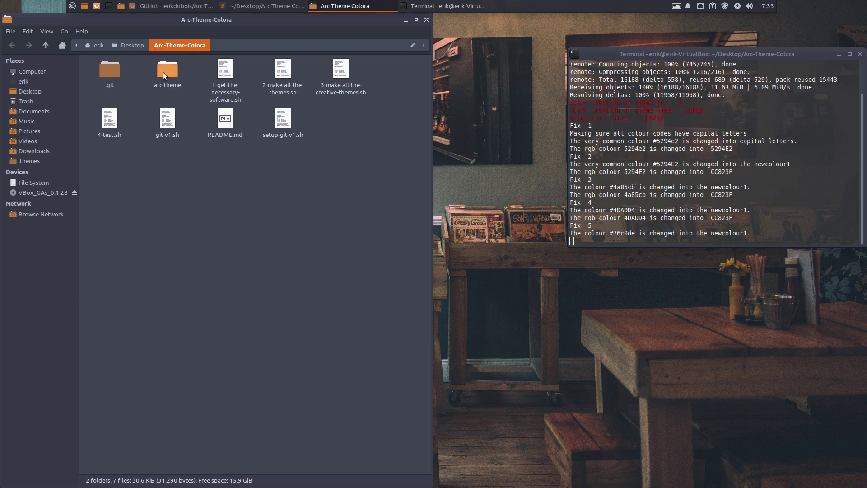
click(39, 162)
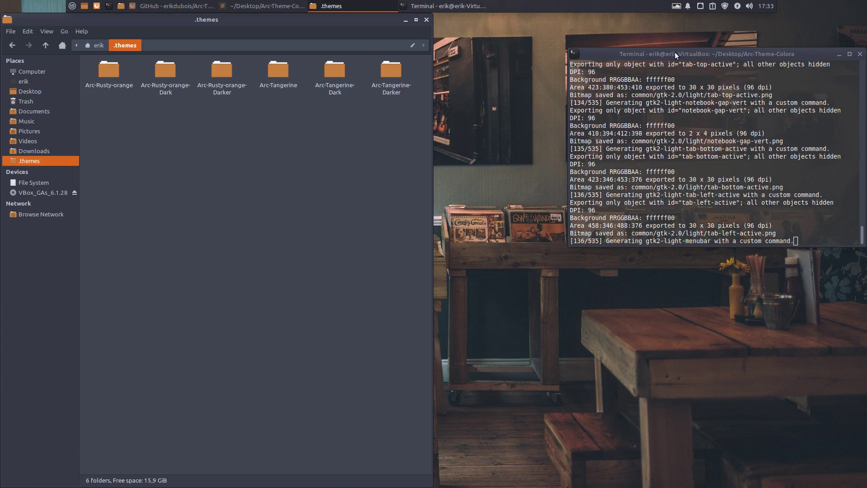
drag(675, 53, 648, 310)
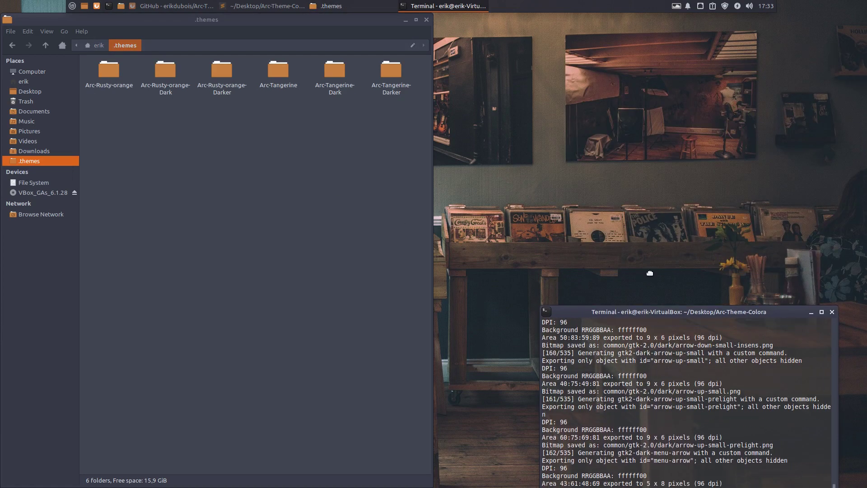
drag(650, 273, 656, 185)
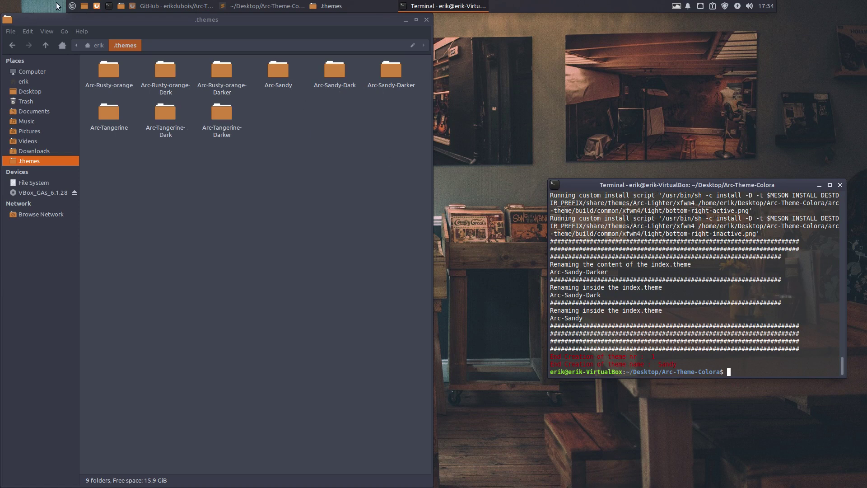
Step: Apply the Arc-Sandy-Dark style in the Appearance settings, and close Appearance, the terminal and the file manager
click(72, 5)
click(190, 63)
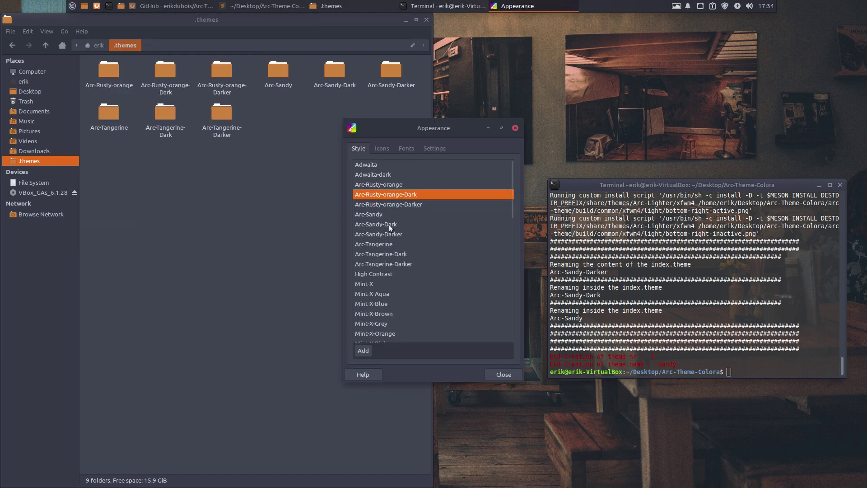
click(388, 225)
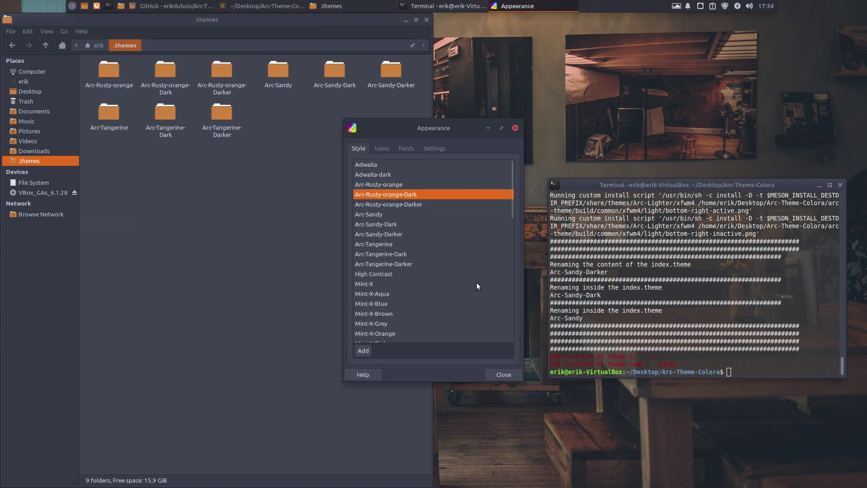
click(502, 374)
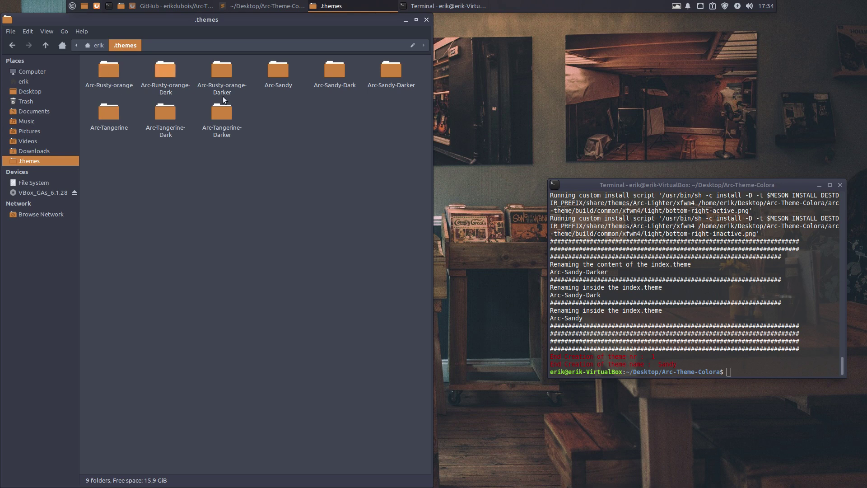
click(840, 185)
click(427, 20)
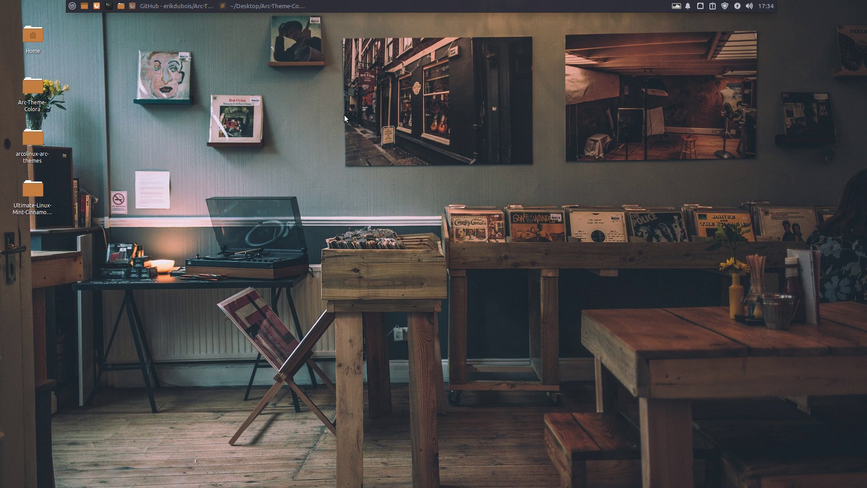
Step: Examine the highlight colour of the categories in the application menu, including Graphics, and close the menu
click(72, 6)
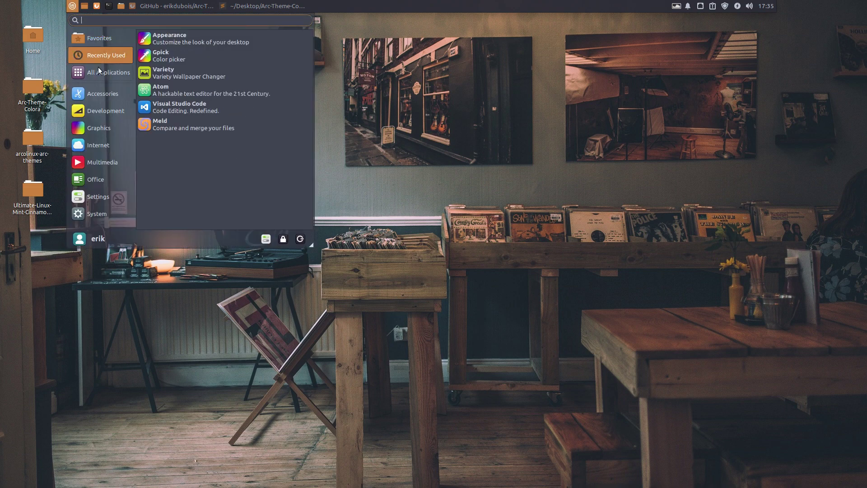
mouse_move(96, 98)
mouse_move(96, 128)
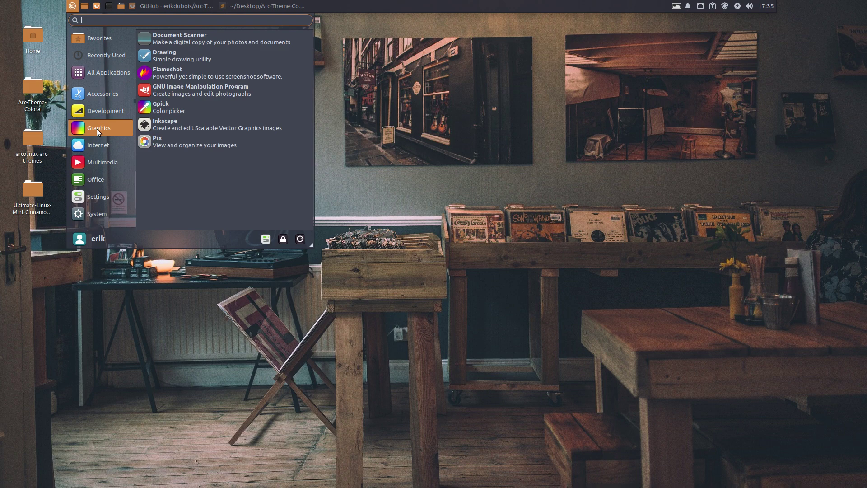
click(344, 139)
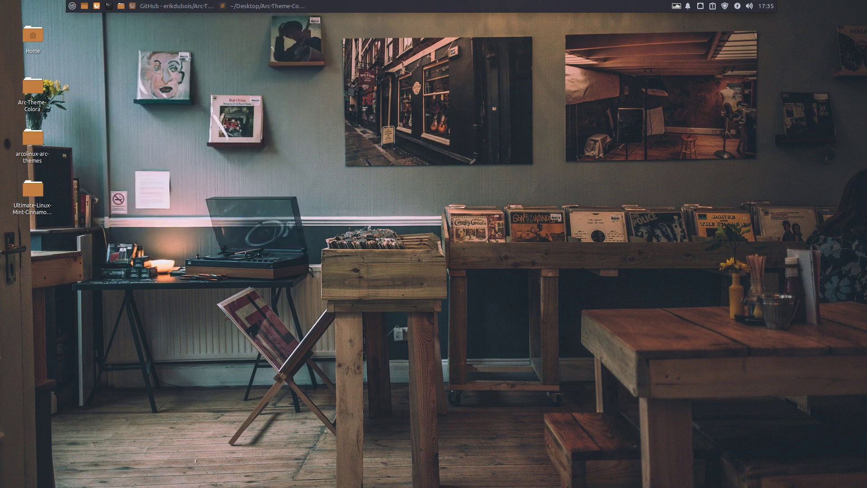